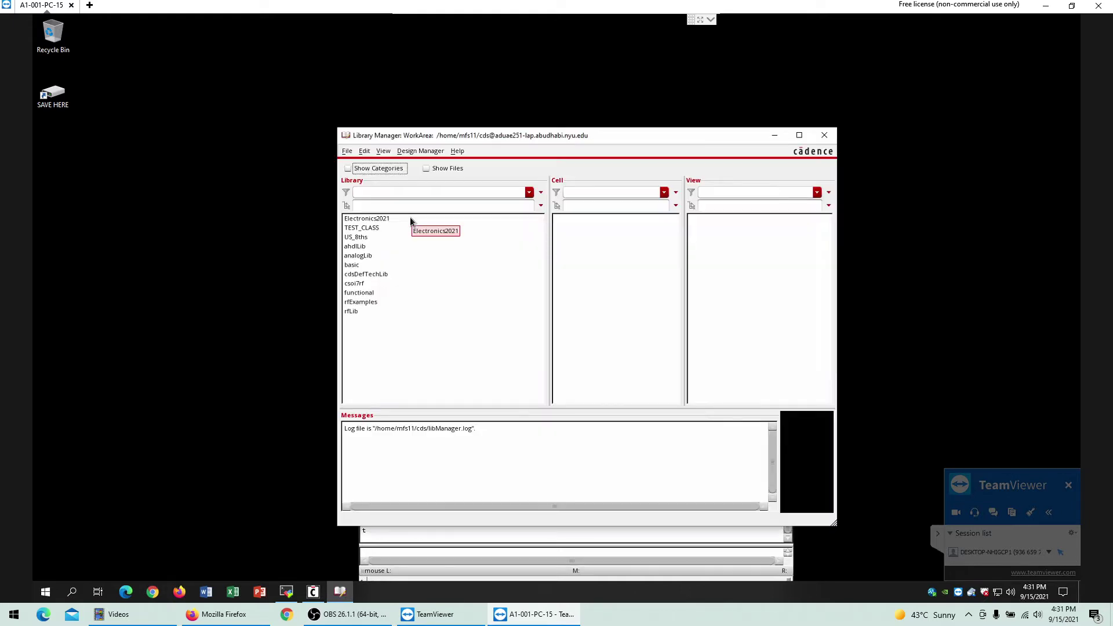
Expand the Electronics2021 library to list its cells In_amp, In_amp1 and Inverting_Amp.
{"action": "left_click", "coordinate": [371, 219]}
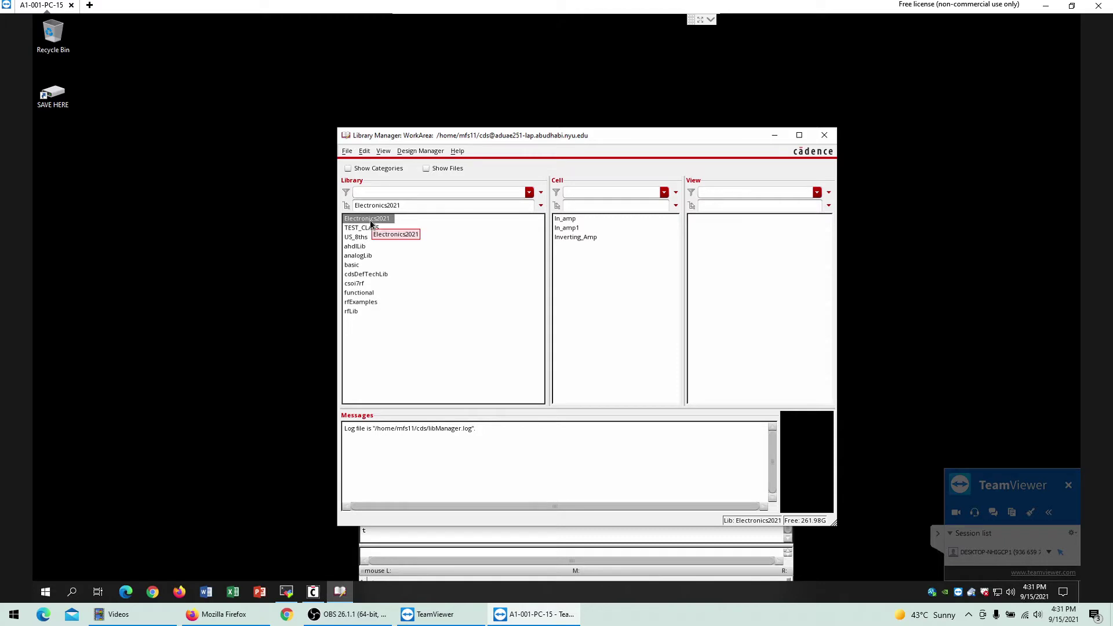
Create a new schematic cell view named inver_amp in the Electronics2021 library.
{"action": "left_click", "coordinate": [346, 152]}
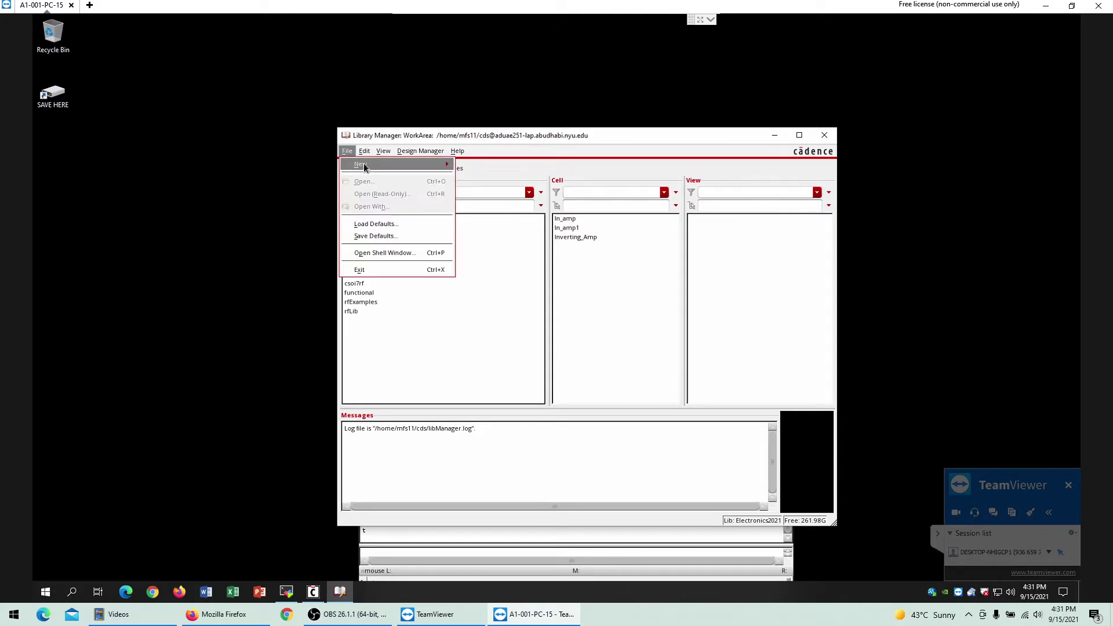
{"action": "mouse_move", "coordinate": [406, 164]}
{"action": "left_click", "coordinate": [499, 181]}
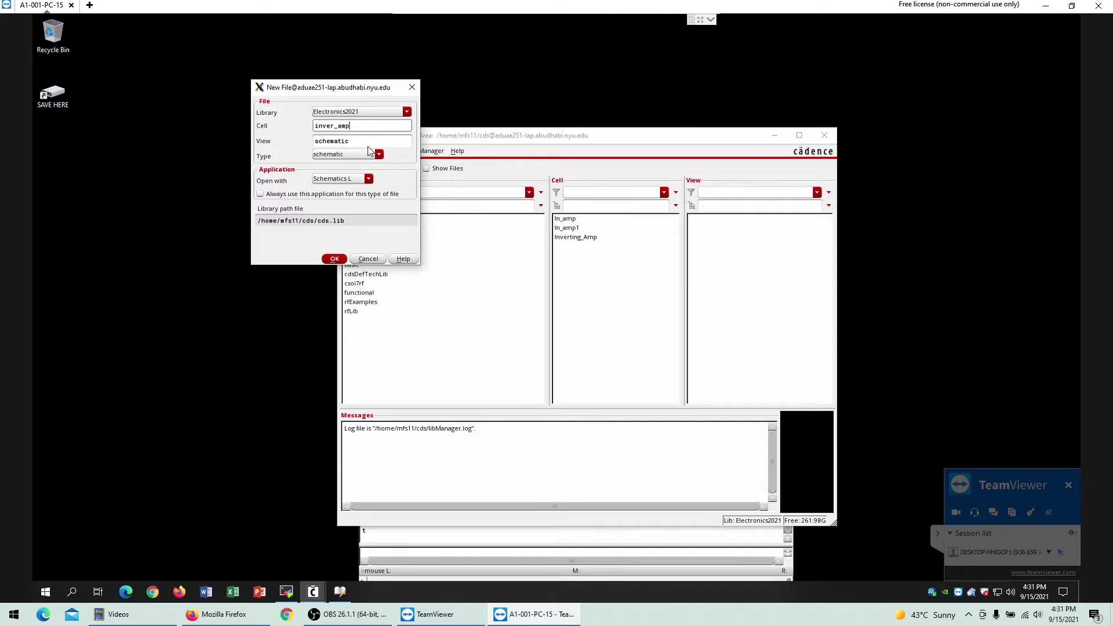
{"action": "left_click", "coordinate": [335, 259]}
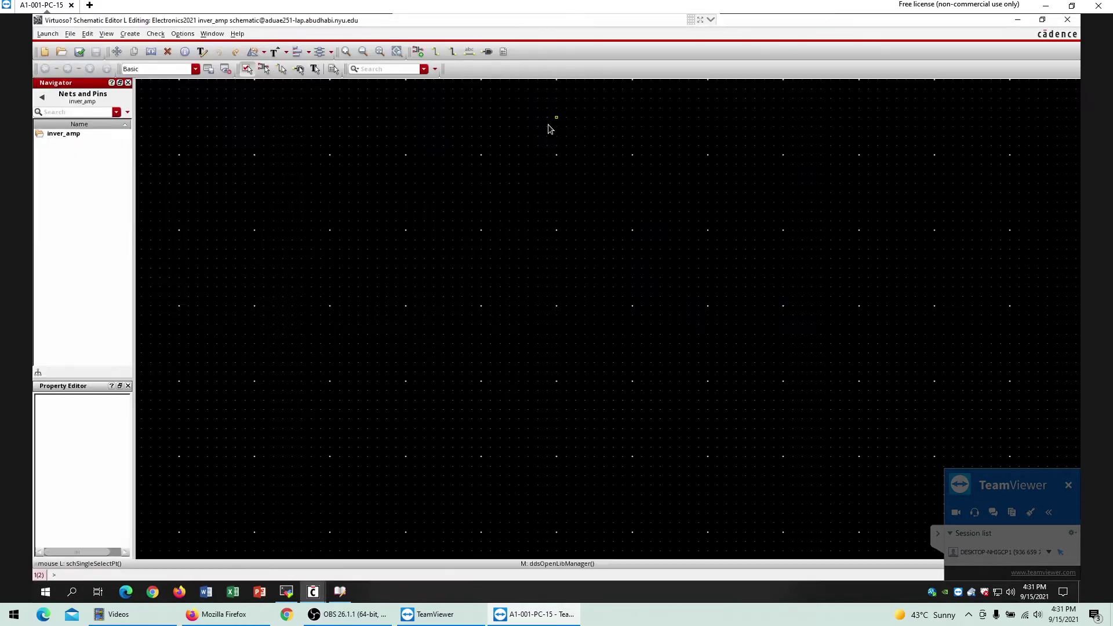
Maximize the schematic editor and place one ahdlLib opamp symbol near the canvas bottom.
{"action": "left_click", "coordinate": [552, 117]}
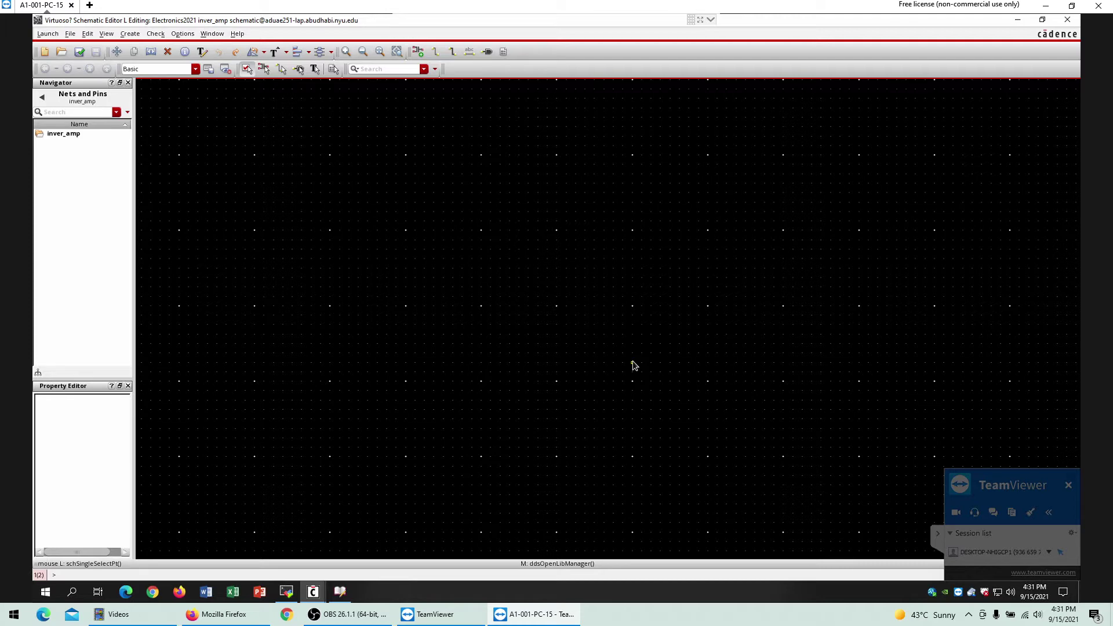
{"action": "key", "text": "i"}
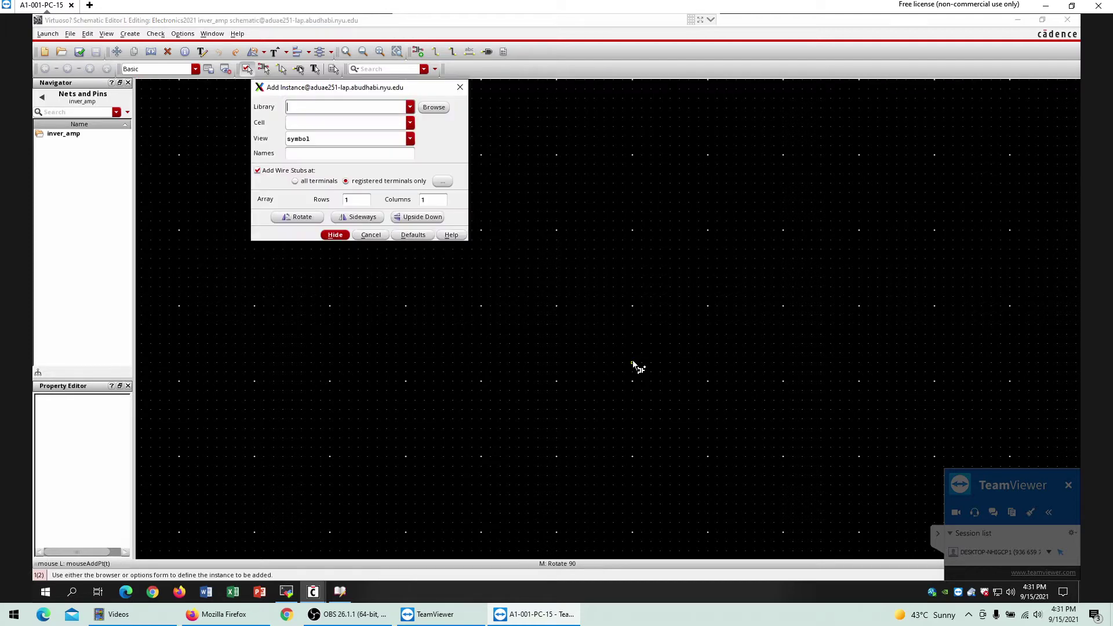
{"action": "left_click", "coordinate": [433, 107]}
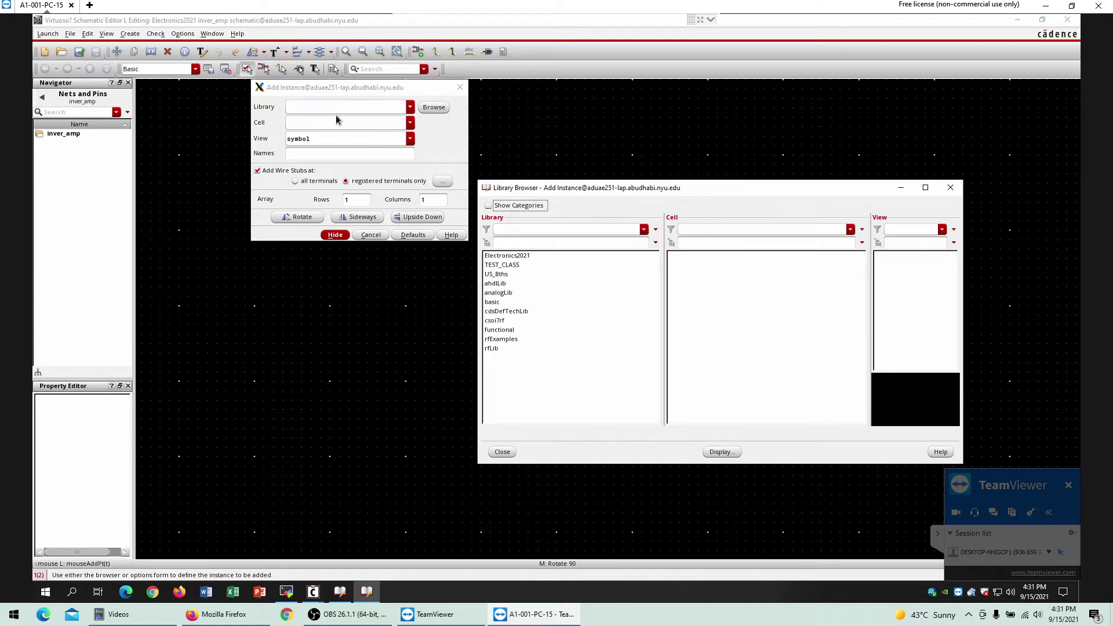
{"action": "left_click", "coordinate": [501, 284]}
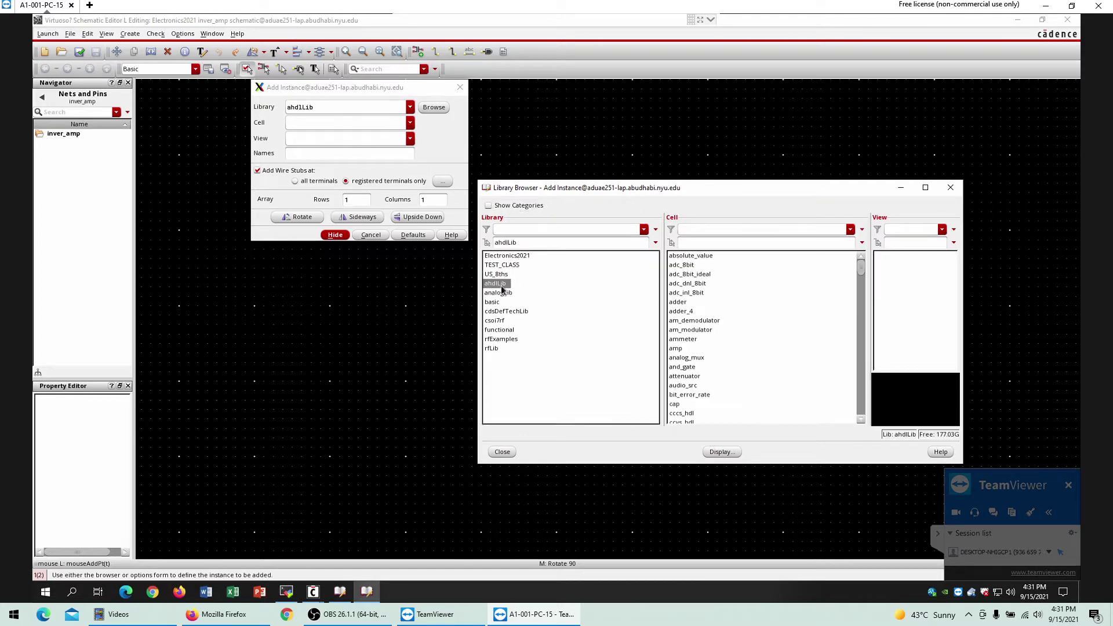
{"action": "left_click", "coordinate": [714, 243]}
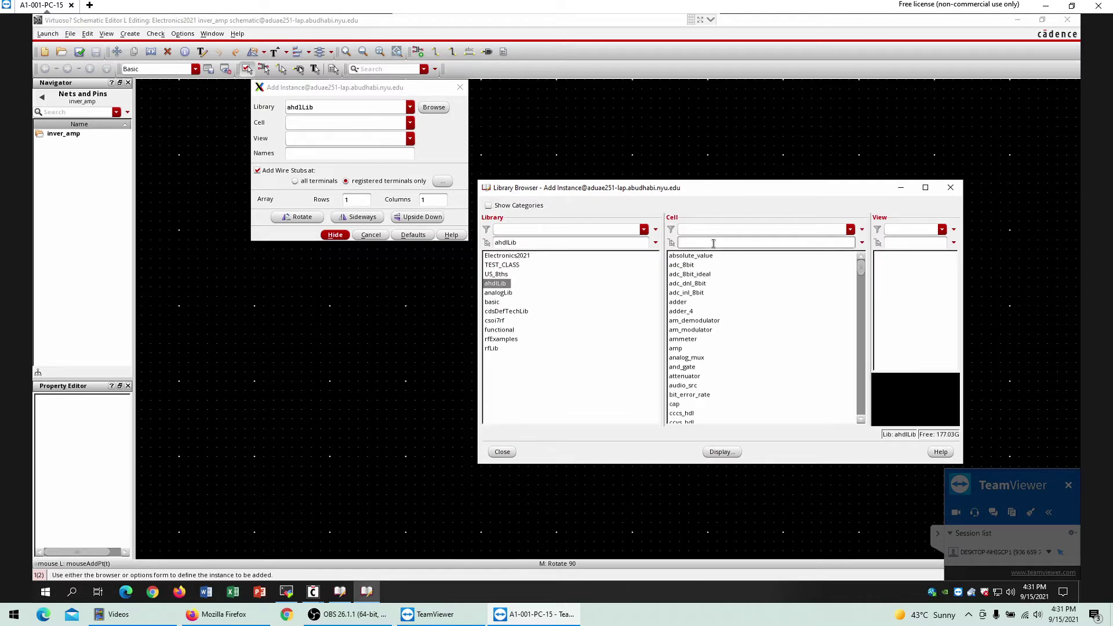
{"action": "type", "text": "opa"}
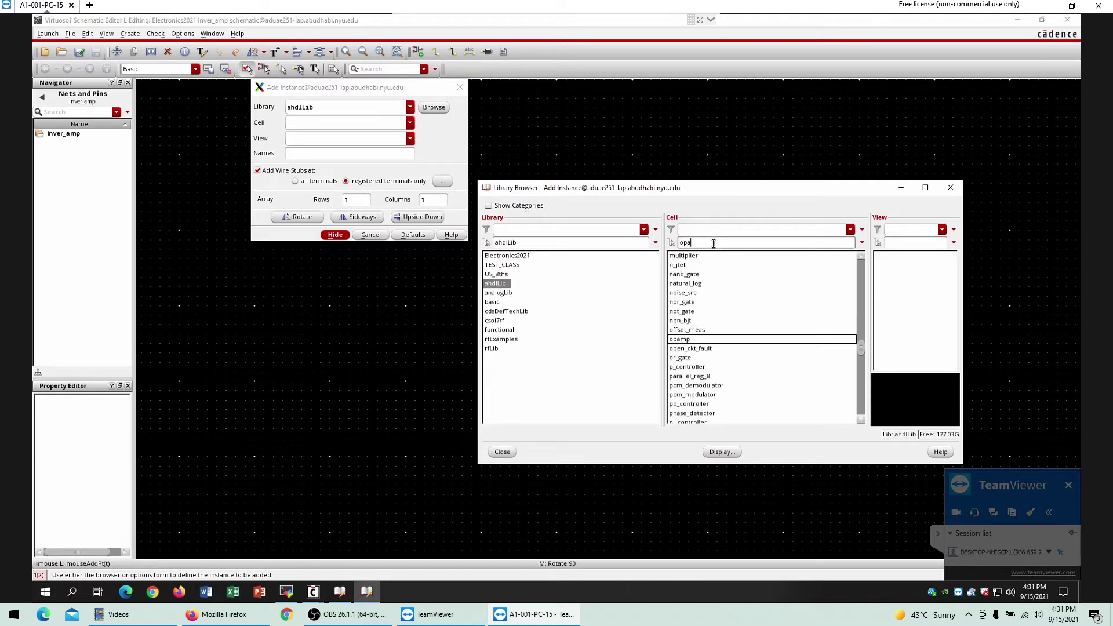
{"action": "left_click", "coordinate": [703, 339]}
{"action": "left_click", "coordinate": [608, 519]}
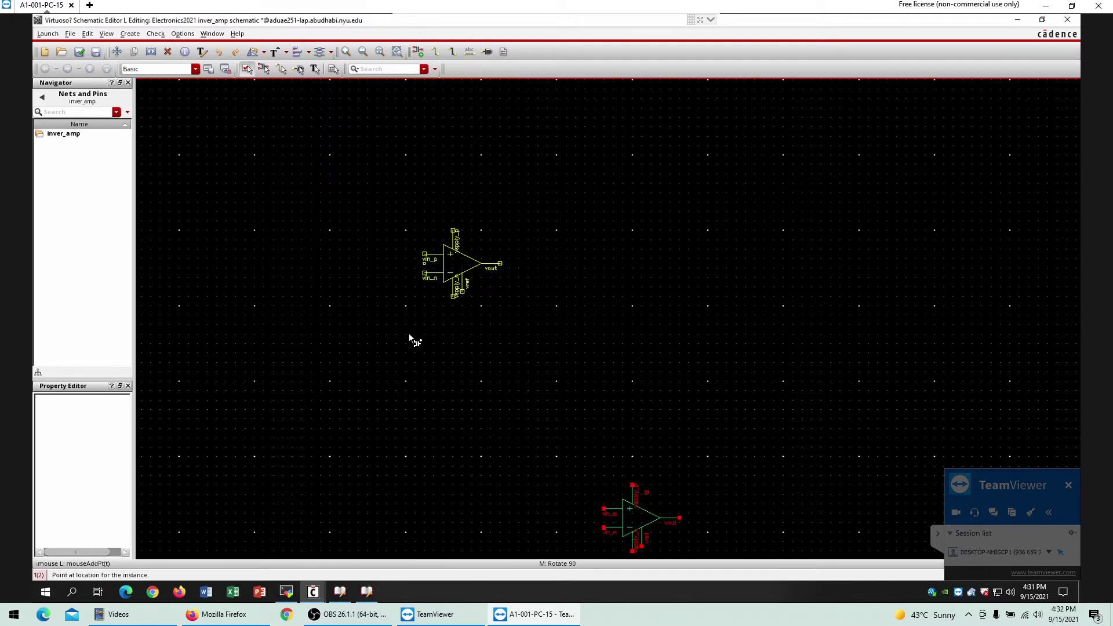
{"action": "key", "text": "Escape"}
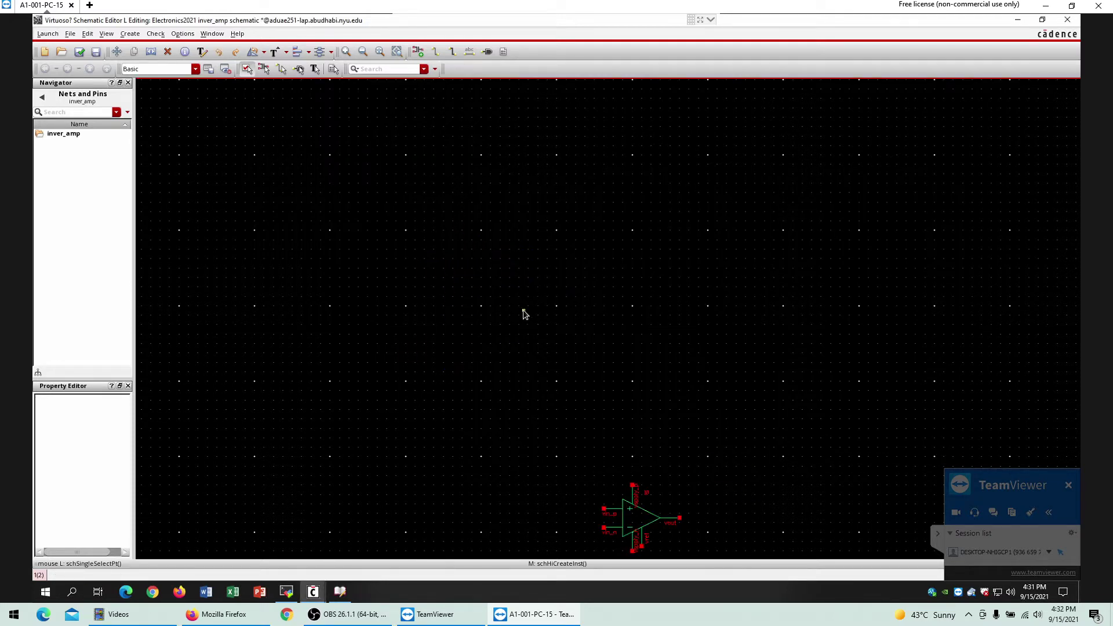
{"action": "key", "text": "f"}
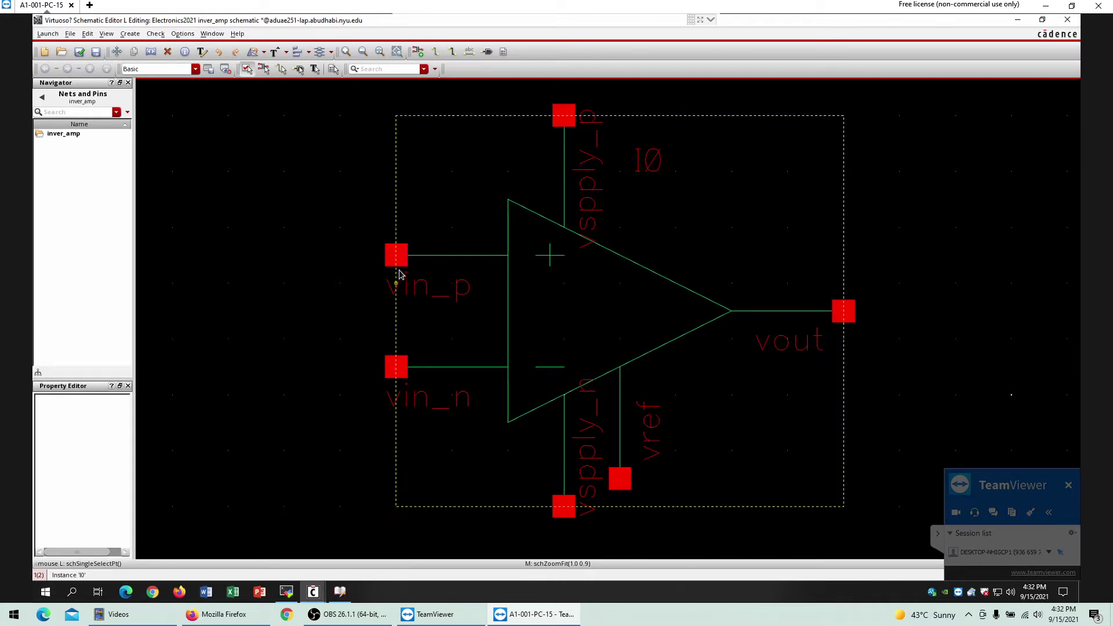
{"action": "scroll", "coordinate": [389, 275], "scroll_direction": "down", "scroll_amount": 3}
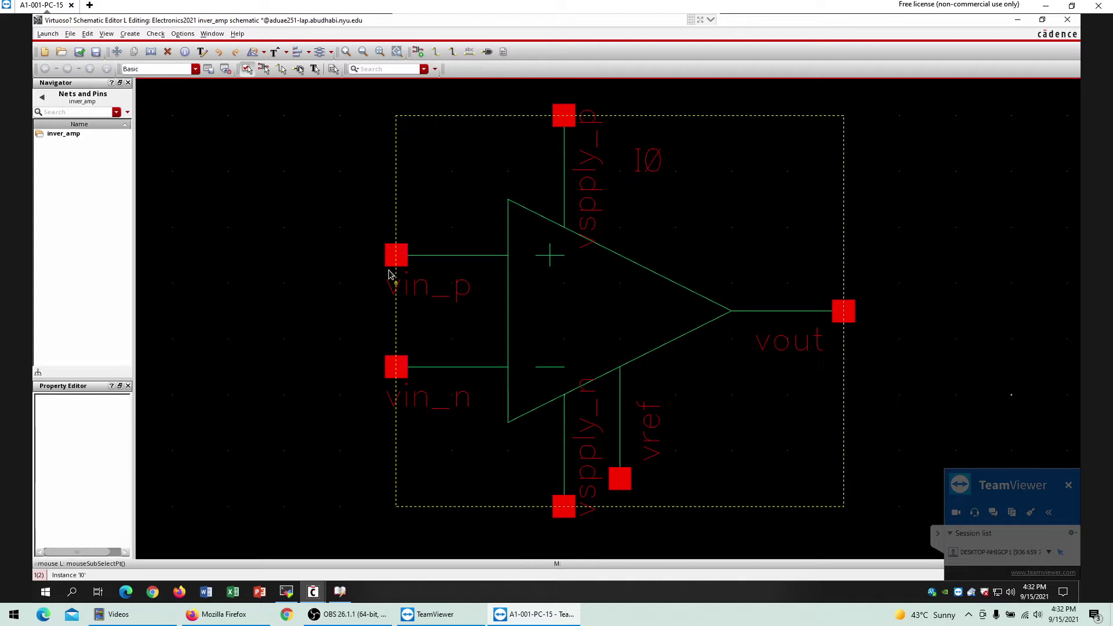
{"action": "scroll", "coordinate": [393, 279], "scroll_direction": "up", "scroll_amount": 2, "text": "ctrl"}
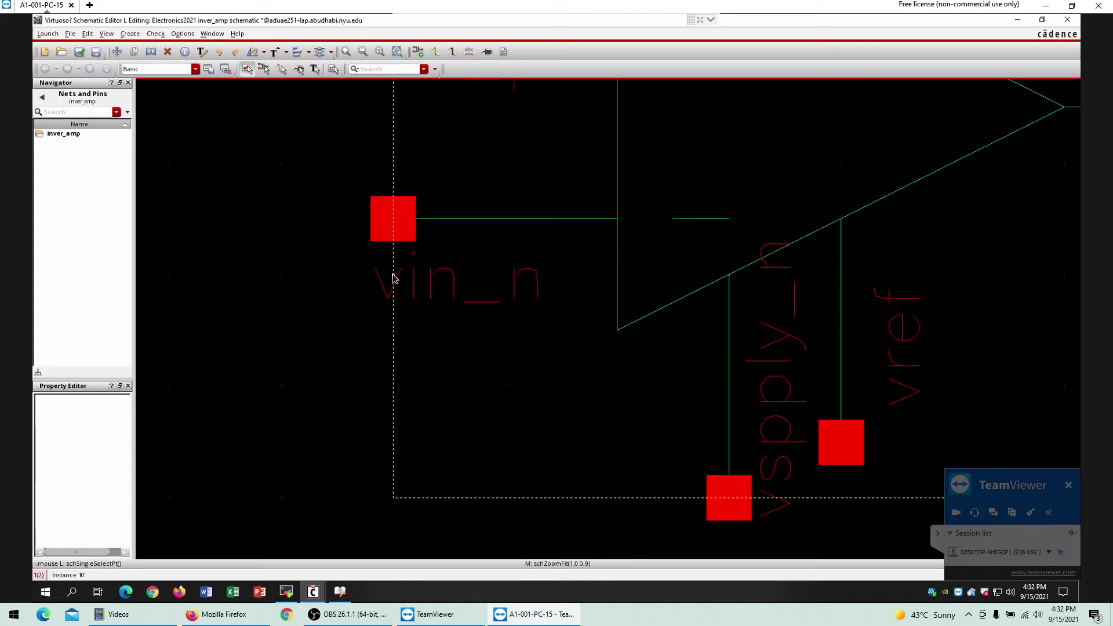
{"action": "key", "text": "f"}
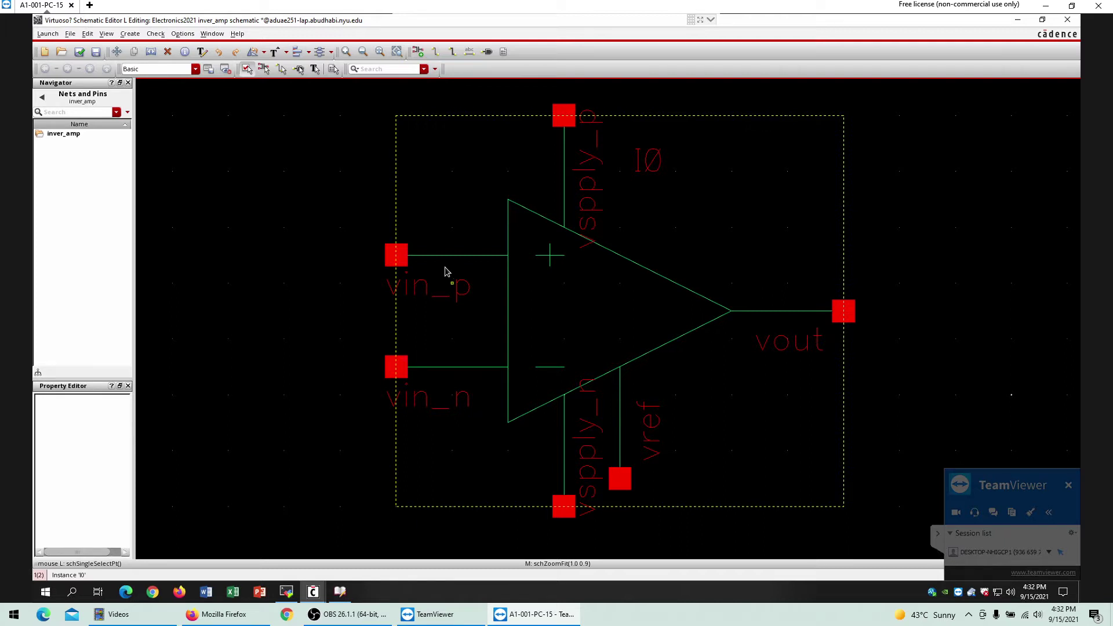
Select the analogLib res cell for a new instance, then fit the opamp in view.
{"action": "scroll", "coordinate": [450, 273], "scroll_direction": "up", "scroll_amount": 2, "text": "ctrl"}
{"action": "scroll", "coordinate": [447, 272], "scroll_direction": "down", "scroll_amount": 4, "text": "ctrl"}
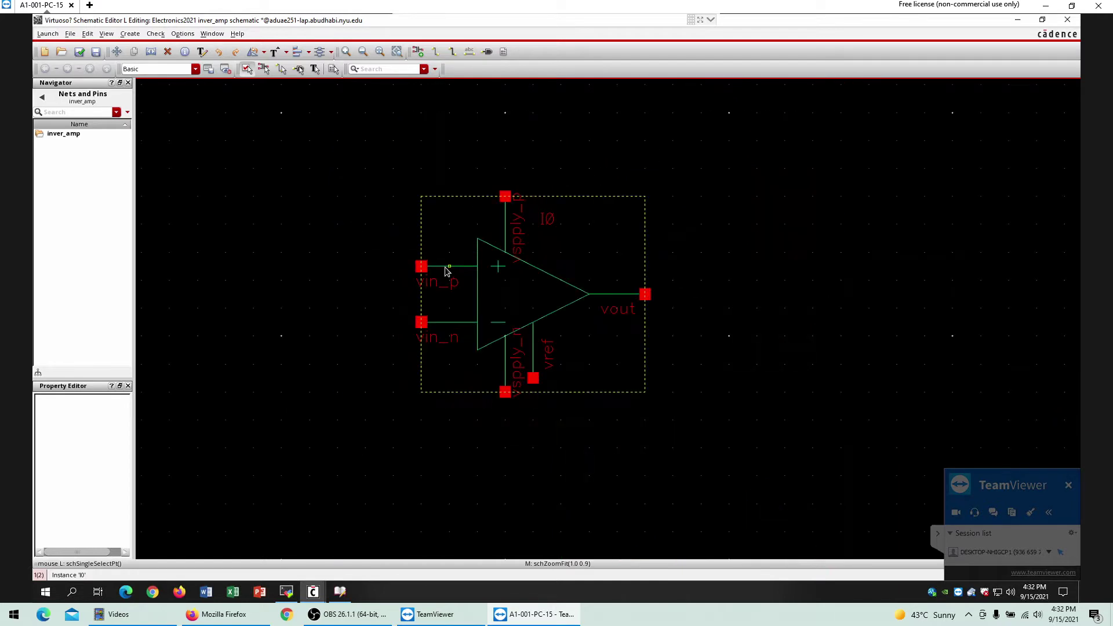
{"action": "key", "text": "i"}
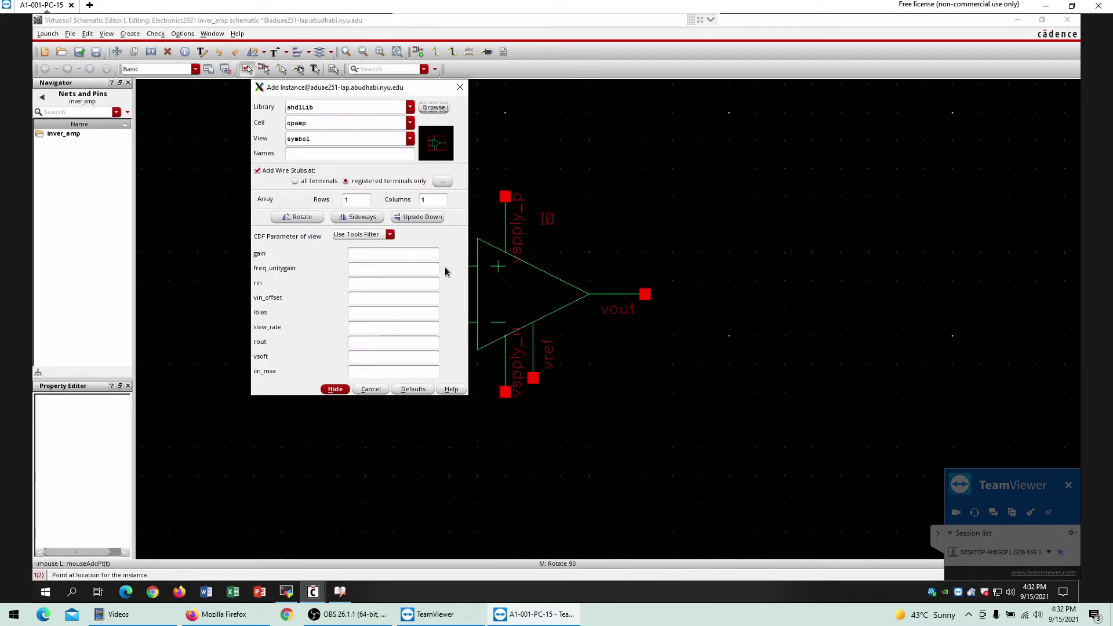
{"action": "left_click", "coordinate": [313, 109]}
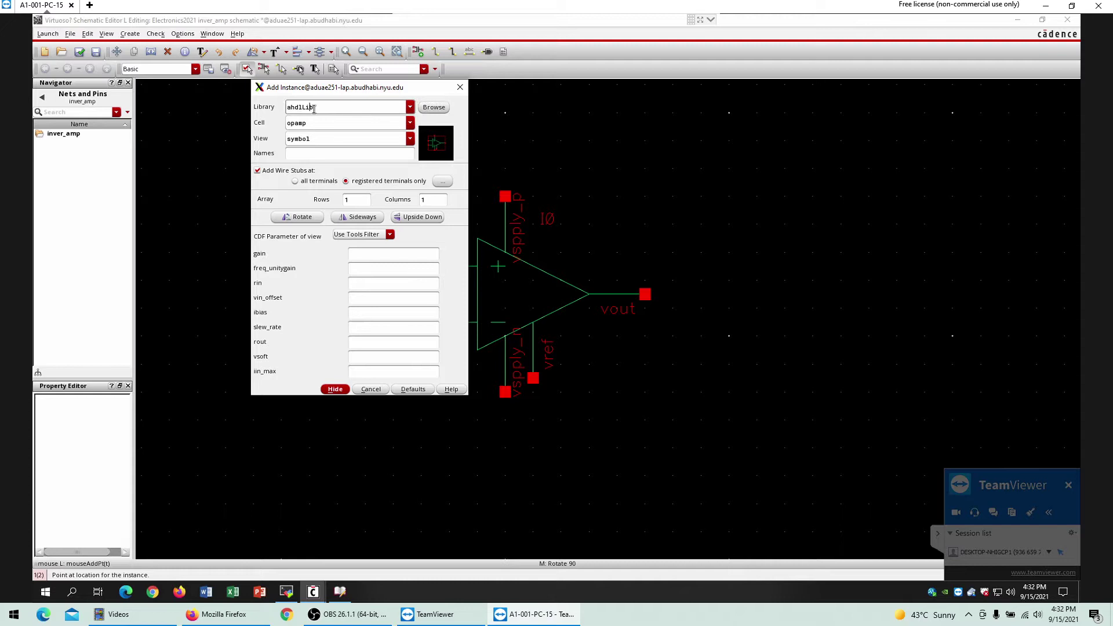
{"action": "left_click", "coordinate": [411, 108]}
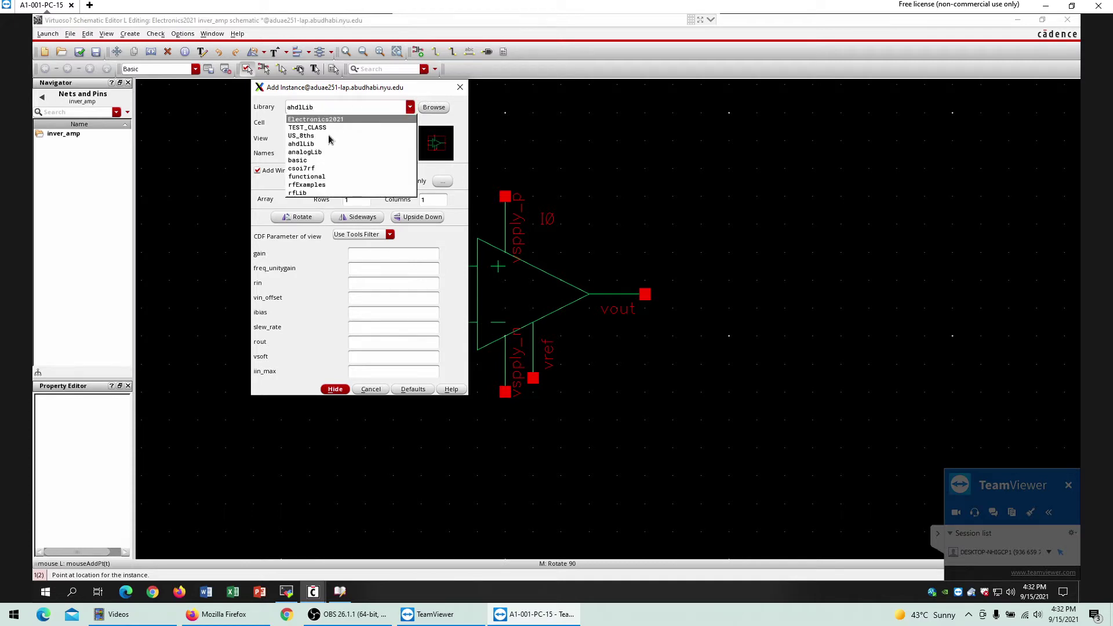
{"action": "left_click", "coordinate": [320, 153]}
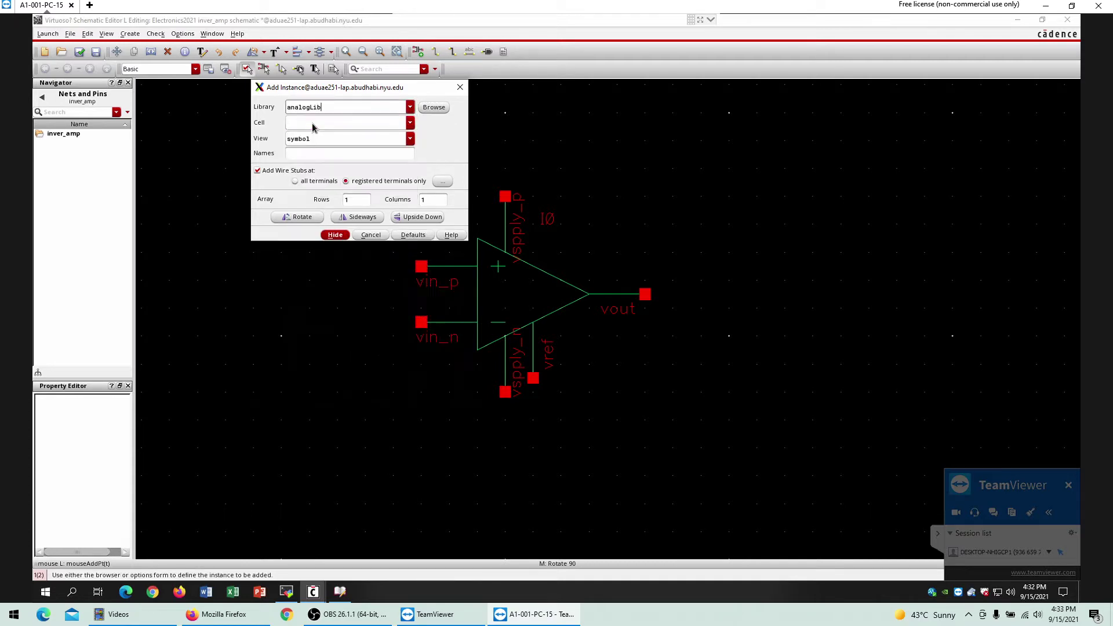
{"action": "left_click", "coordinate": [313, 124]}
{"action": "type", "text": "res"}
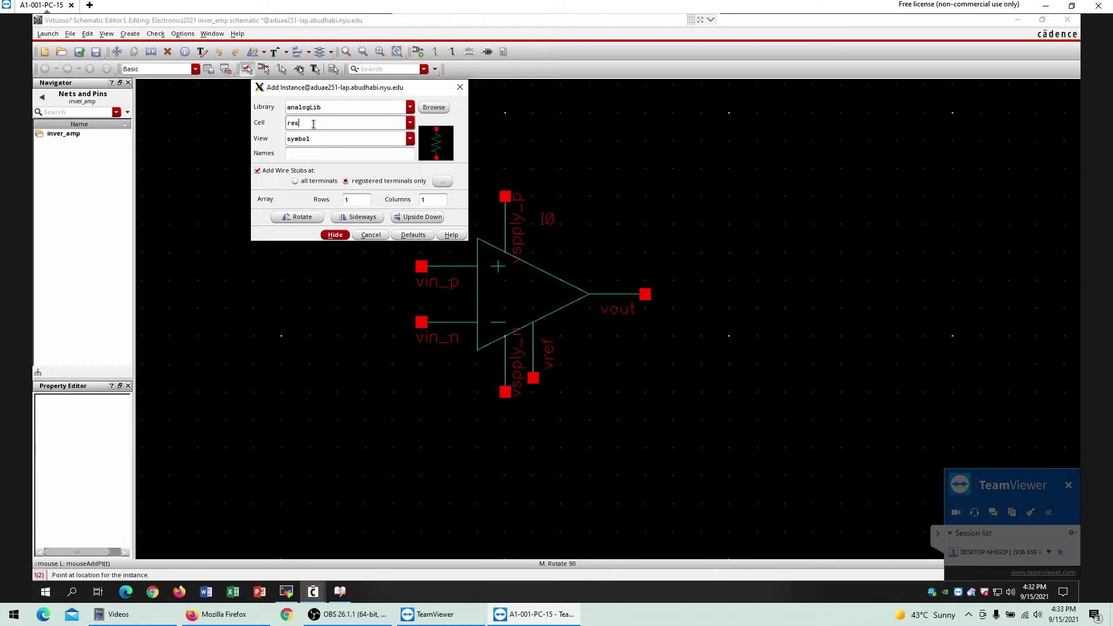
{"action": "key", "text": "Return"}
{"action": "key", "text": "Escape"}
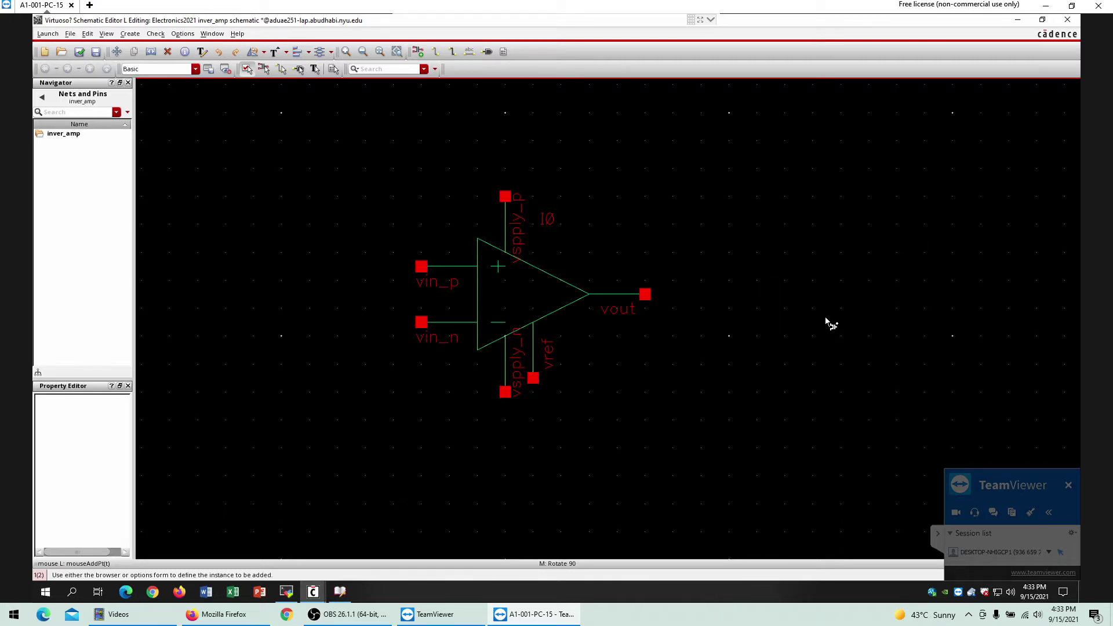
{"action": "key", "text": "Escape"}
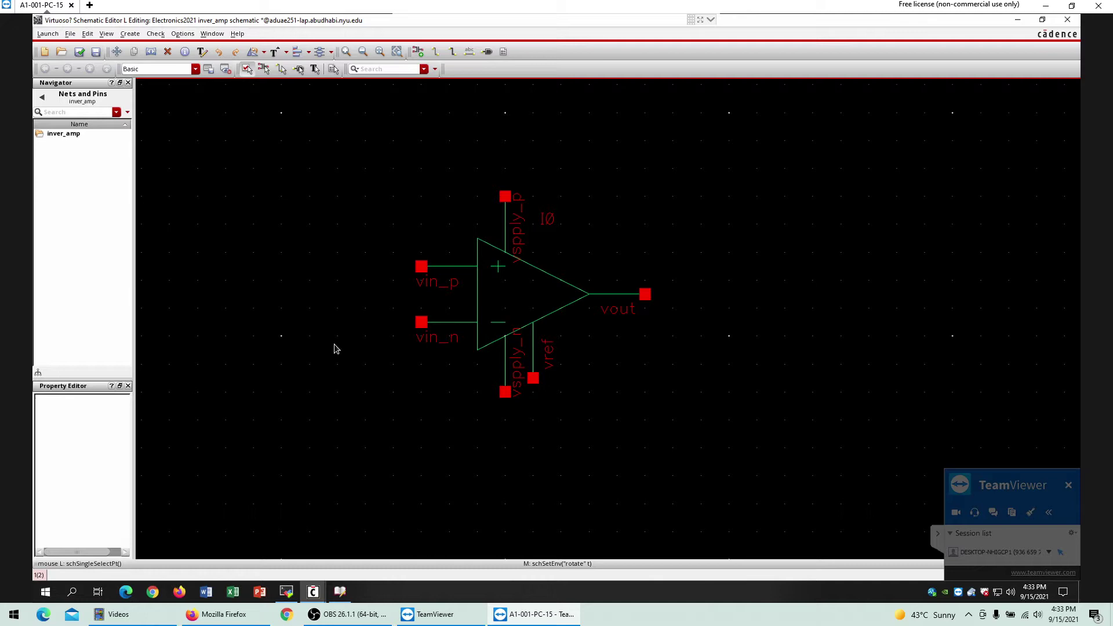
{"action": "key", "text": "f"}
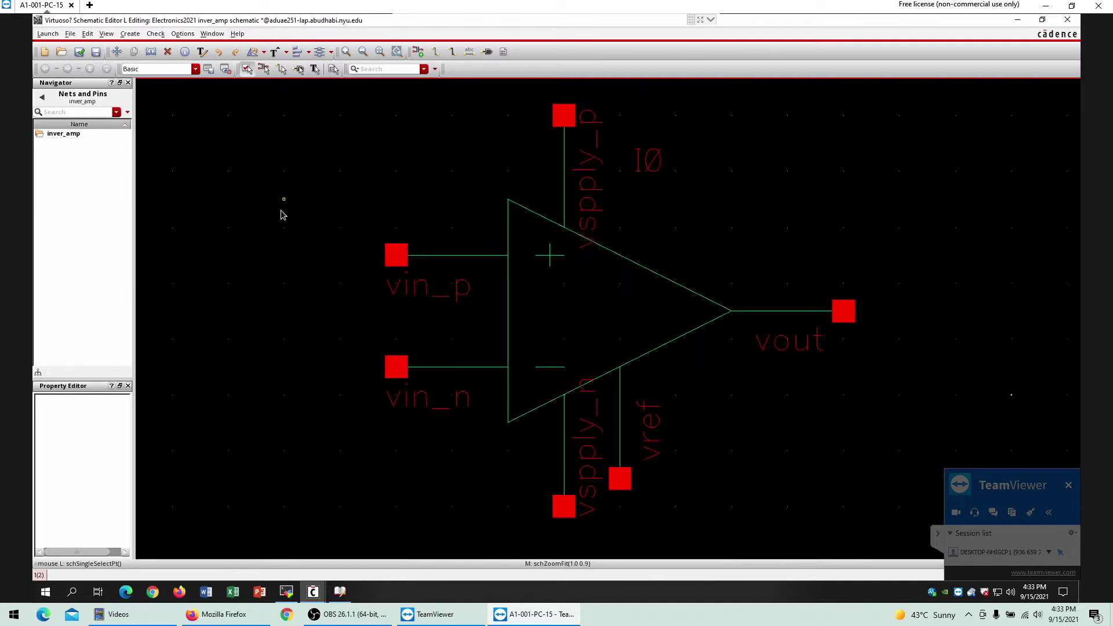
Place two rotated resistors: R0 left of the opamp and R1 below it.
{"action": "type", "text": "i"}
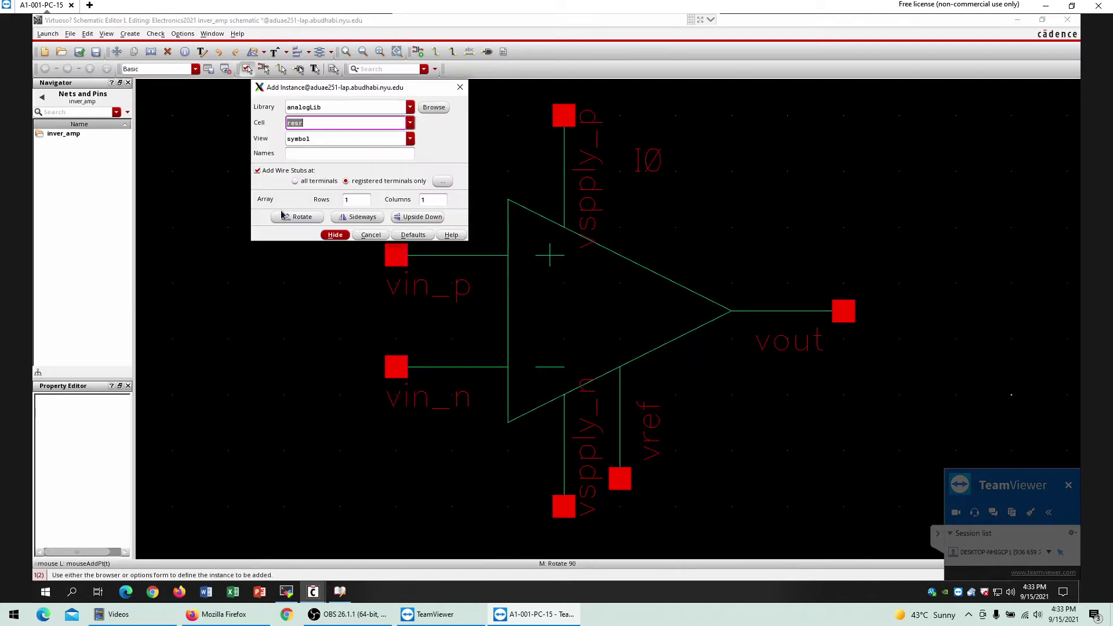
{"action": "type", "text": "res"}
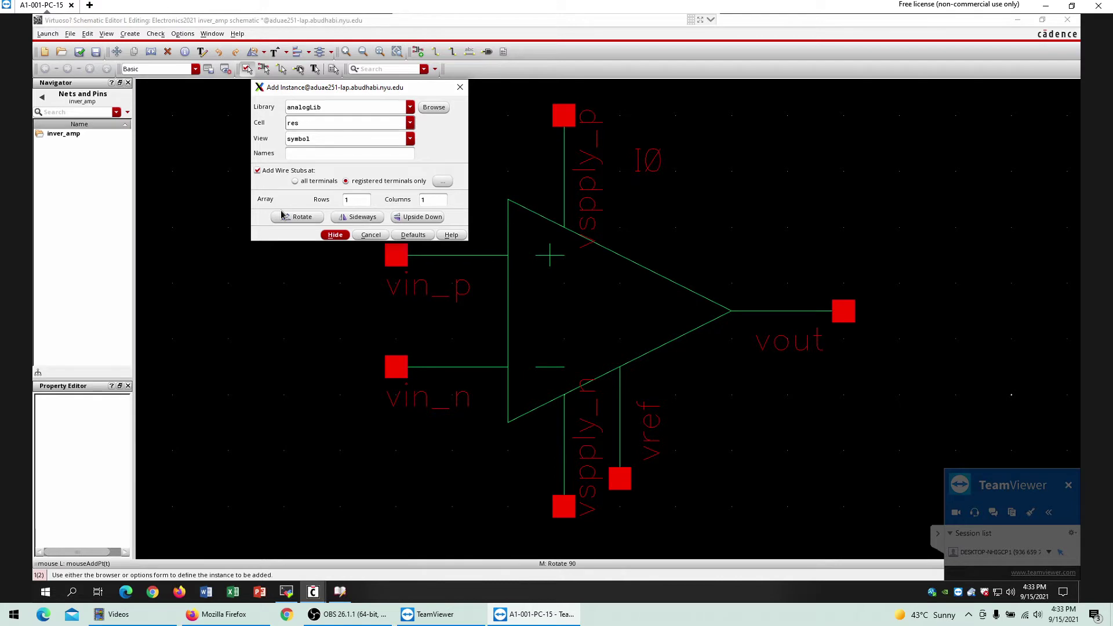
{"action": "middle_click", "coordinate": [226, 255]}
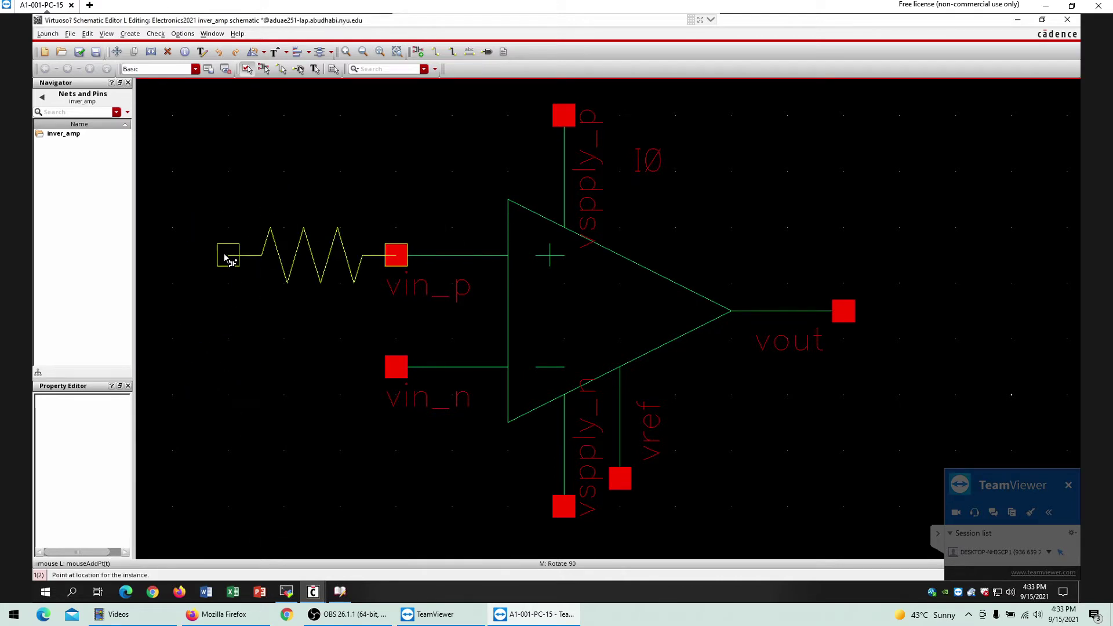
{"action": "key", "text": "shift+z"}
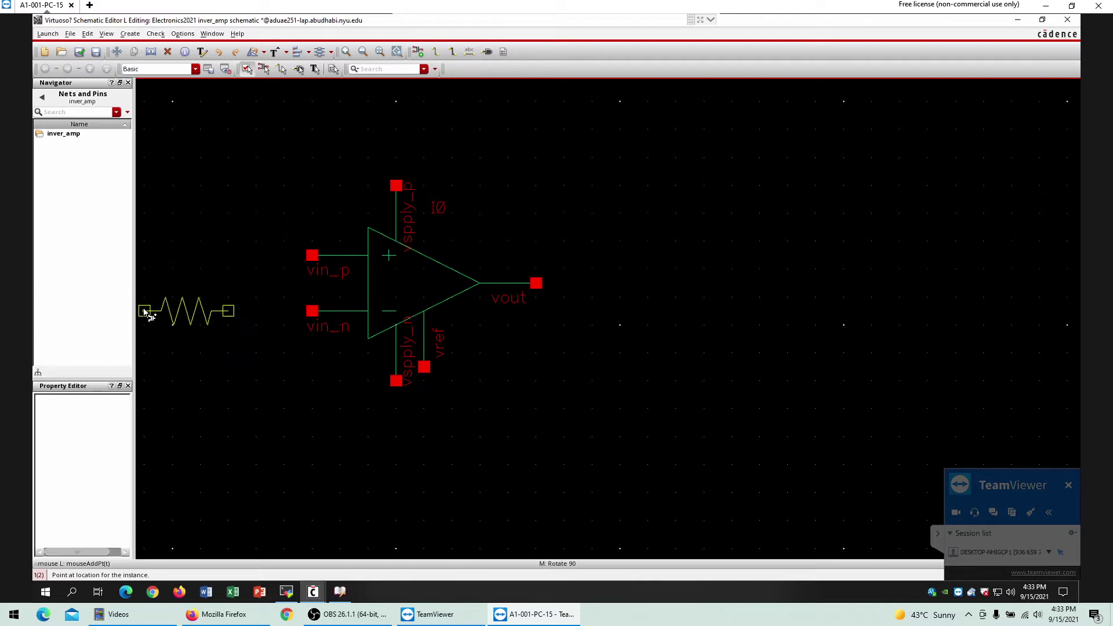
{"action": "left_click", "coordinate": [144, 312]}
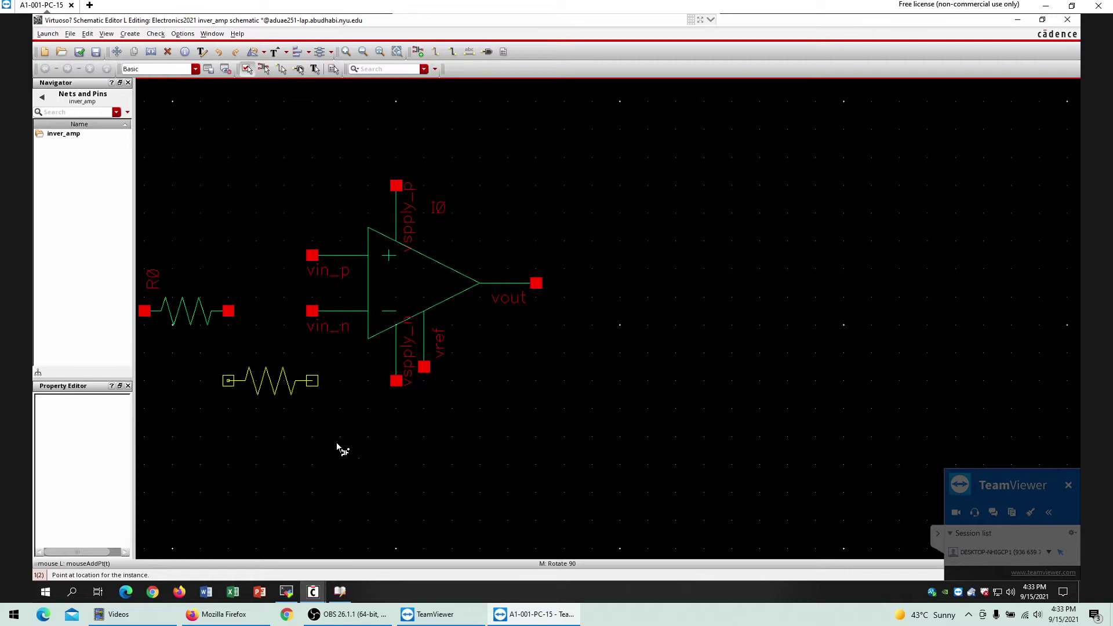
{"action": "left_click", "coordinate": [369, 527]}
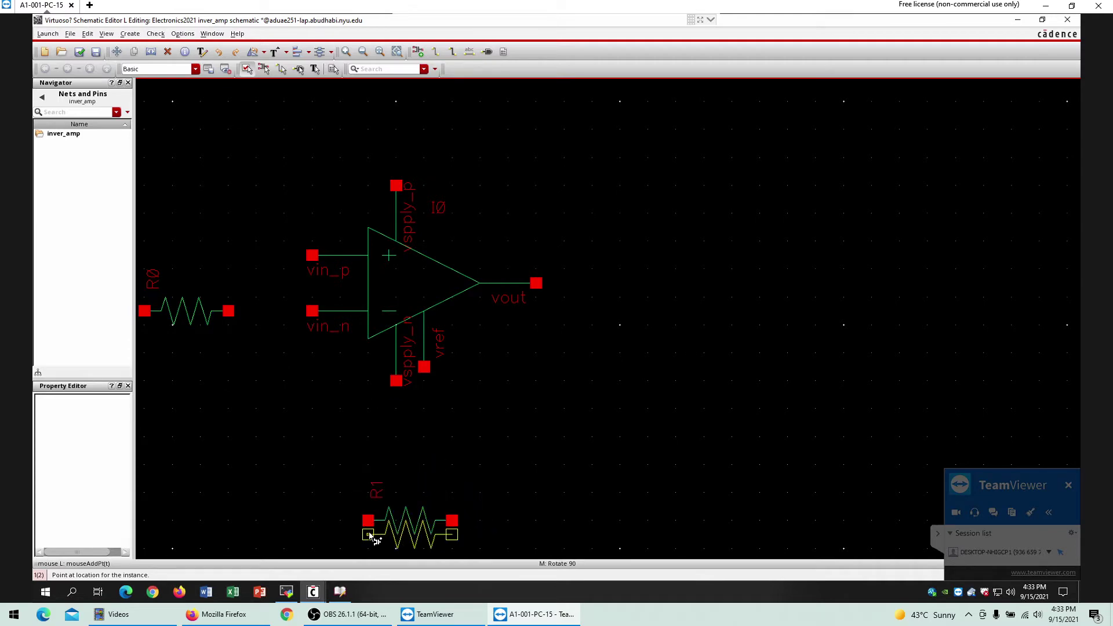
Wire R0 to vin_n, run R1 as feedback from that node to vout, and extend R0's input lead left.
{"action": "scroll", "coordinate": [369, 525], "scroll_direction": "down", "scroll_amount": 1, "text": "ctrl"}
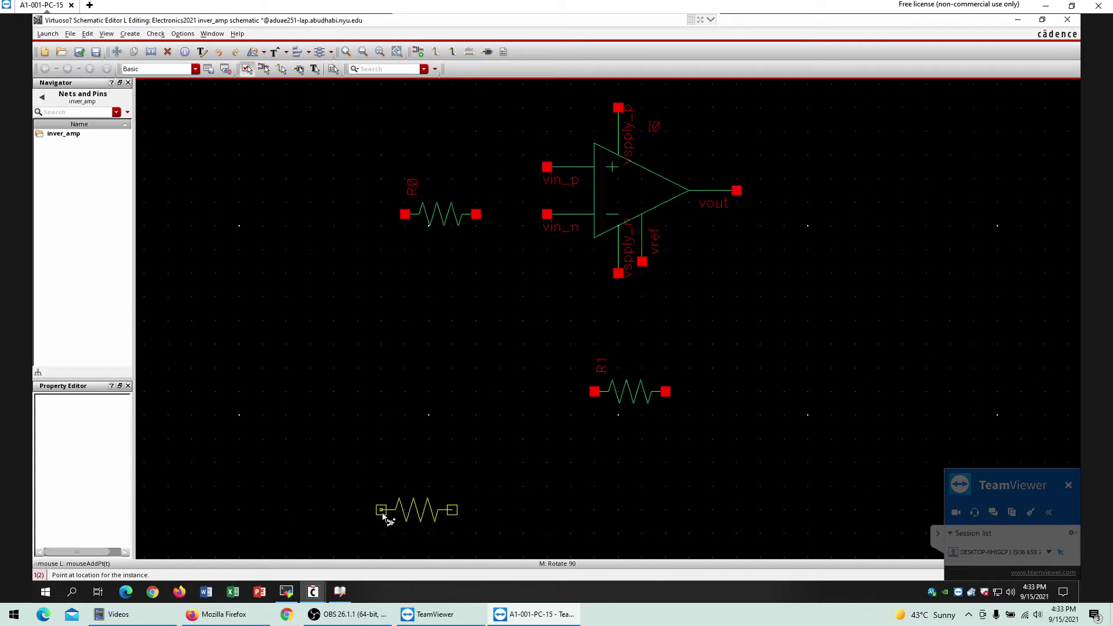
{"action": "key", "text": "w"}
{"action": "left_click", "coordinate": [476, 215]}
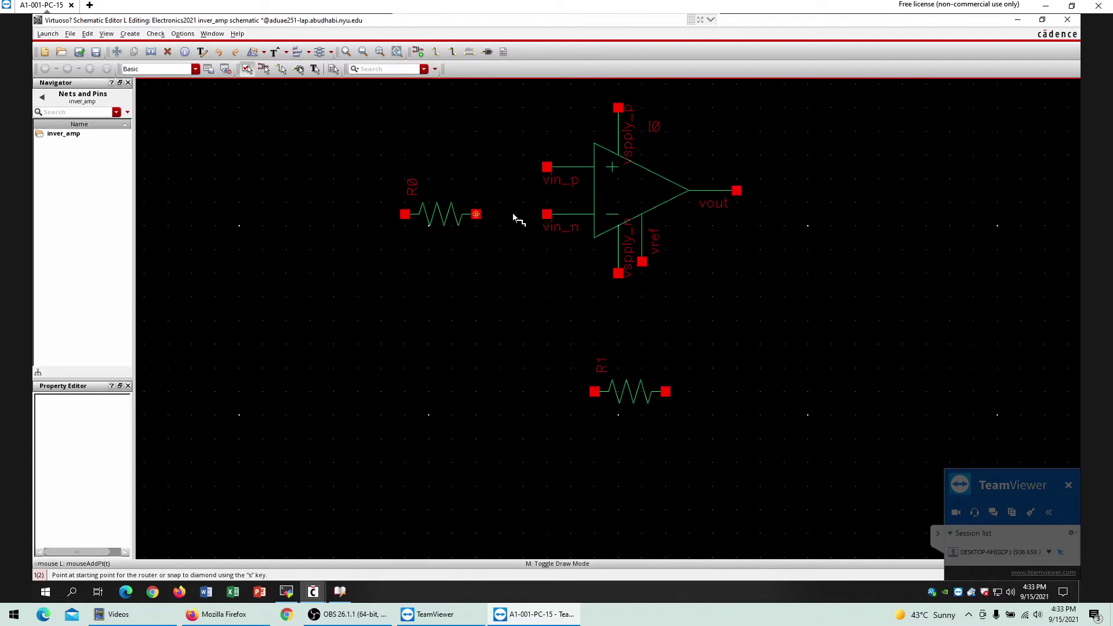
{"action": "left_click", "coordinate": [547, 216]}
{"action": "left_click", "coordinate": [511, 215]}
{"action": "left_click", "coordinate": [594, 392]}
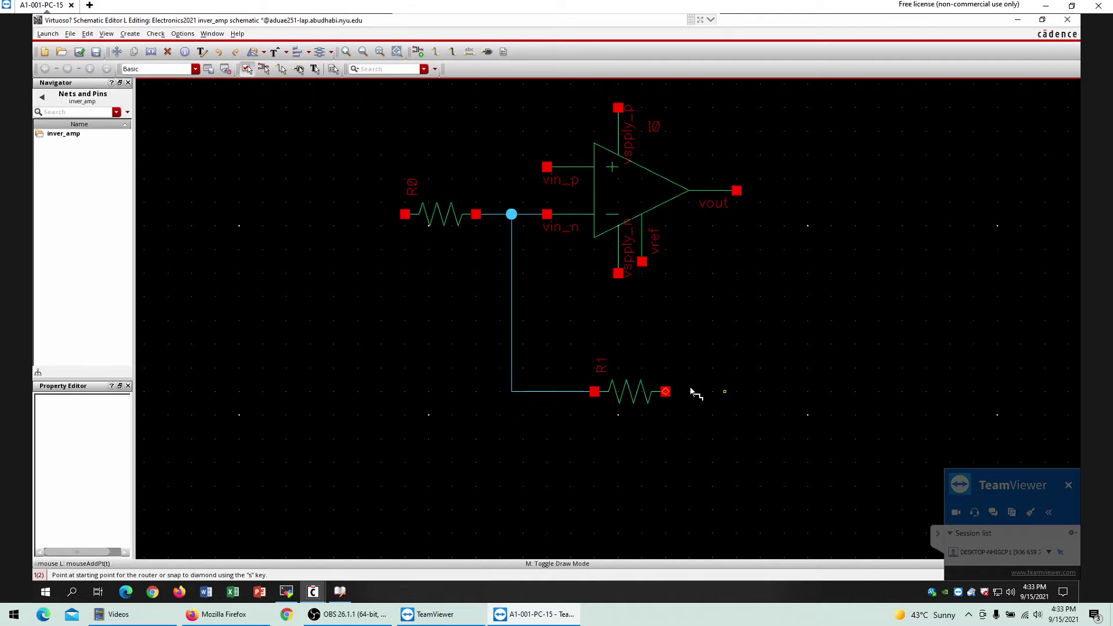
{"action": "left_click", "coordinate": [666, 392]}
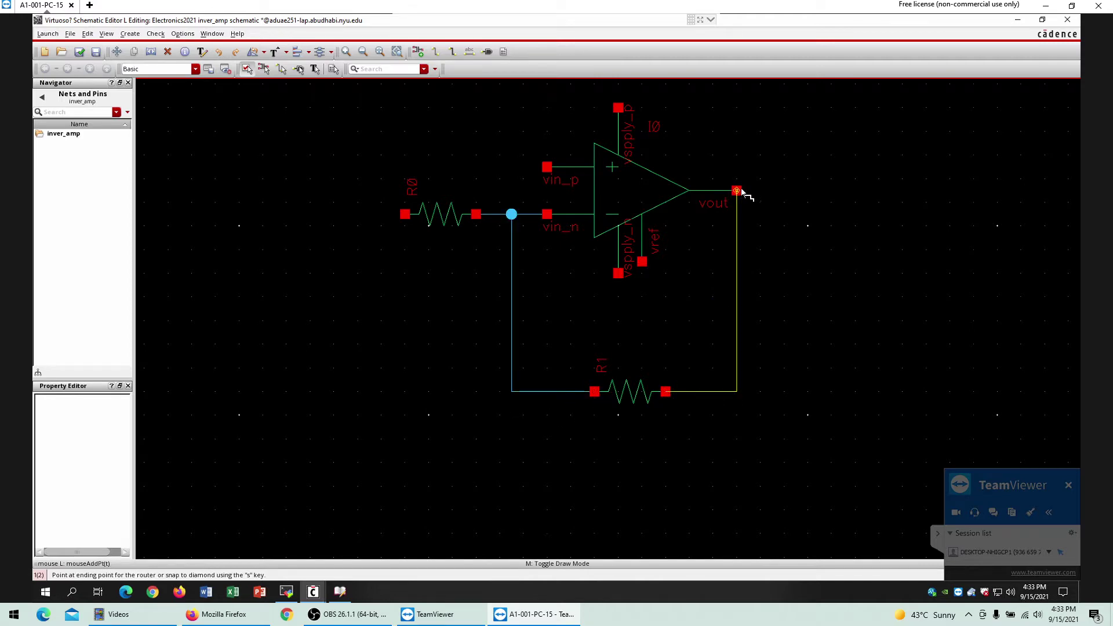
{"action": "left_click", "coordinate": [736, 190]}
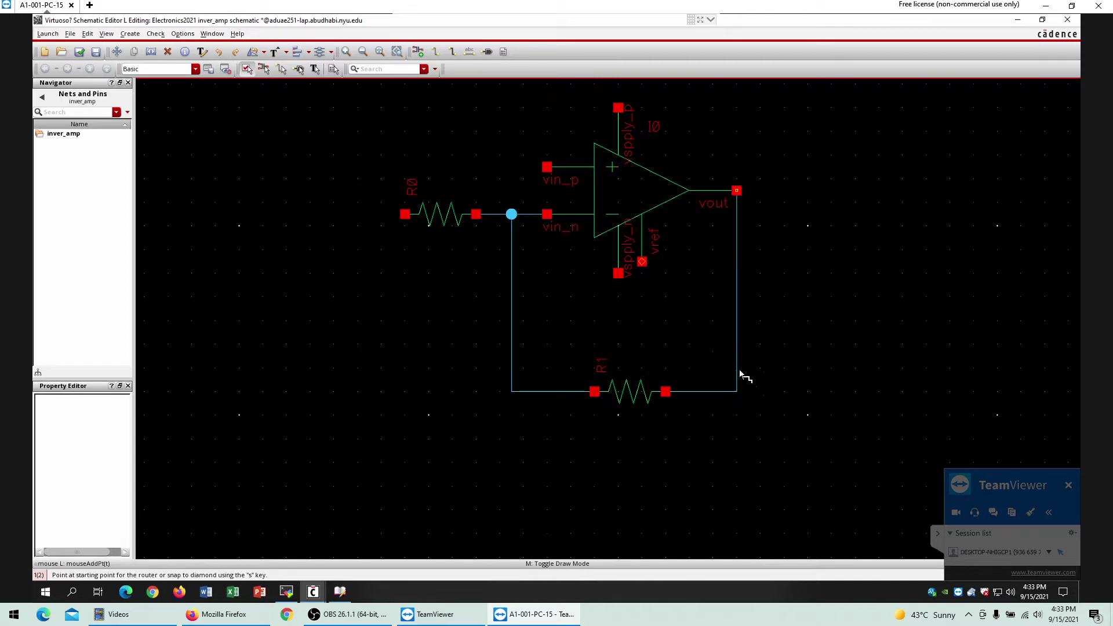
{"action": "left_click", "coordinate": [404, 214]}
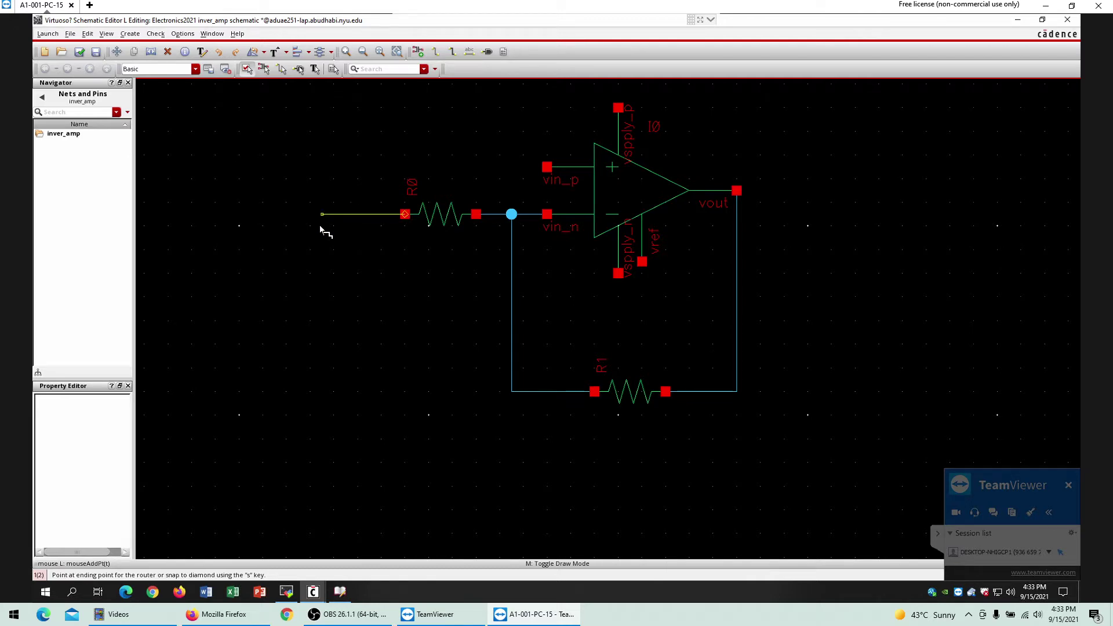
{"action": "left_click", "coordinate": [322, 215]}
{"action": "key", "text": "Escape"}
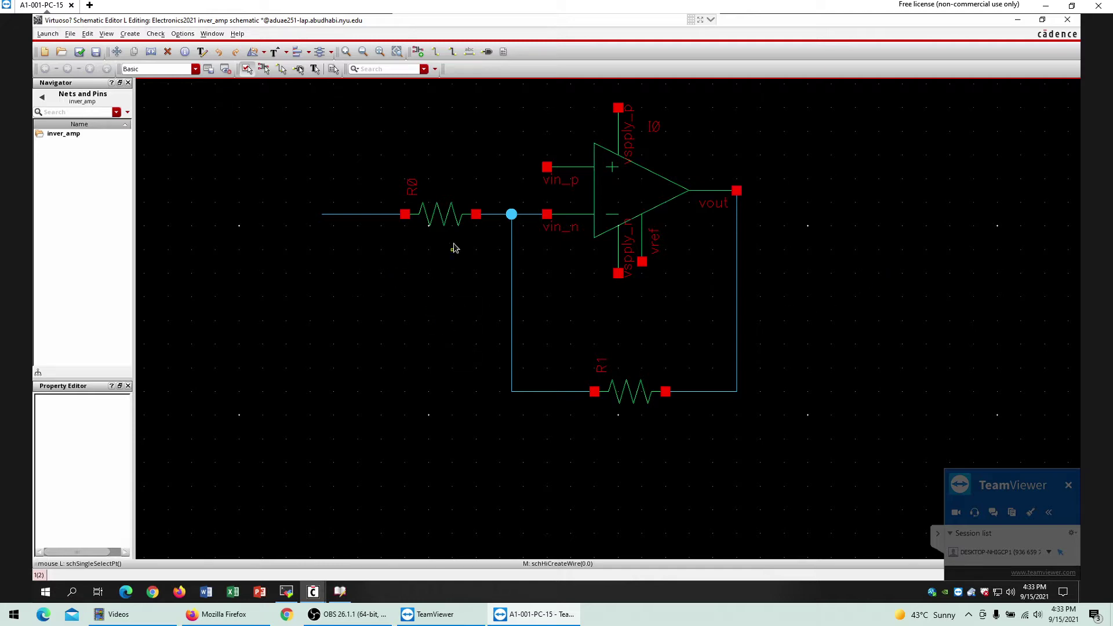
Change feedback resistor R1's resistance from 1K to 10K Ohms.
{"action": "double_click", "coordinate": [440, 216]}
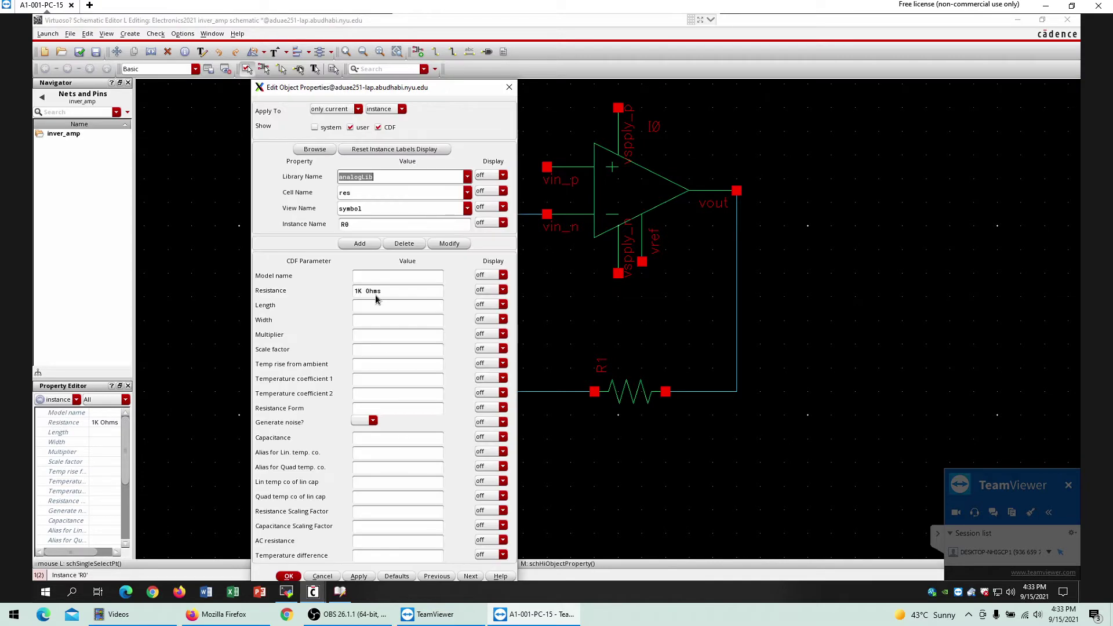
{"action": "left_click", "coordinate": [510, 87]}
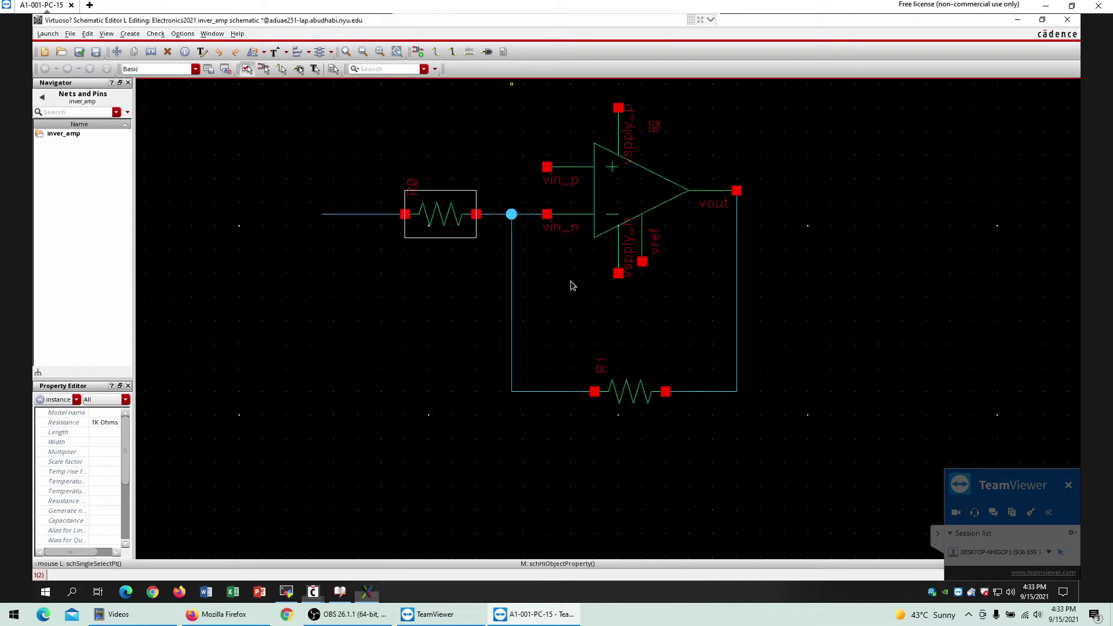
{"action": "left_click", "coordinate": [632, 396]}
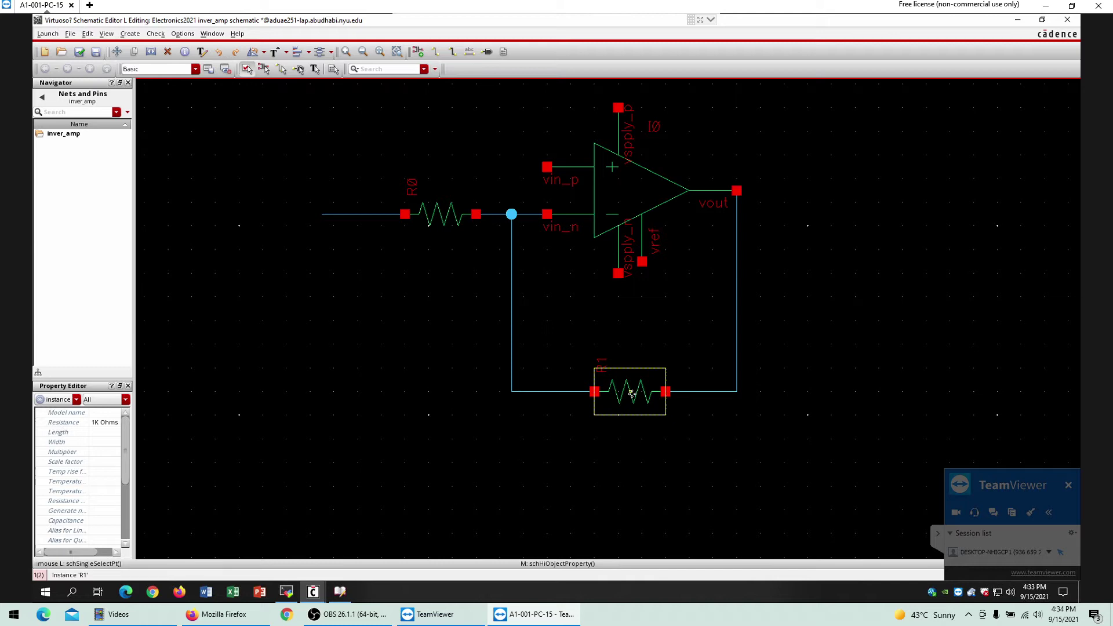
{"action": "middle_click", "coordinate": [632, 395]}
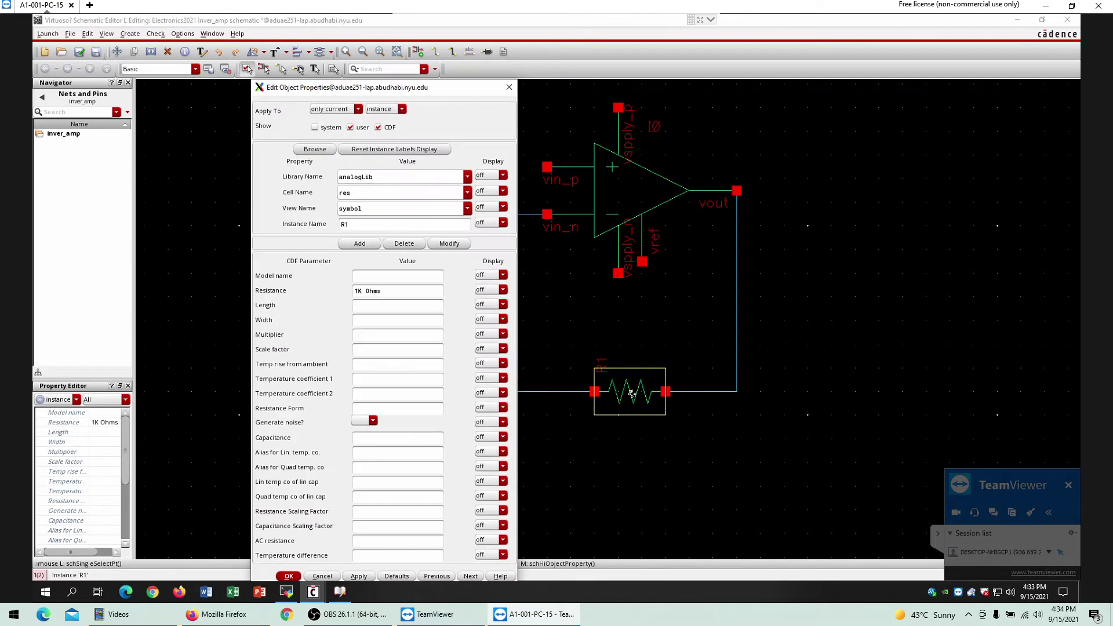
{"action": "left_click", "coordinate": [359, 292]}
{"action": "type", "text": "0"}
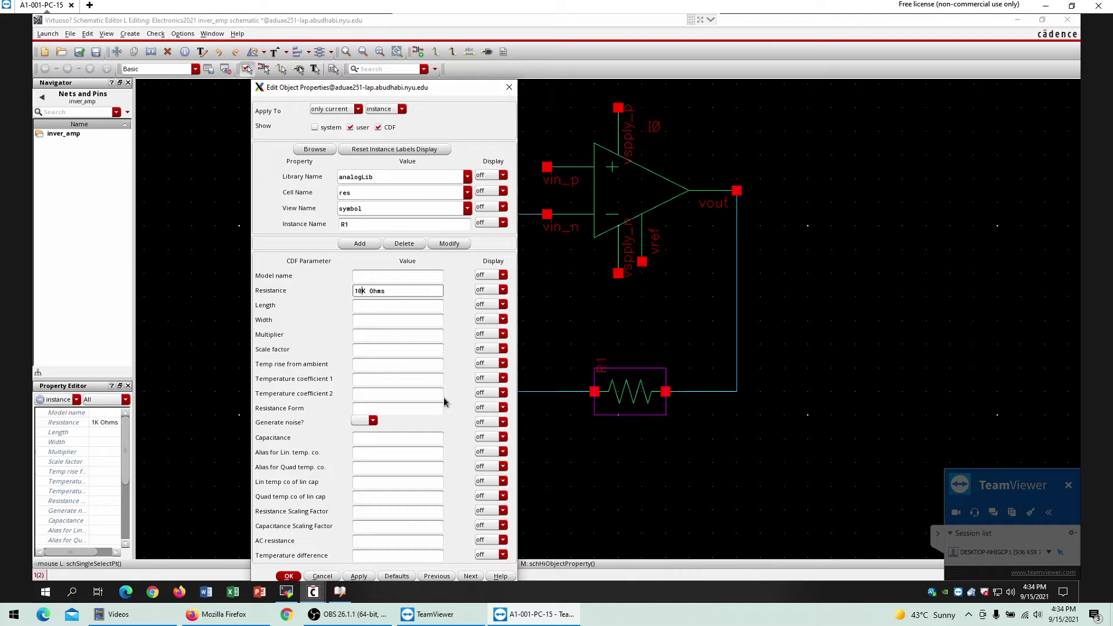
{"action": "key", "text": "Return"}
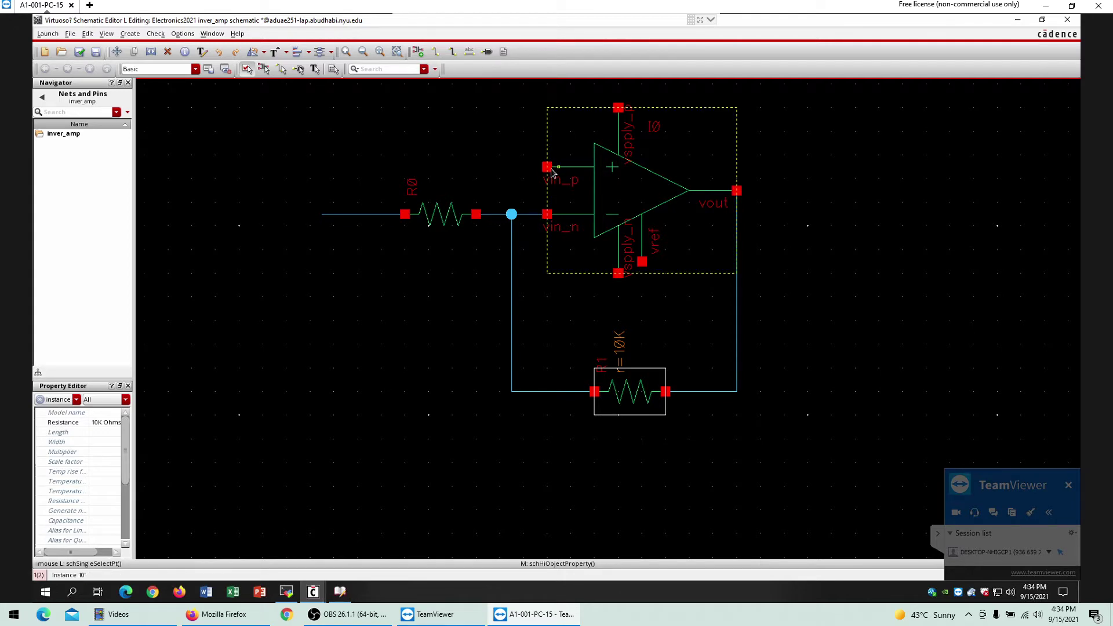
{"action": "left_click", "coordinate": [492, 169]}
Create an input pin named Vin and place it left of the circuit.
{"action": "left_click", "coordinate": [128, 34]}
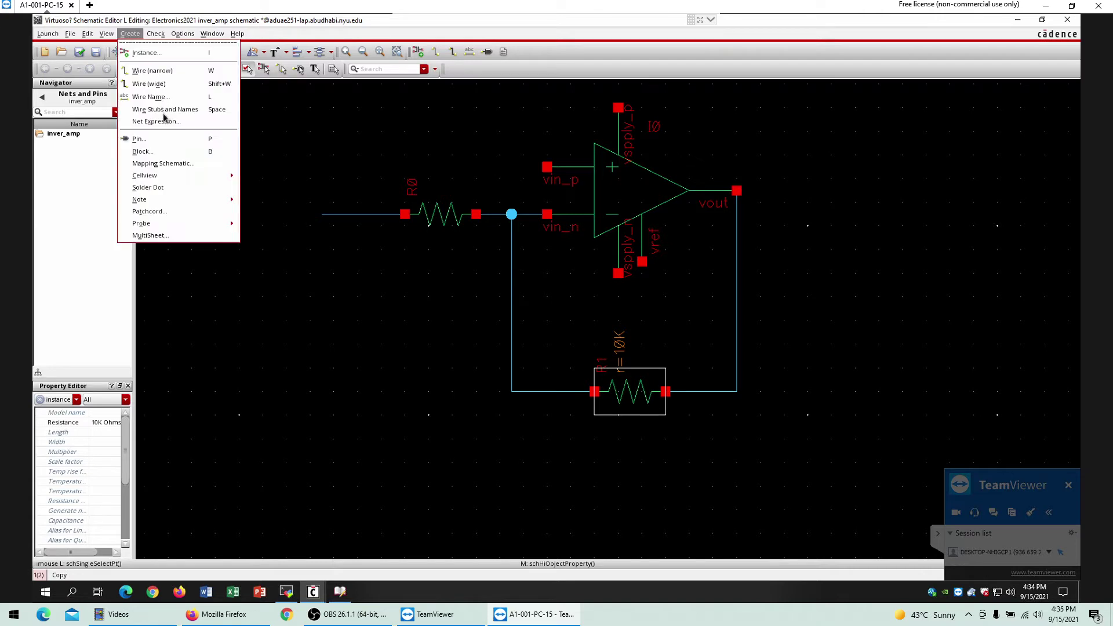
{"action": "left_click", "coordinate": [158, 139]}
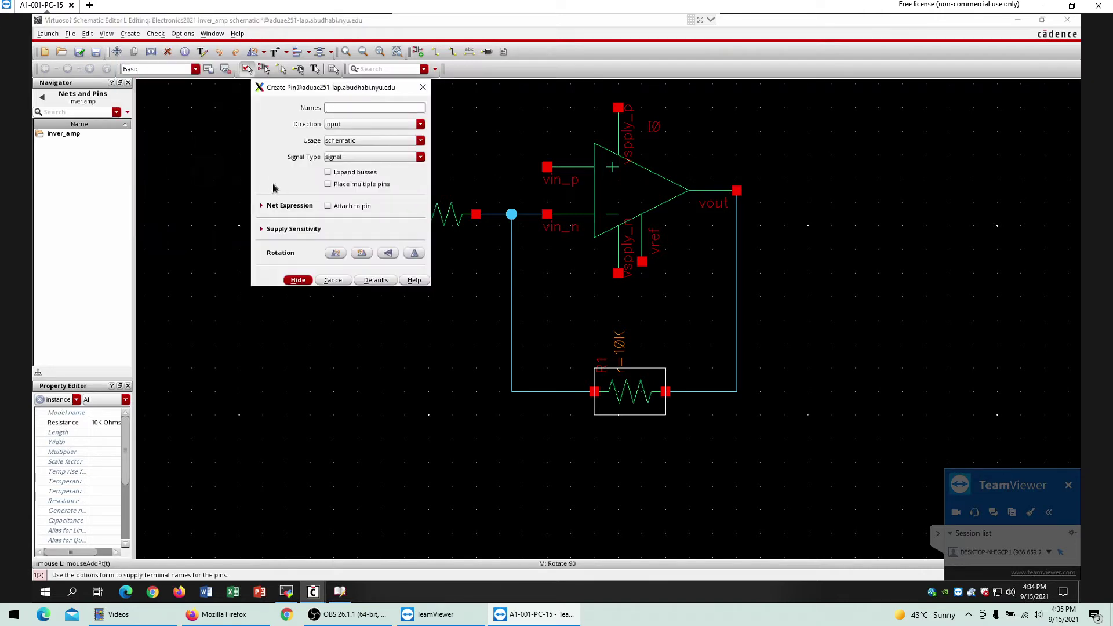
{"action": "type", "text": "Vin"}
{"action": "left_click", "coordinate": [298, 280]}
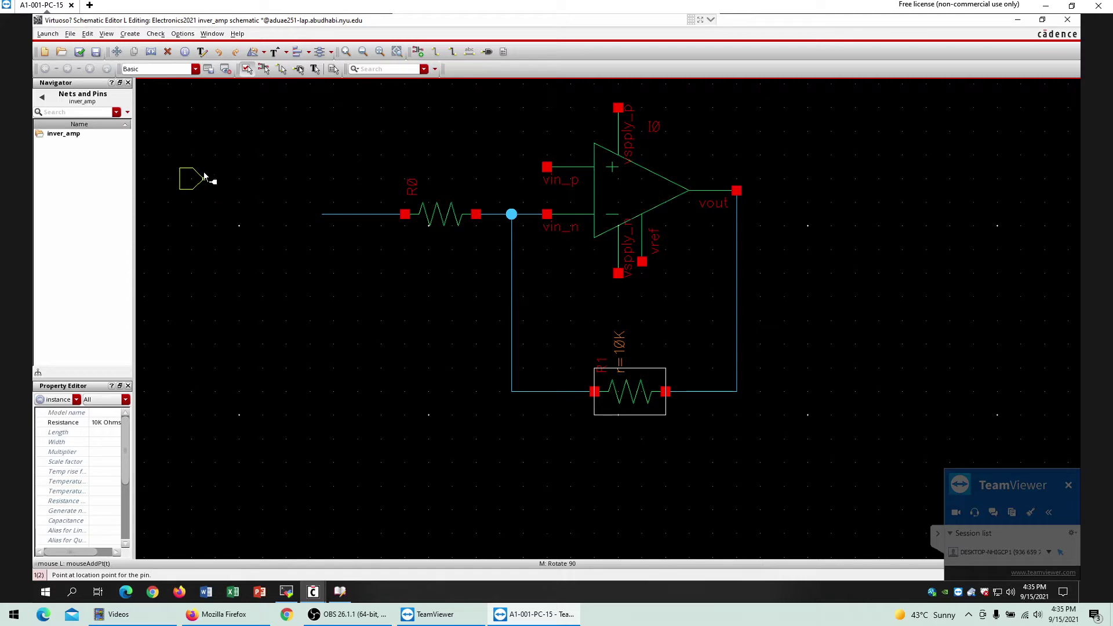
{"action": "left_click", "coordinate": [206, 178]}
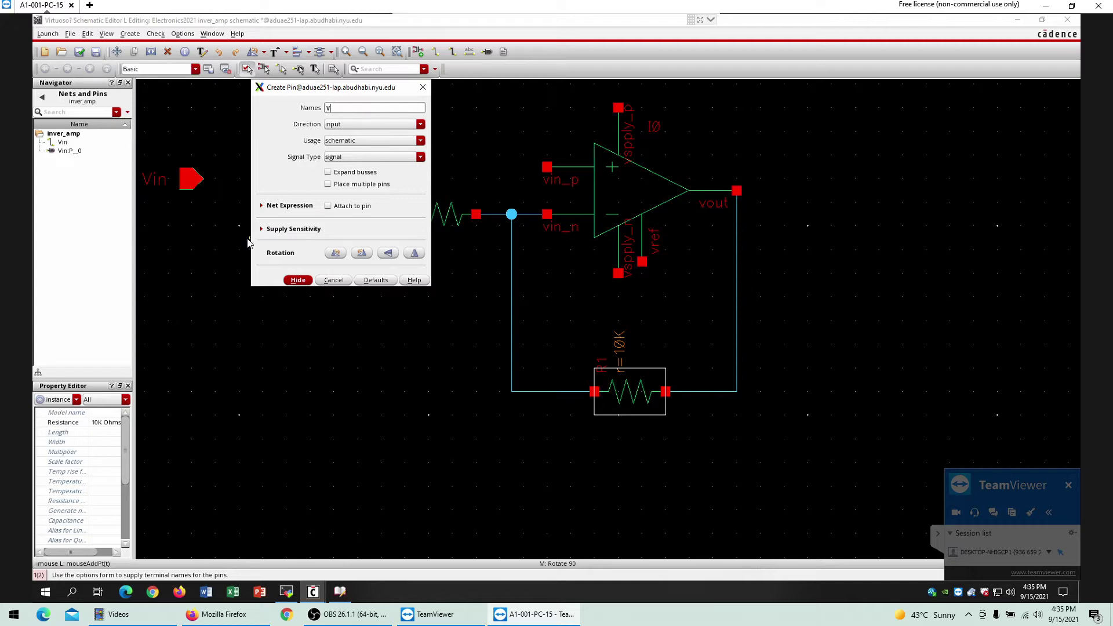
Add an output-direction pin Vout to the right of the op-amp.
{"action": "left_click", "coordinate": [342, 124]}
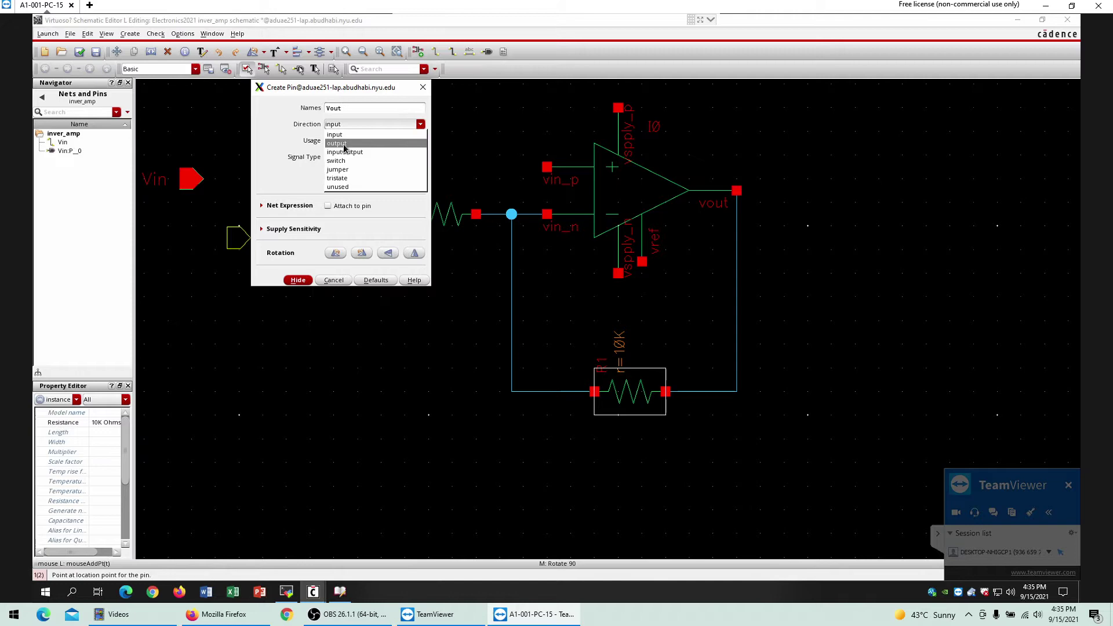
{"action": "left_click", "coordinate": [344, 144]}
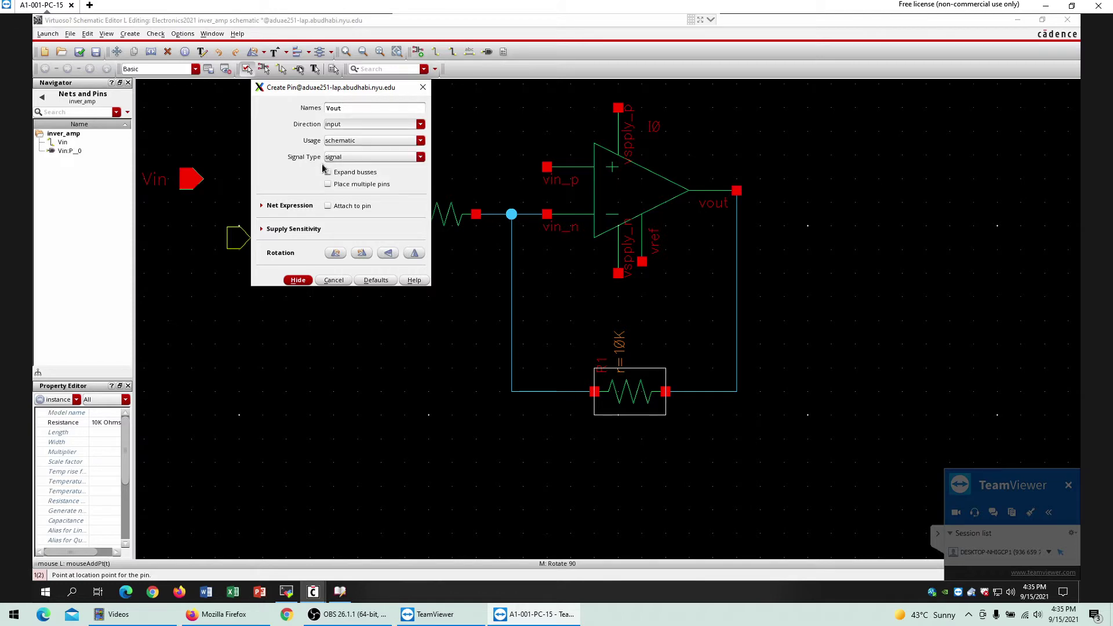
{"action": "left_click", "coordinate": [299, 280]}
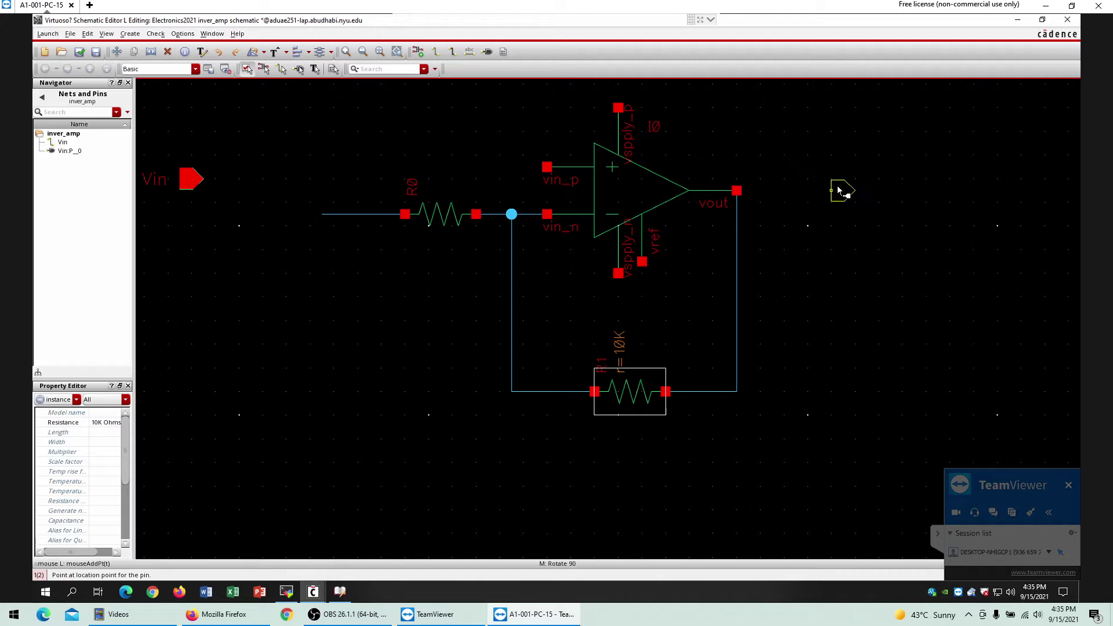
{"action": "left_click", "coordinate": [842, 194]}
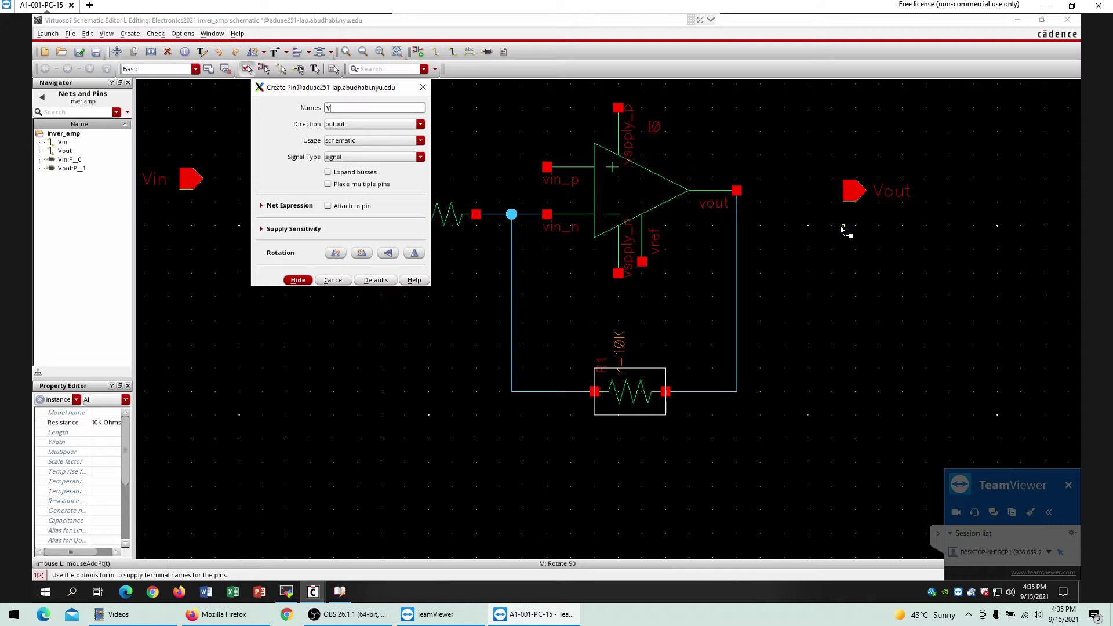
Add inputOutput pins VDD, VSS and GND stacked one below another under Vin.
{"action": "type", "text": "vss GND"}
{"action": "left_click", "coordinate": [359, 125]}
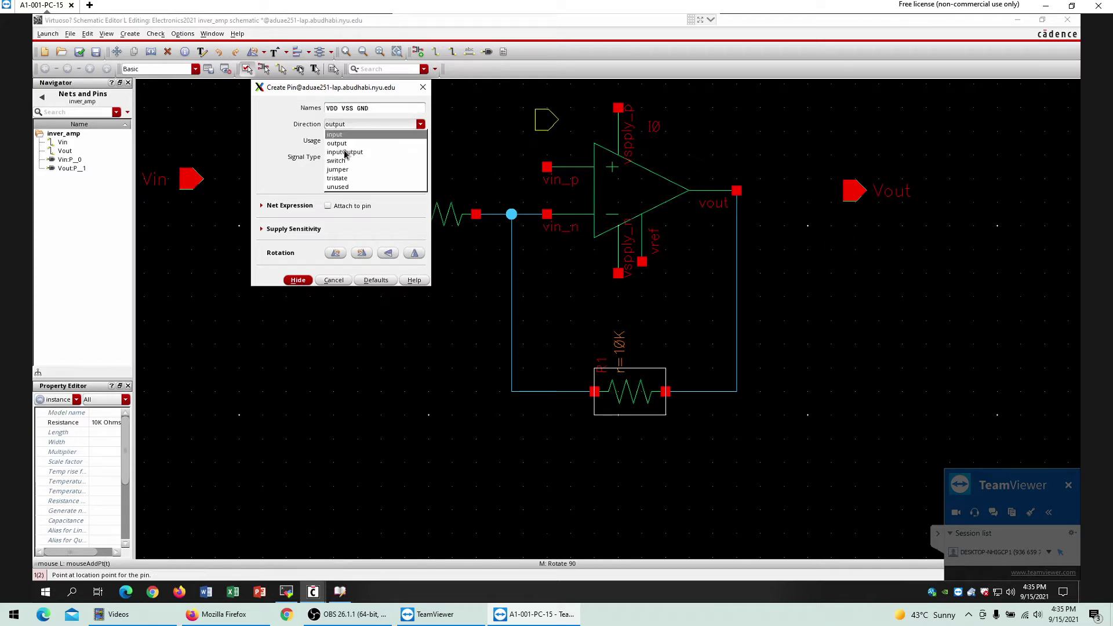
{"action": "left_click", "coordinate": [348, 153]}
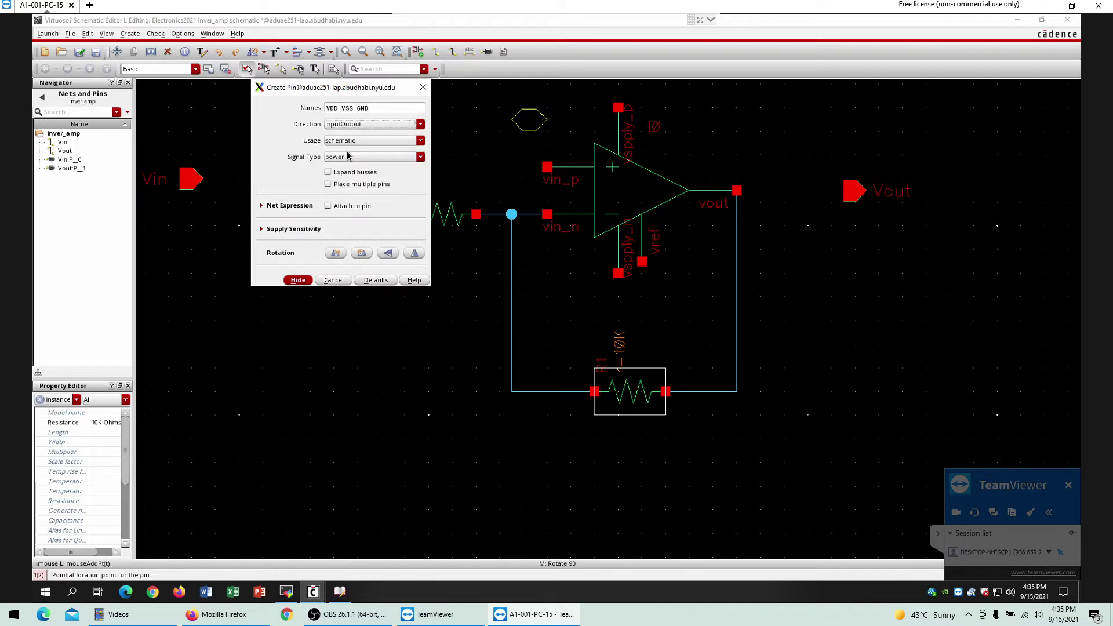
{"action": "left_click", "coordinate": [298, 280]}
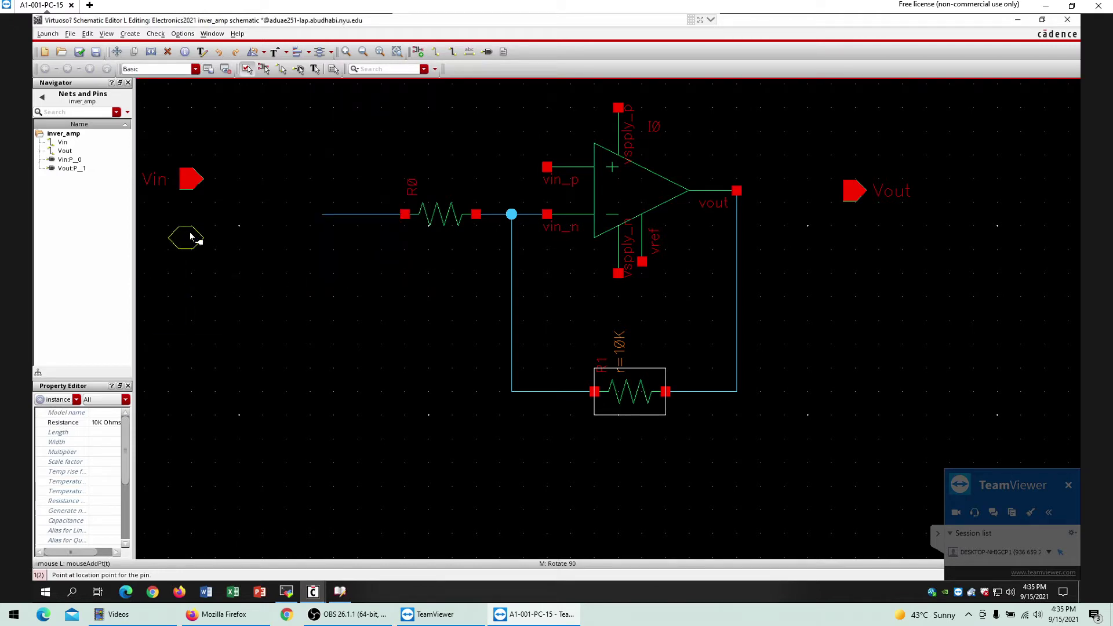
{"action": "left_click", "coordinate": [186, 238]}
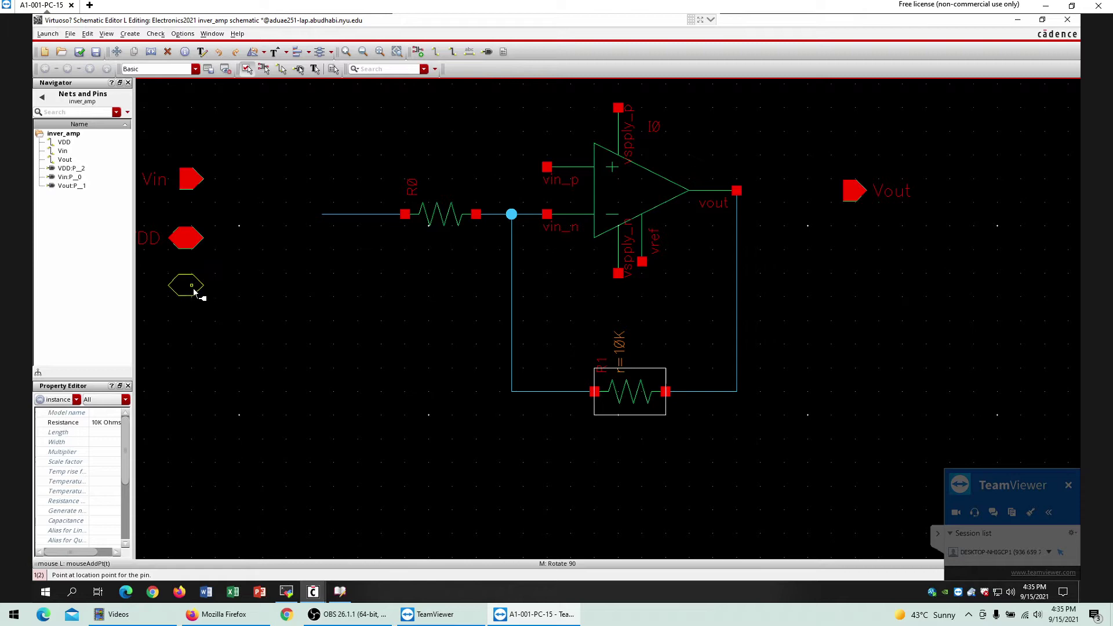
{"action": "left_click", "coordinate": [193, 288]}
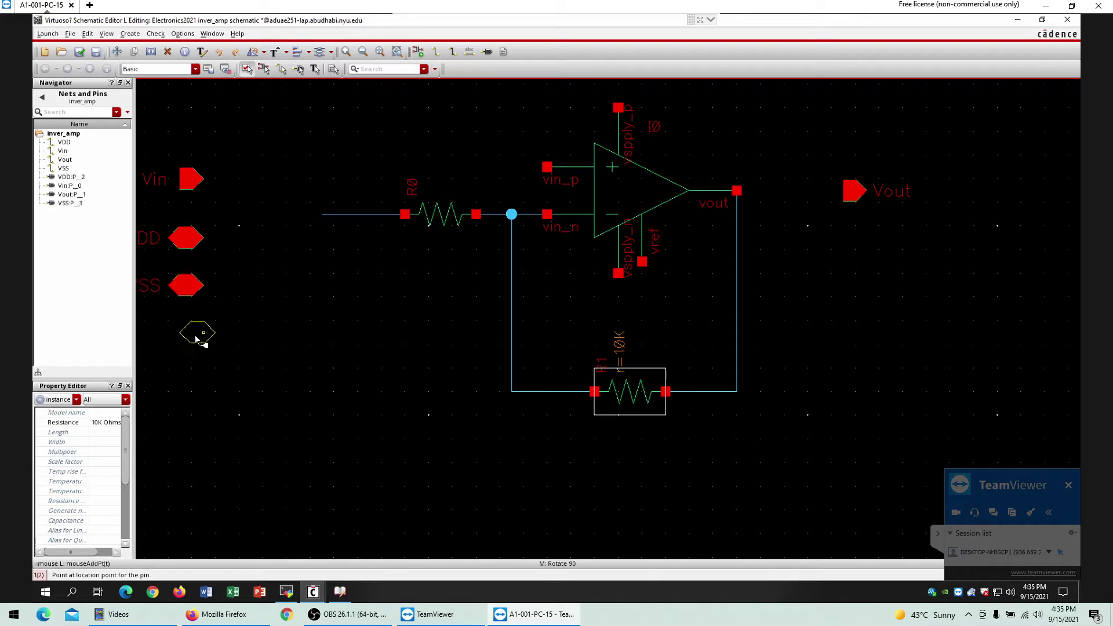
{"action": "left_click", "coordinate": [196, 338]}
{"action": "key", "text": "Left"}
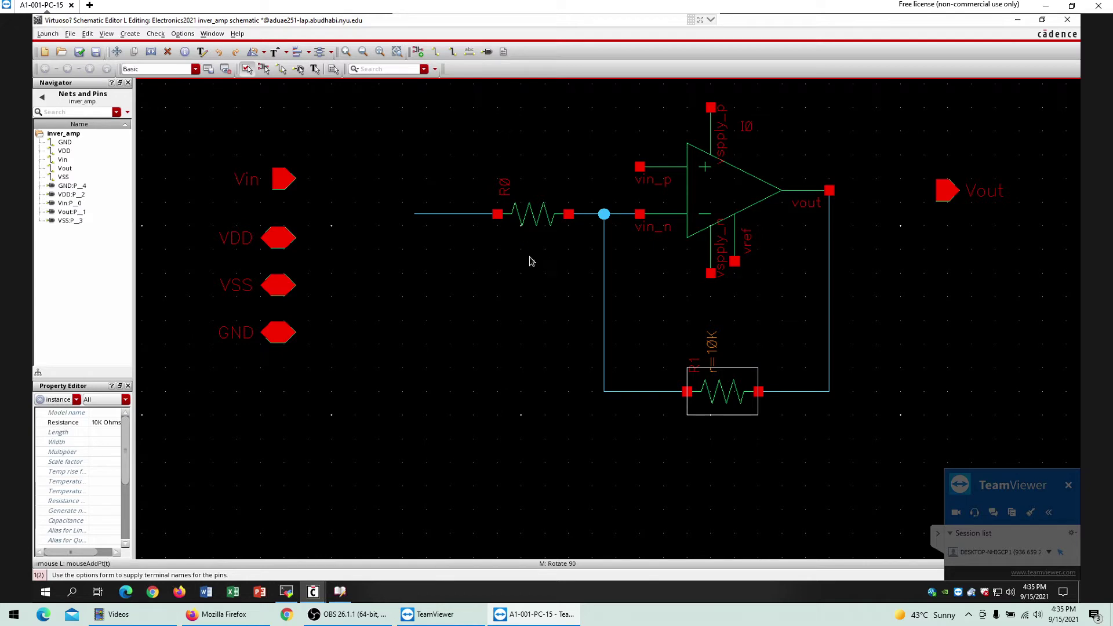
{"action": "key", "text": "Escape"}
{"action": "left_click", "coordinate": [267, 245]}
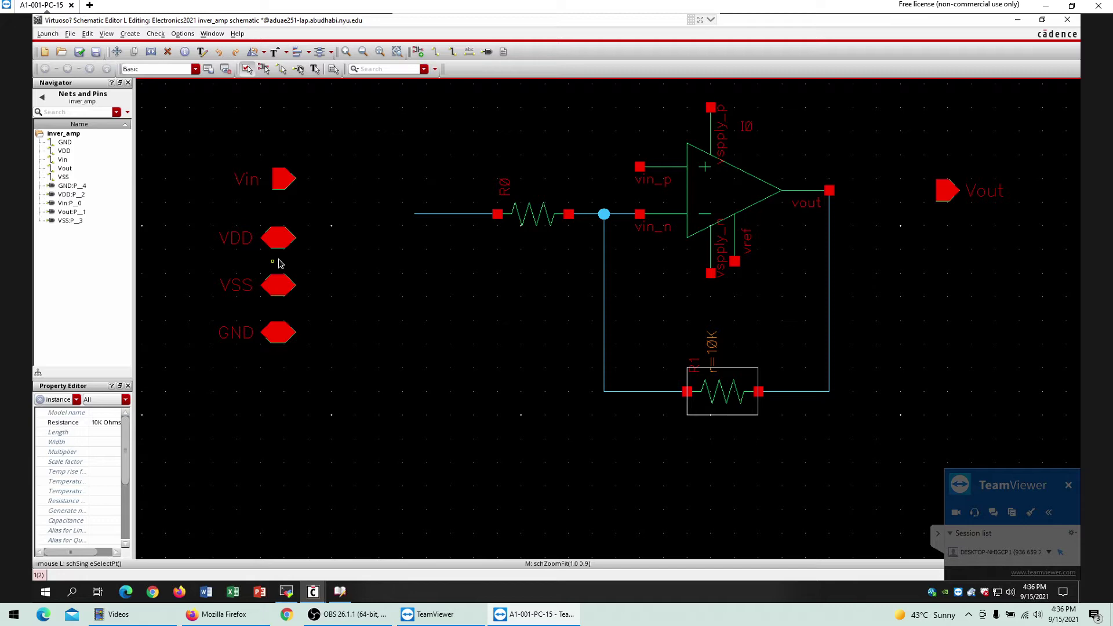
Close the pin form and draw a short lead left from the op-amp's vin_p input.
{"action": "key", "text": "p"}
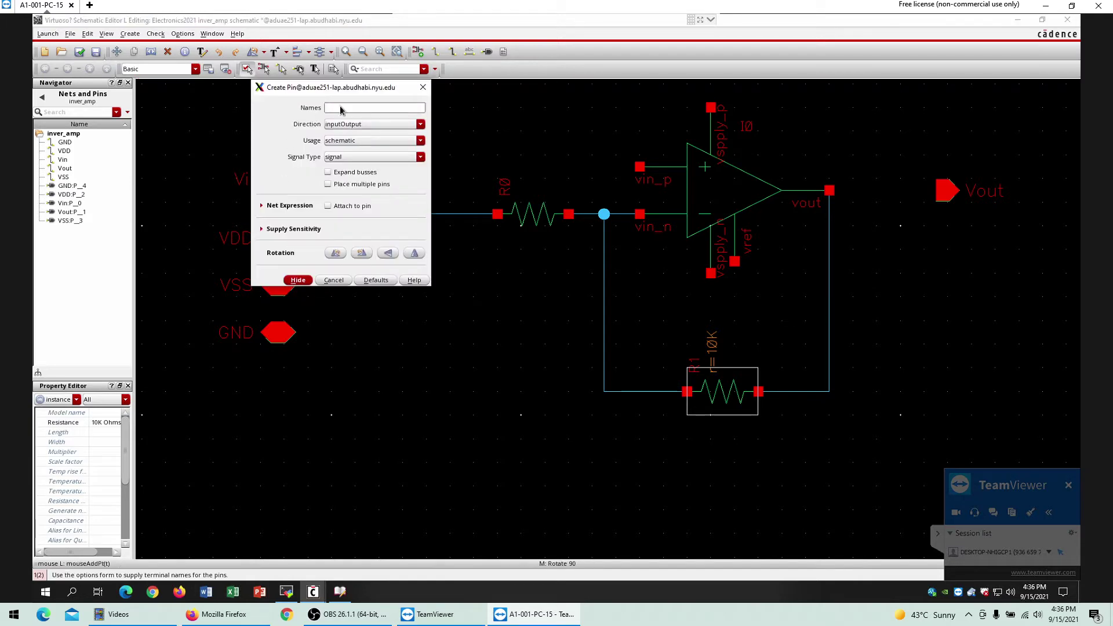
{"action": "left_click", "coordinate": [423, 87]}
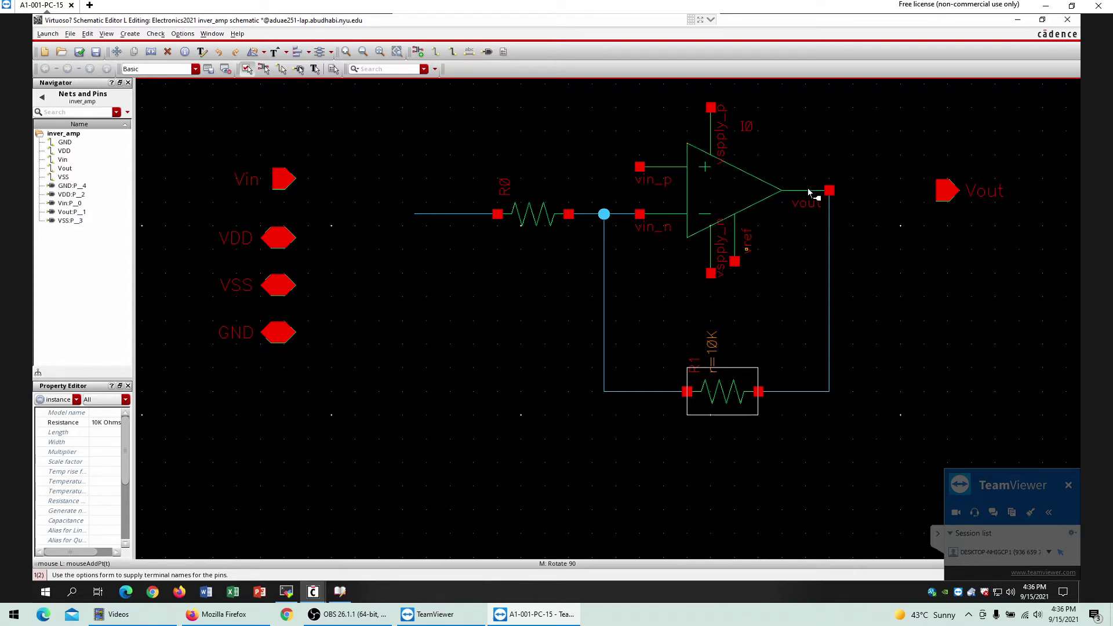
{"action": "left_click", "coordinate": [710, 108]}
{"action": "key", "text": "w"}
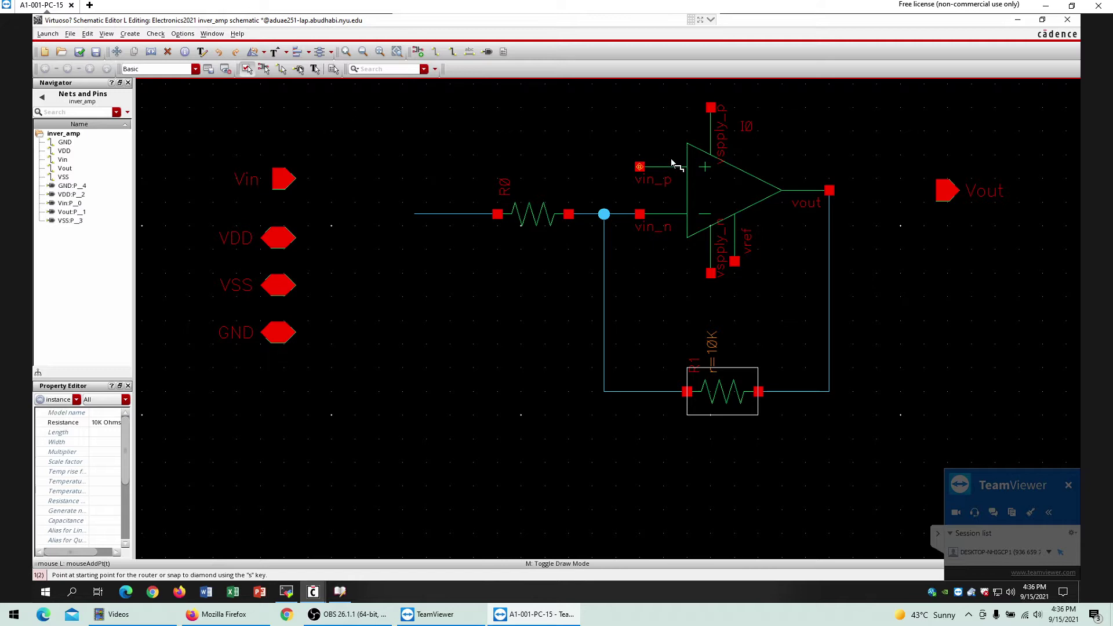
{"action": "left_click", "coordinate": [640, 167]}
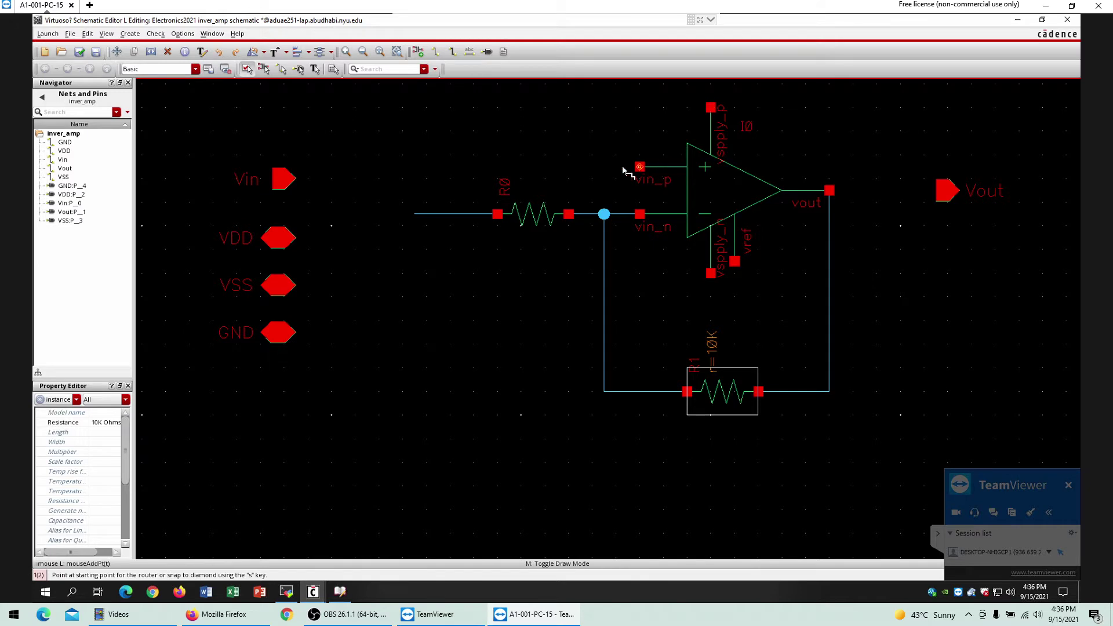
{"action": "left_click", "coordinate": [558, 168]}
{"action": "key", "text": "Escape"}
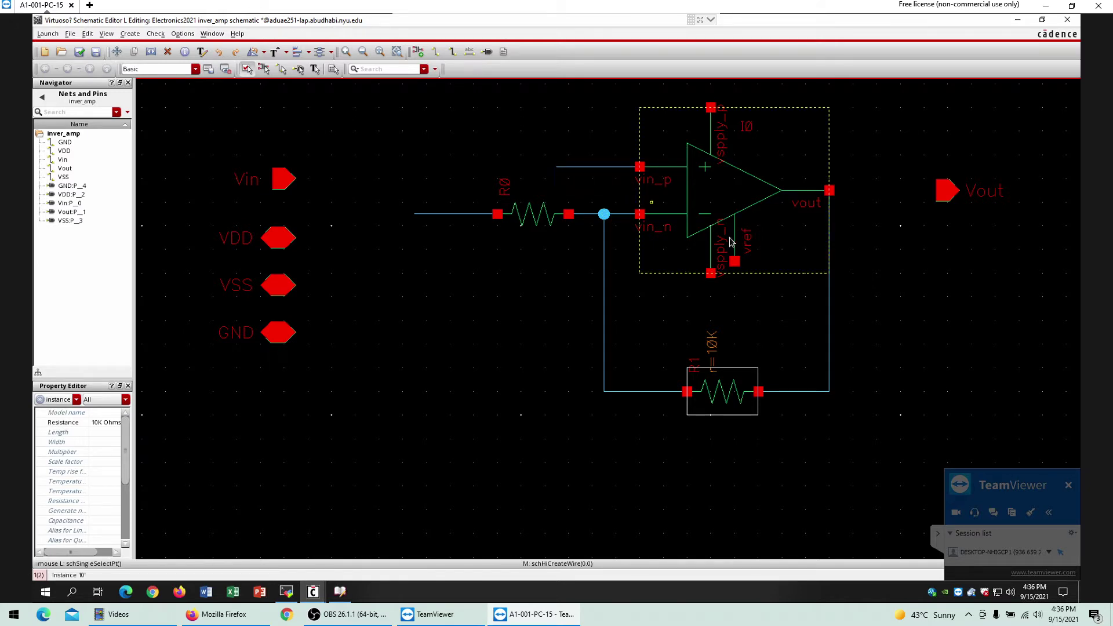
Draw wire stubs from the op-amp's negative supply, vref and positive supply pins.
{"action": "left_click", "coordinate": [711, 274]}
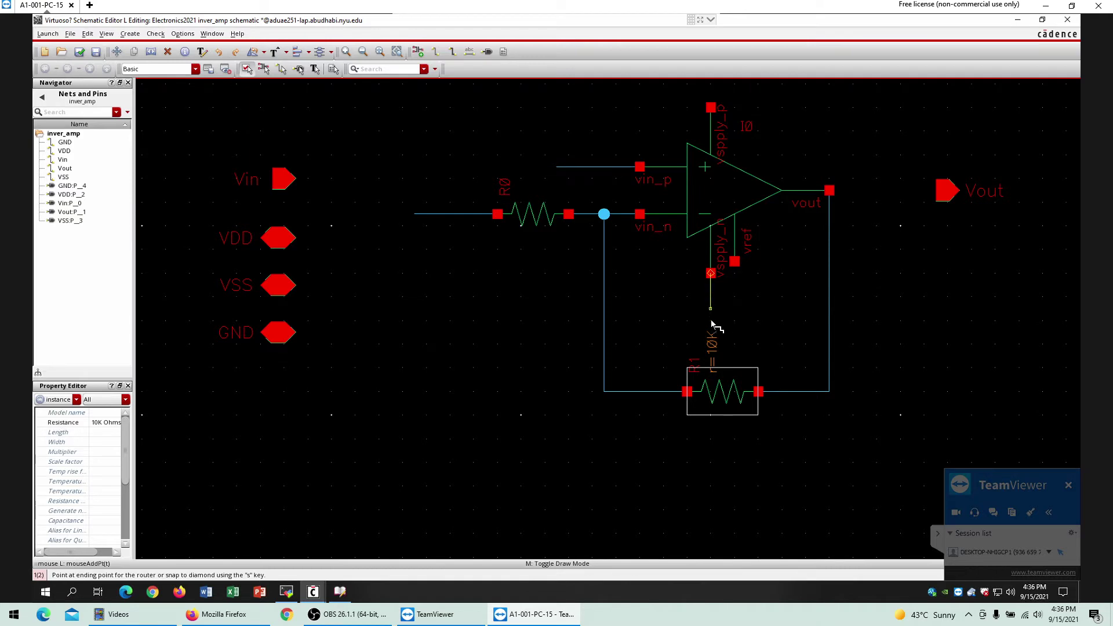
{"action": "double_click", "coordinate": [711, 320]}
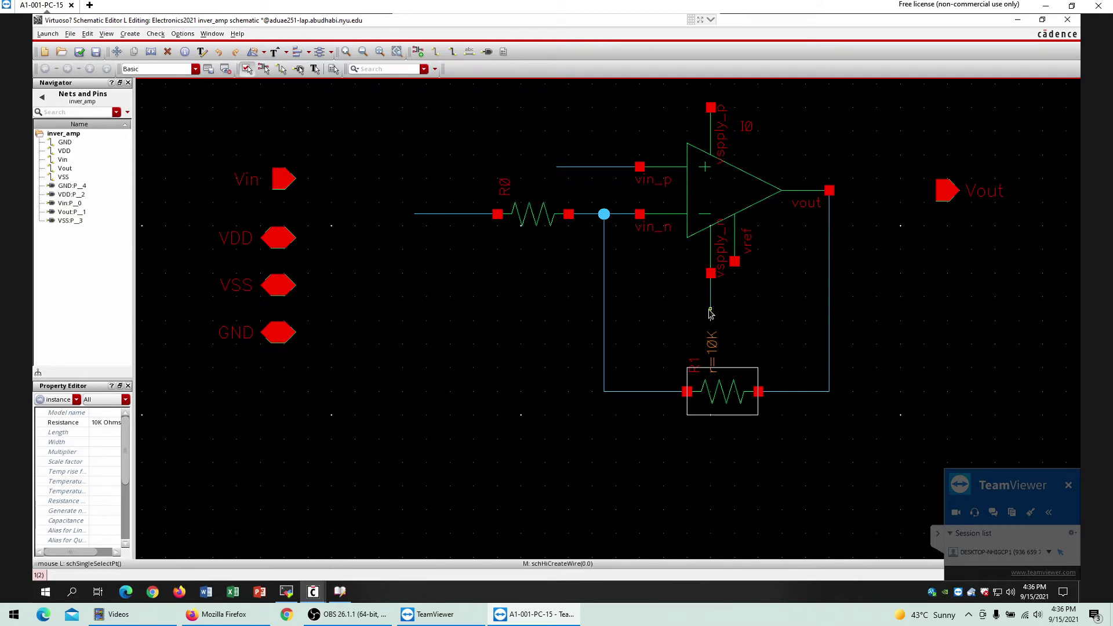
{"action": "left_click", "coordinate": [736, 262]}
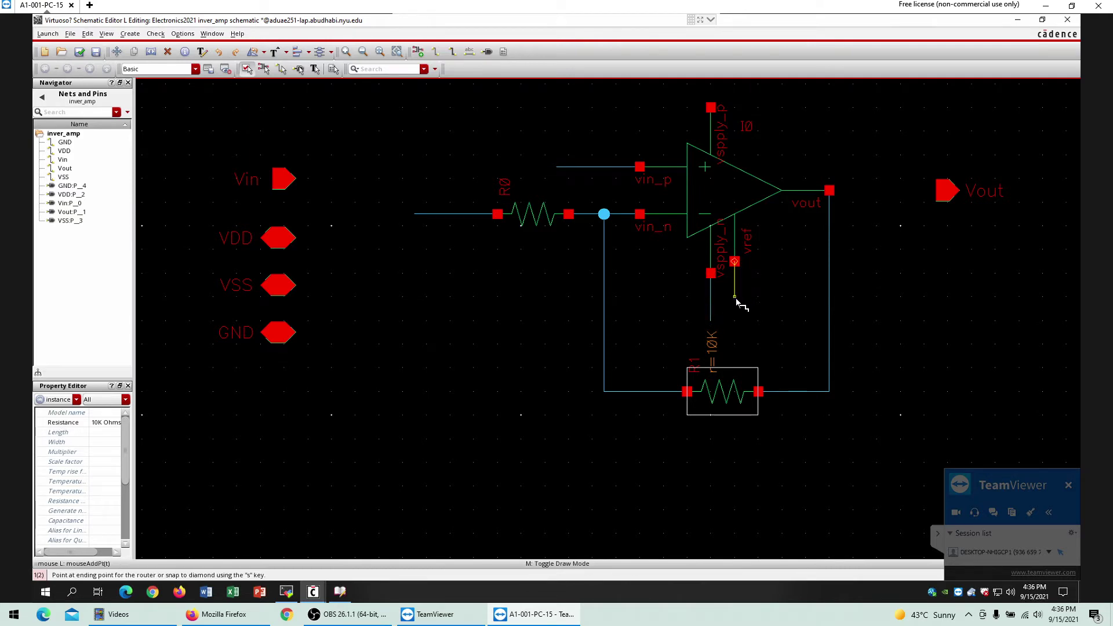
{"action": "double_click", "coordinate": [736, 296]}
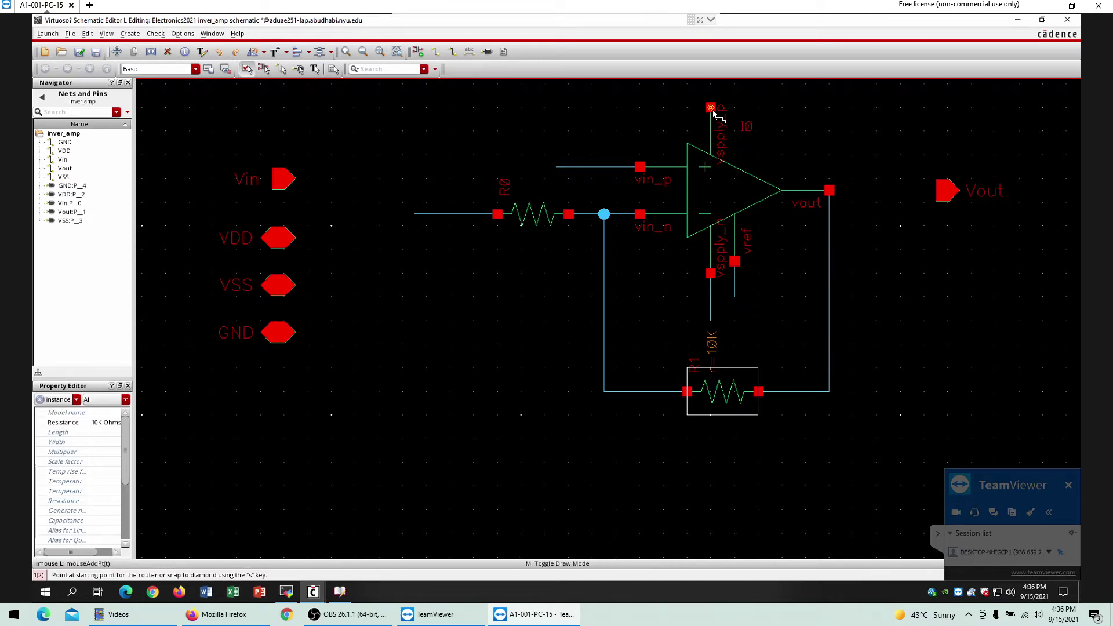
{"action": "scroll", "coordinate": [713, 110], "scroll_direction": "up", "scroll_amount": 4, "text": "ctrl"}
{"action": "scroll", "coordinate": [712, 111], "scroll_direction": "down", "scroll_amount": 6, "text": "ctrl"}
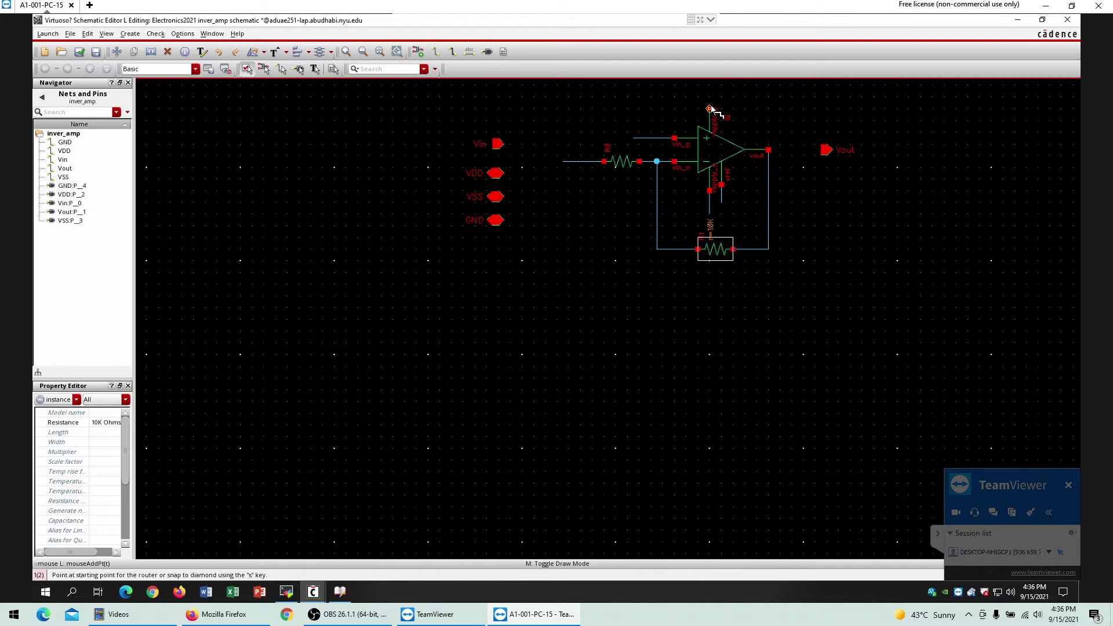
{"action": "left_click", "coordinate": [710, 110]}
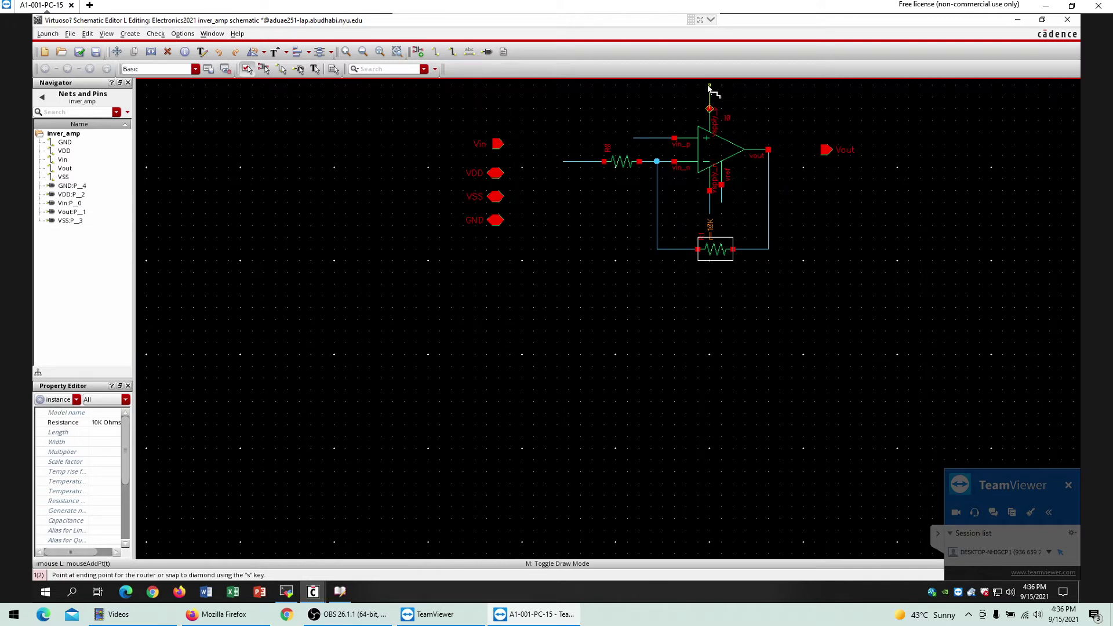
{"action": "left_click", "coordinate": [709, 85]}
{"action": "key", "text": "Escape"}
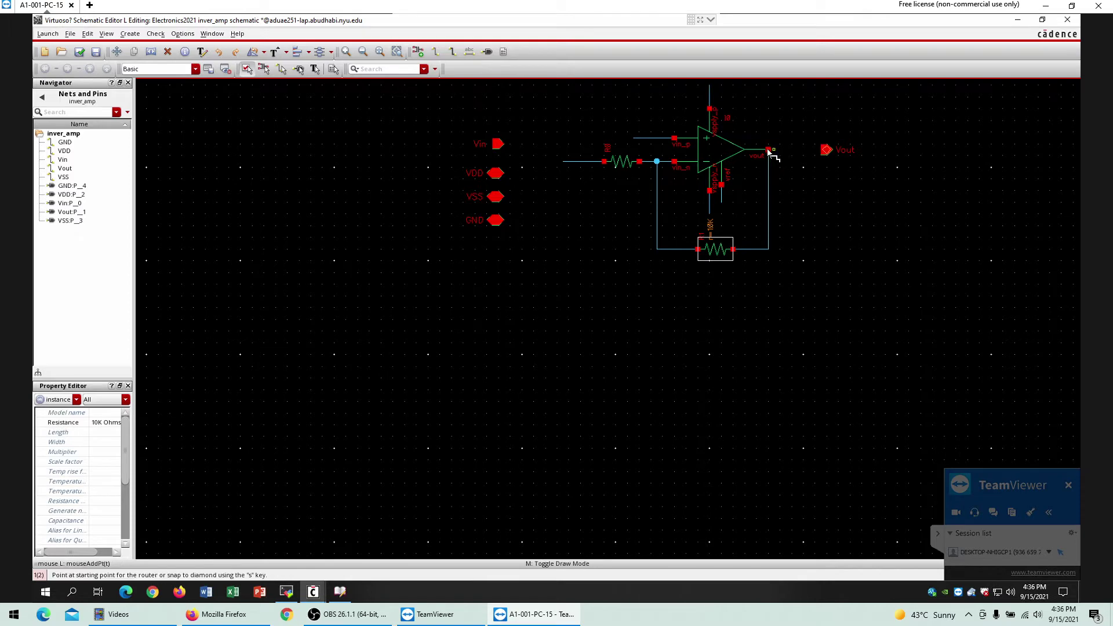
Wire the op-amp's vout output to the Vout pin and fit the circuit in view.
{"action": "left_click", "coordinate": [769, 150]}
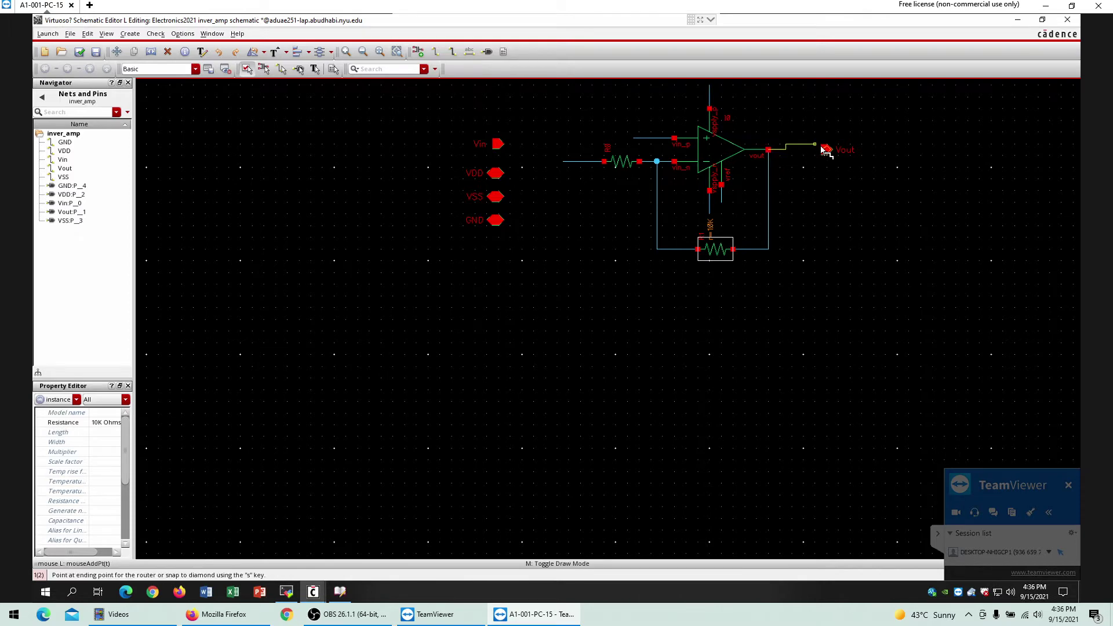
{"action": "left_click", "coordinate": [824, 150]}
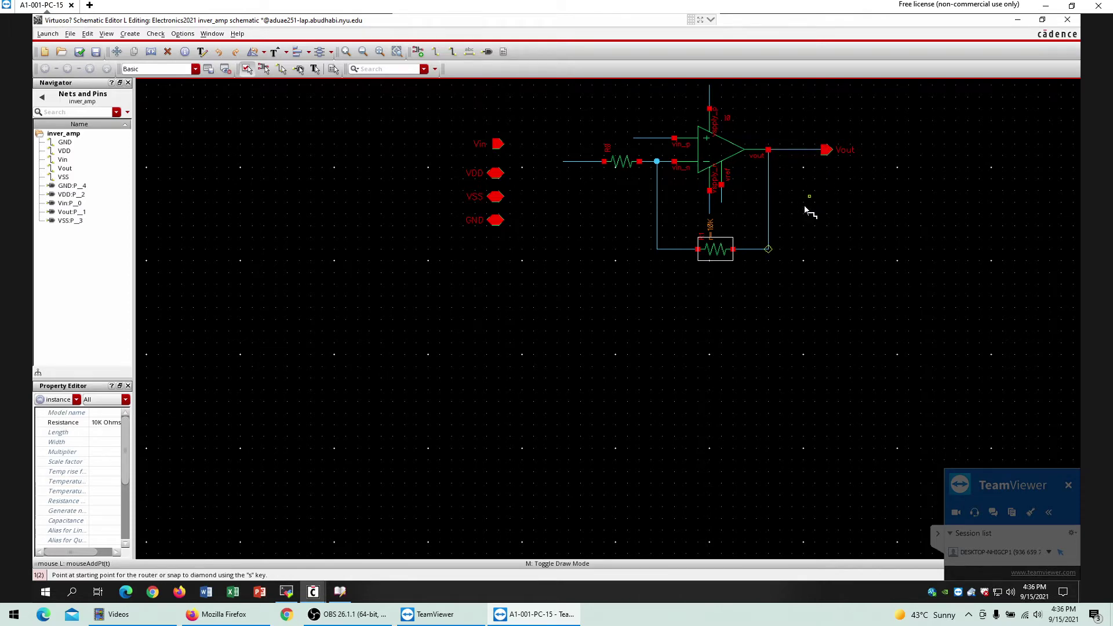
{"action": "key", "text": "Escape"}
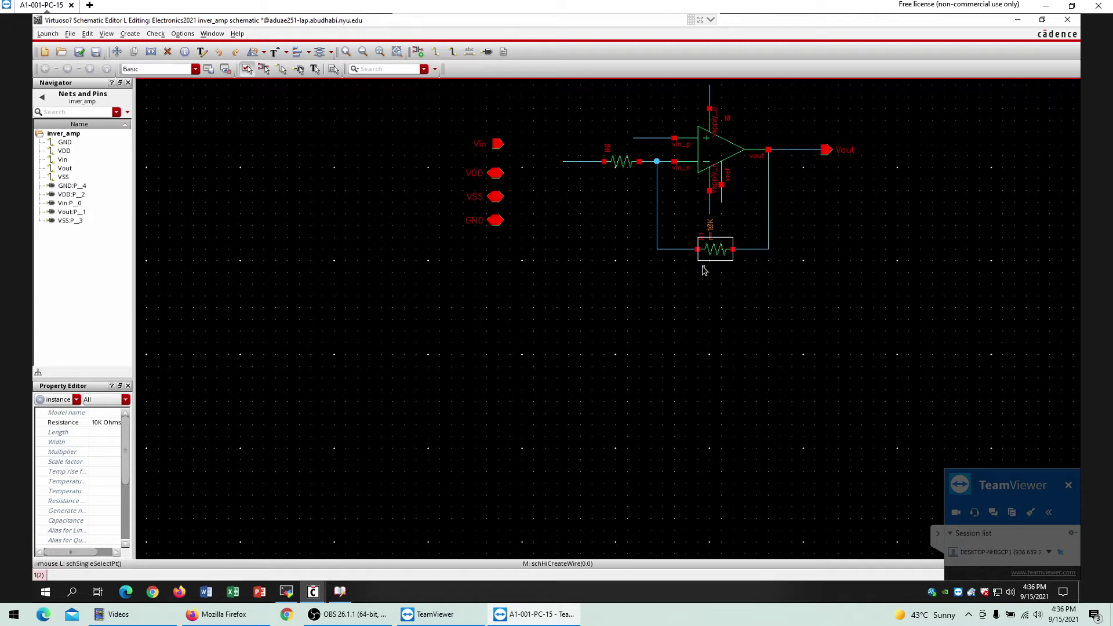
{"action": "key", "text": "f"}
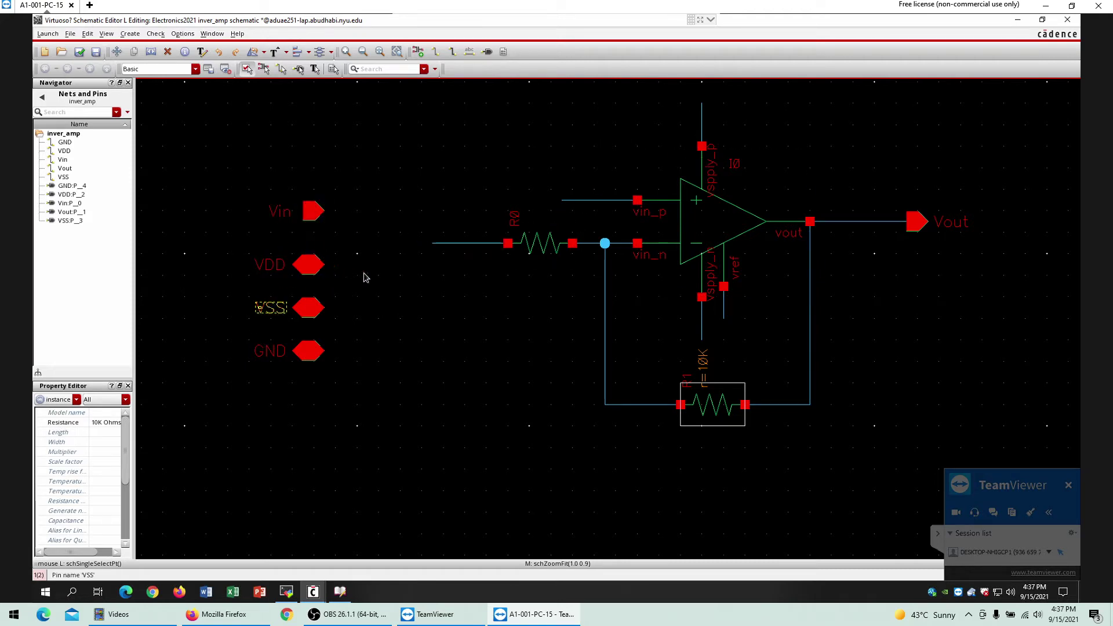
Place net names VDD and VSS on the supply wires, Vin on the input wire, GND on vref.
{"action": "left_click", "coordinate": [131, 34]}
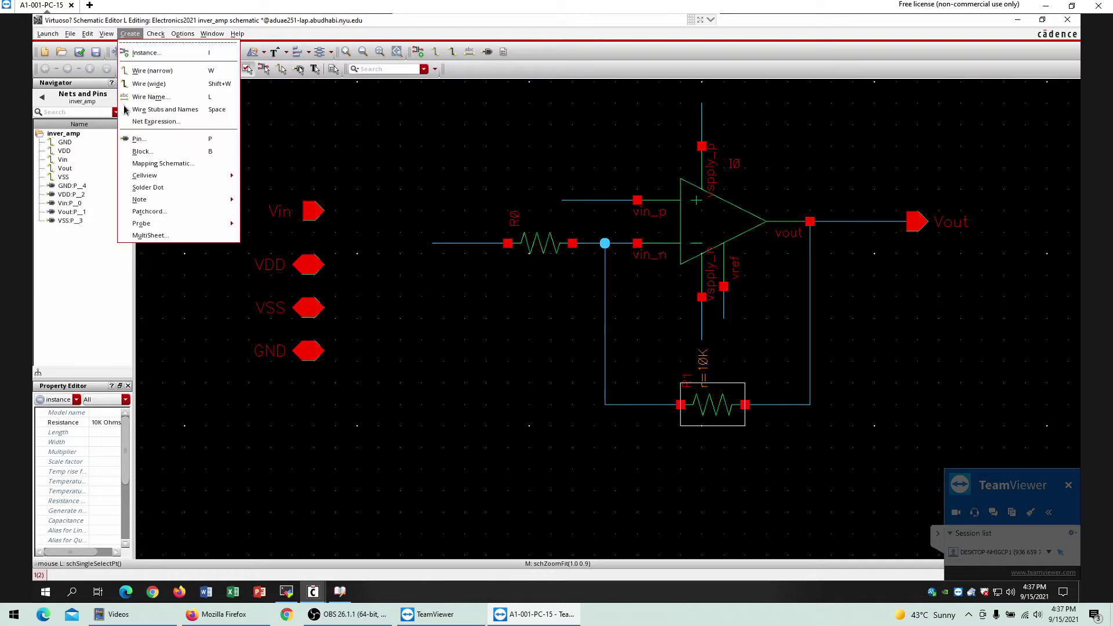
{"action": "left_click", "coordinate": [161, 99]}
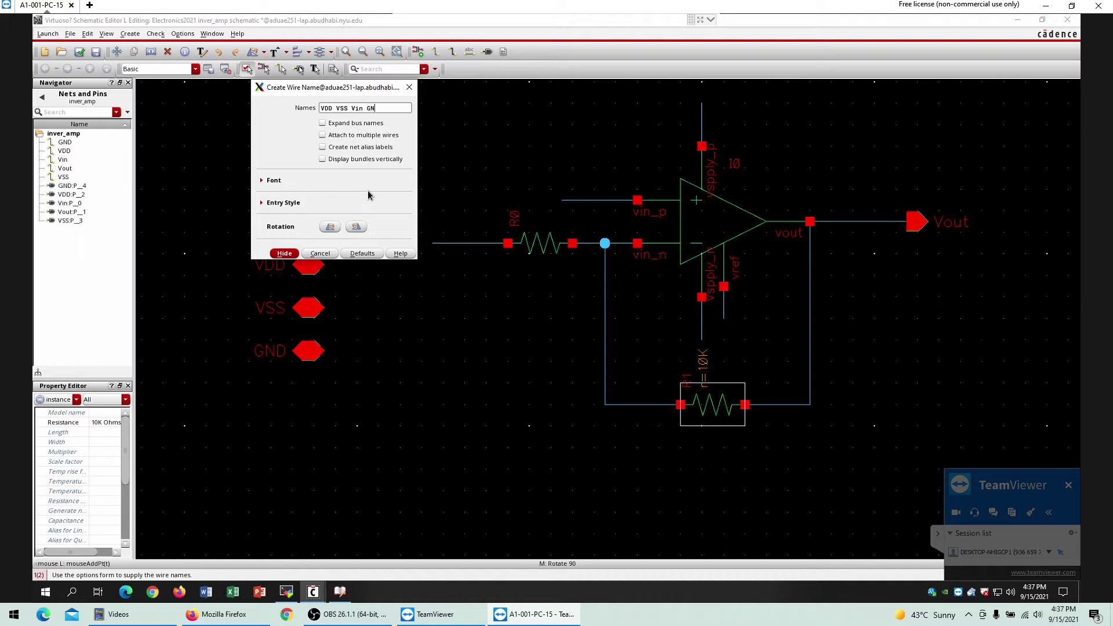
{"action": "left_click", "coordinate": [291, 255]}
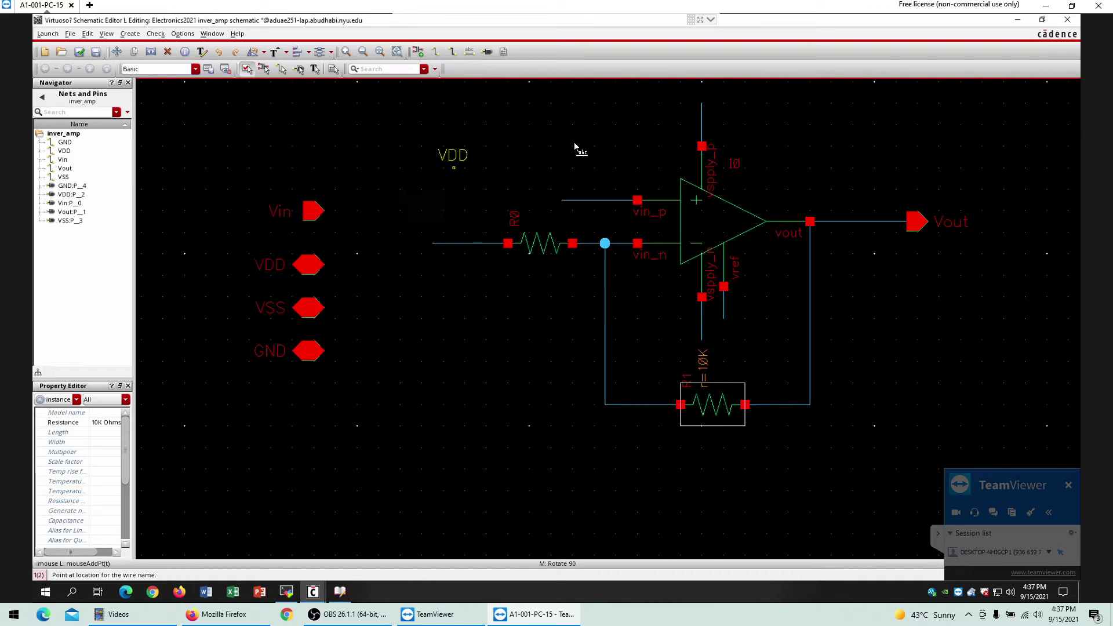
{"action": "middle_click", "coordinate": [698, 119]}
{"action": "left_click", "coordinate": [702, 116]}
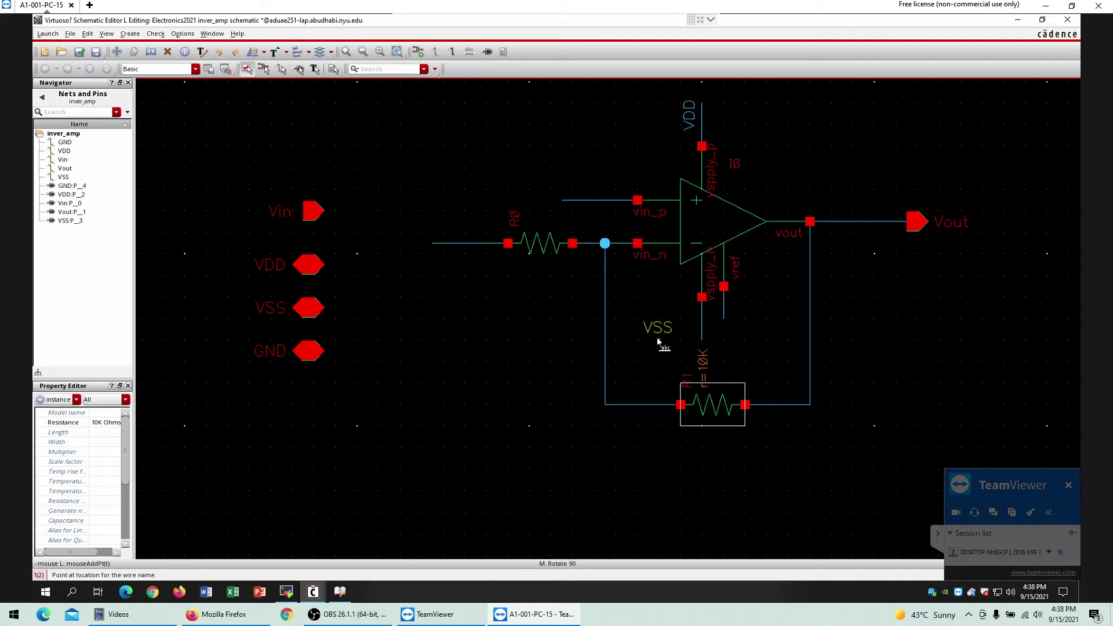
{"action": "middle_click", "coordinate": [702, 341]}
{"action": "left_click", "coordinate": [700, 331]}
{"action": "left_click", "coordinate": [440, 241]}
{"action": "left_click", "coordinate": [724, 318]}
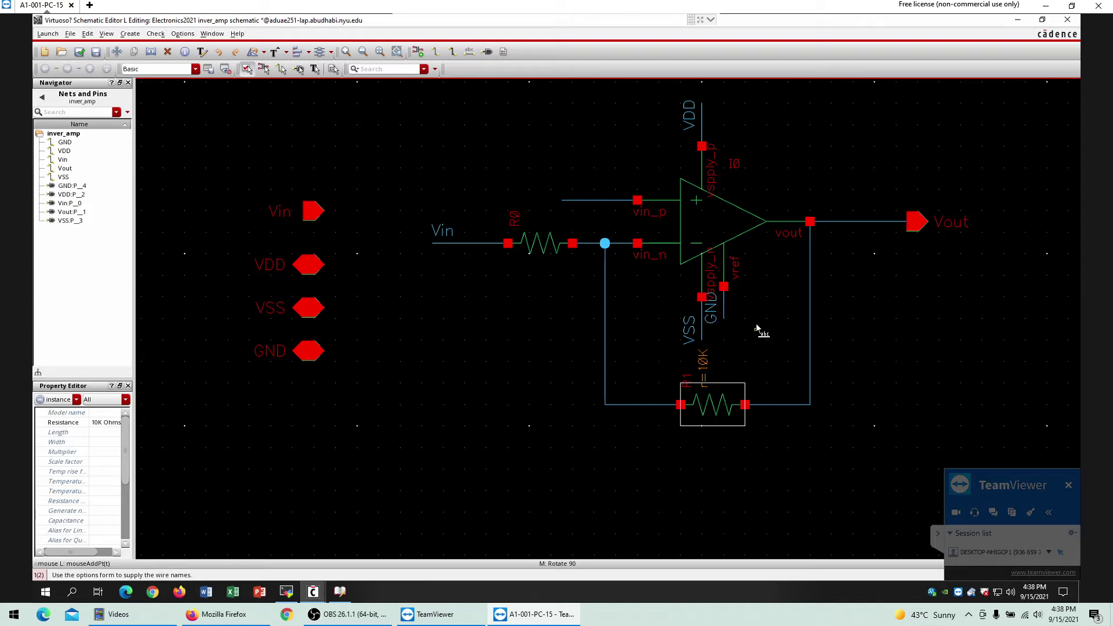
Start copying the GND-labelled vref wire, retrying after a mistaken pick of the label.
{"action": "key", "text": "Escape"}
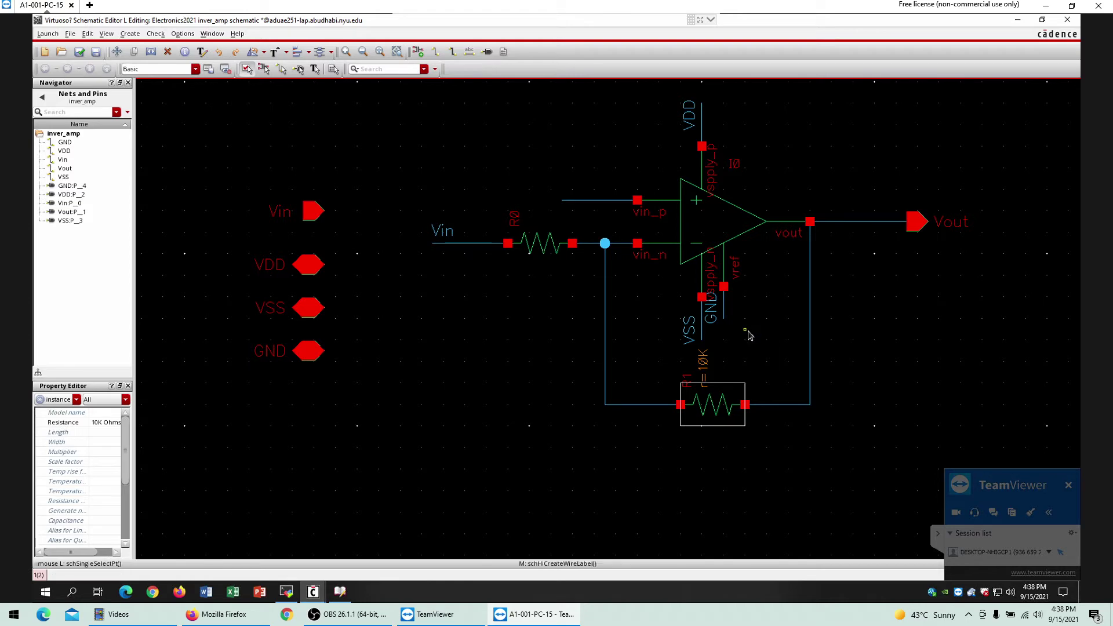
{"action": "left_click", "coordinate": [779, 343]}
{"action": "key", "text": "c"}
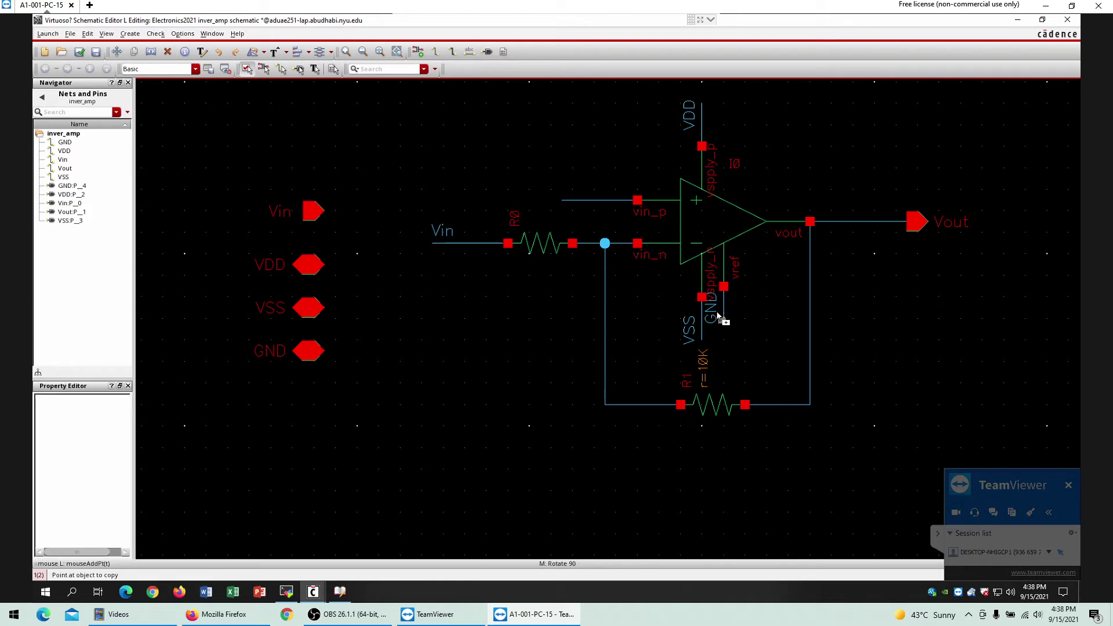
{"action": "left_click", "coordinate": [714, 314]}
{"action": "key", "text": "Escape"}
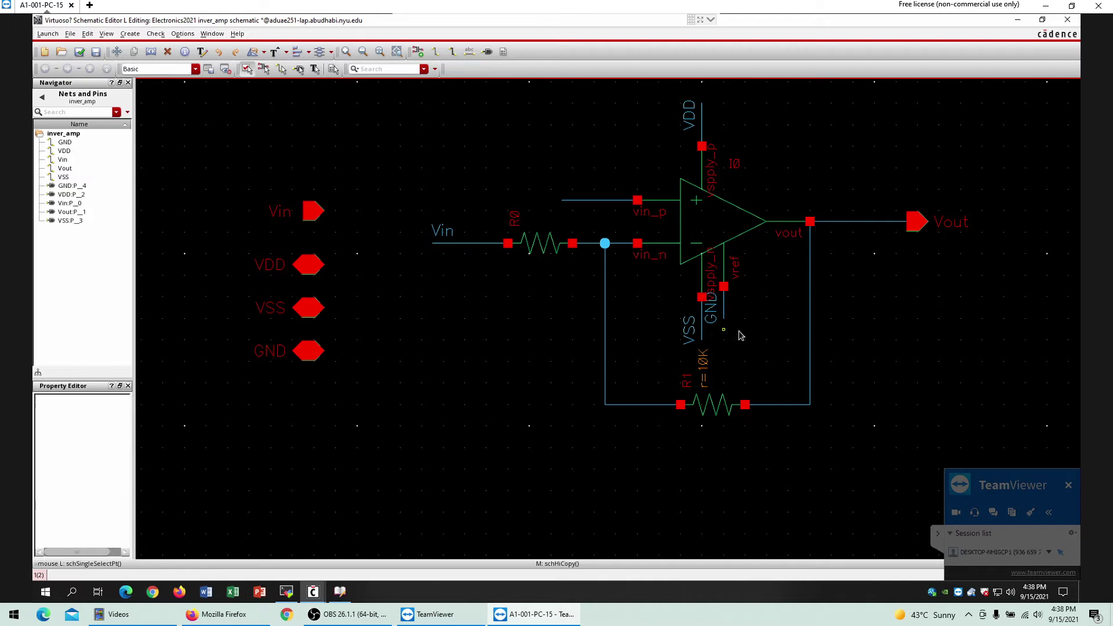
{"action": "key", "text": "c"}
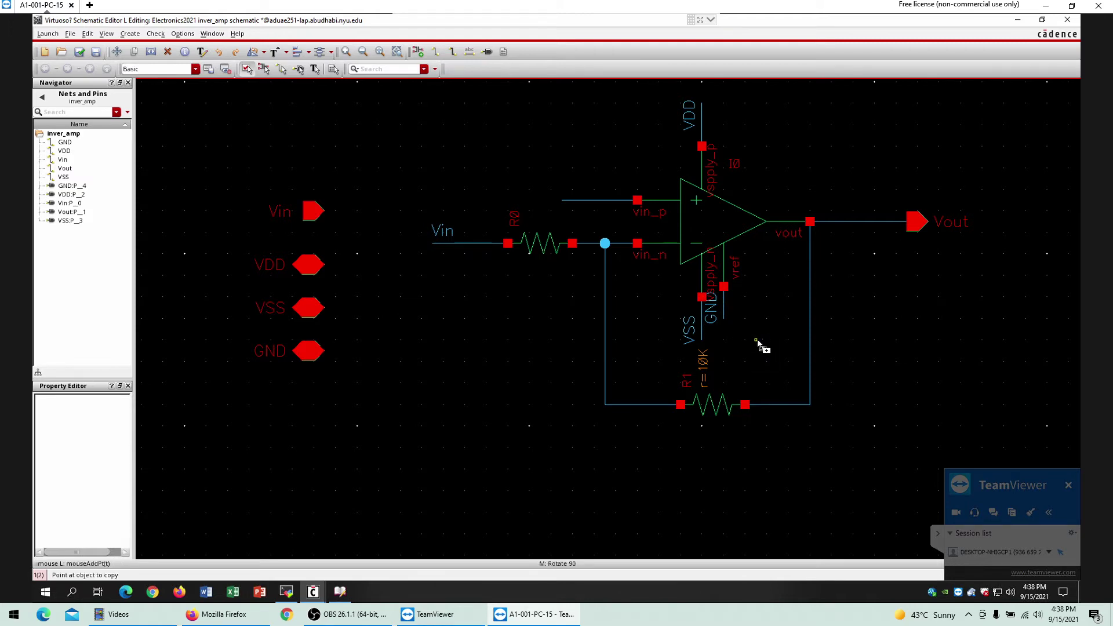
{"action": "left_click", "coordinate": [725, 313]}
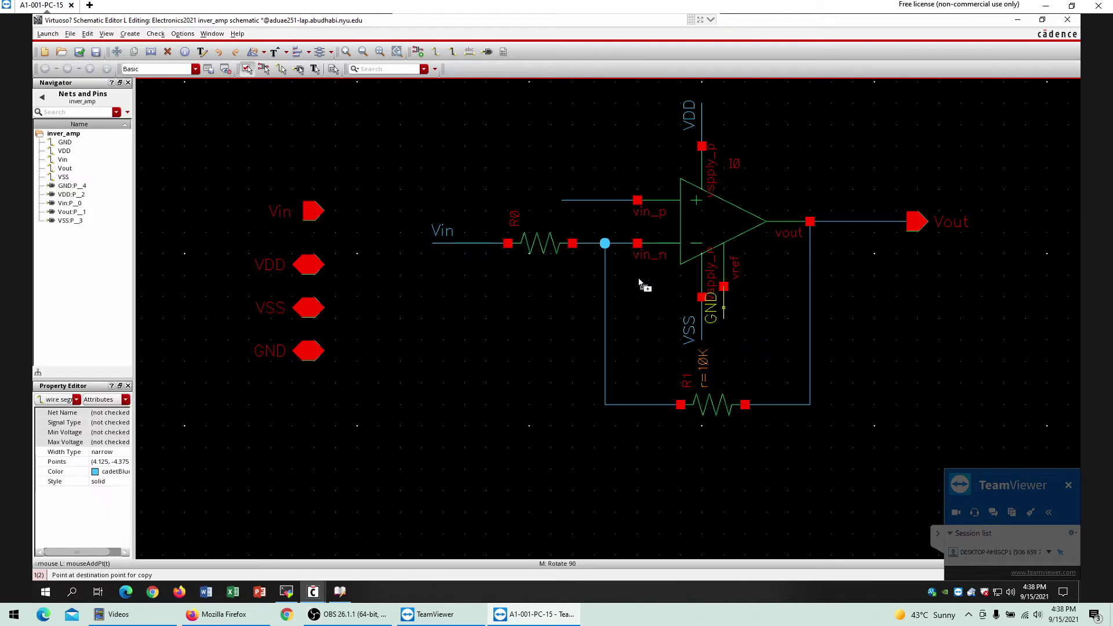
Turn the copied GND wire horizontal, attach it to vin_p, and check and save the schematic.
{"action": "middle_click", "coordinate": [554, 202]}
{"action": "middle_click", "coordinate": [555, 201]}
{"action": "middle_click", "coordinate": [557, 200]}
{"action": "left_click", "coordinate": [560, 203]}
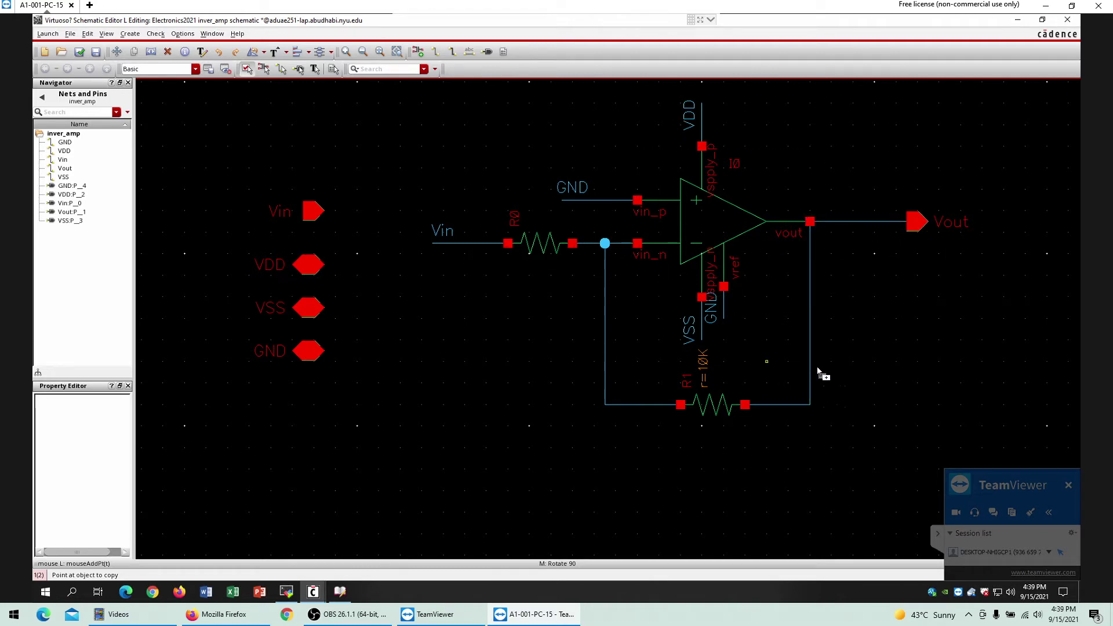
{"action": "left_click", "coordinate": [80, 53]}
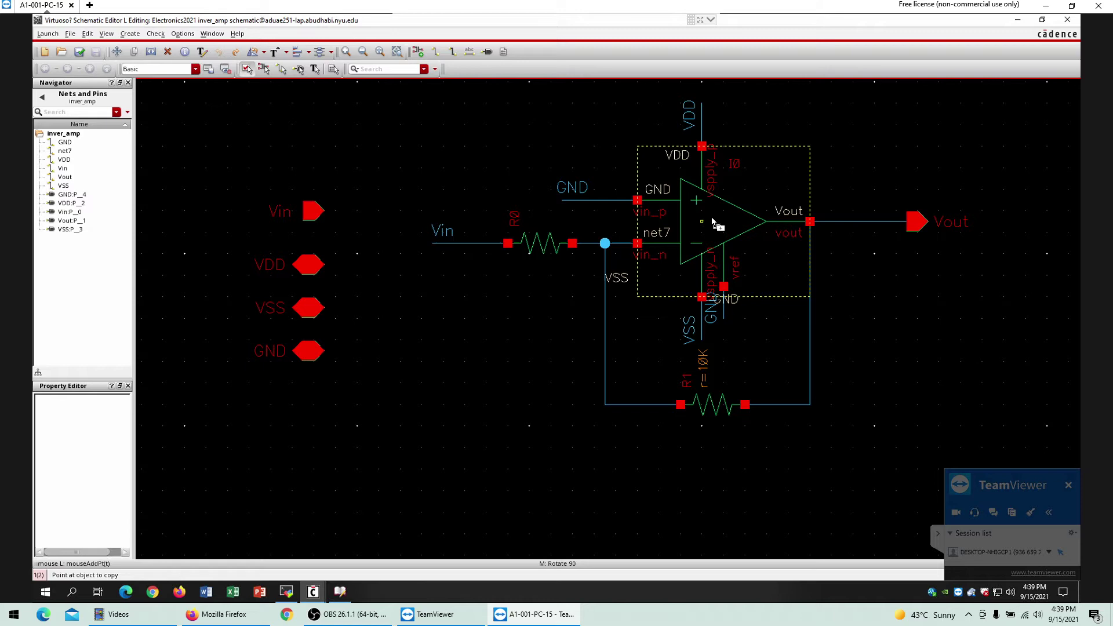
Open op-amp I0's properties and set its gain to 1e6.
{"action": "key", "text": "Escape"}
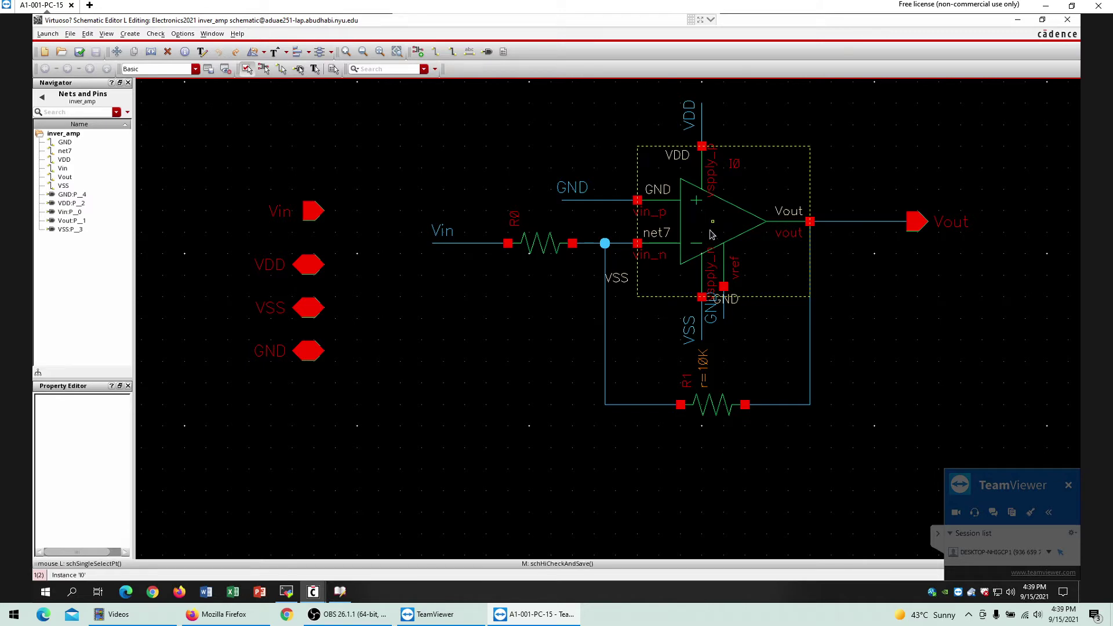
{"action": "left_click", "coordinate": [710, 232]}
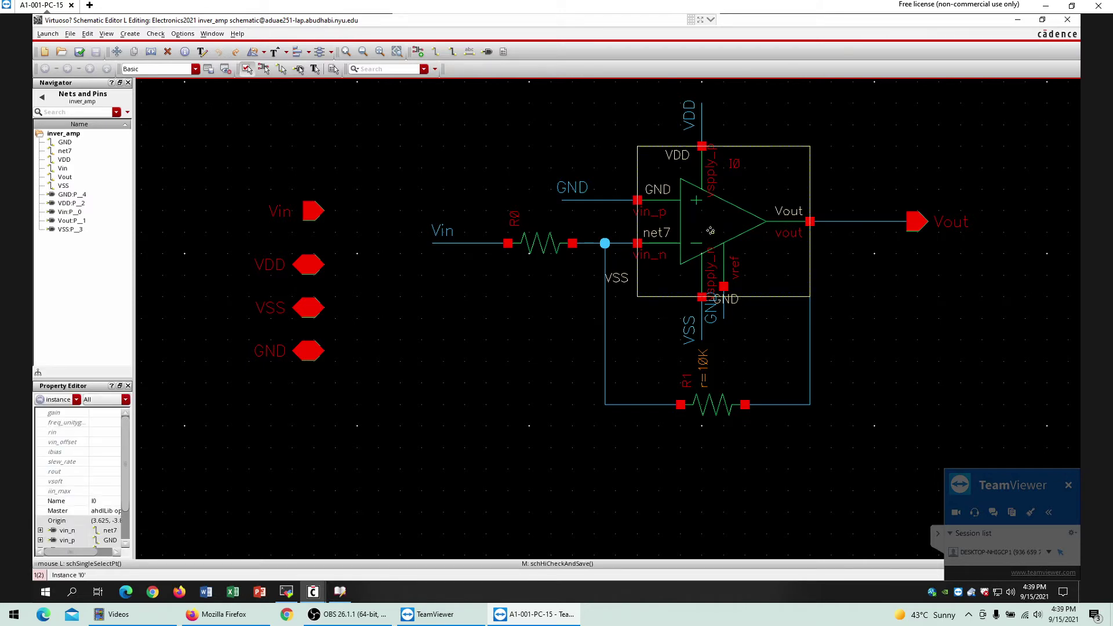
{"action": "key", "text": "q"}
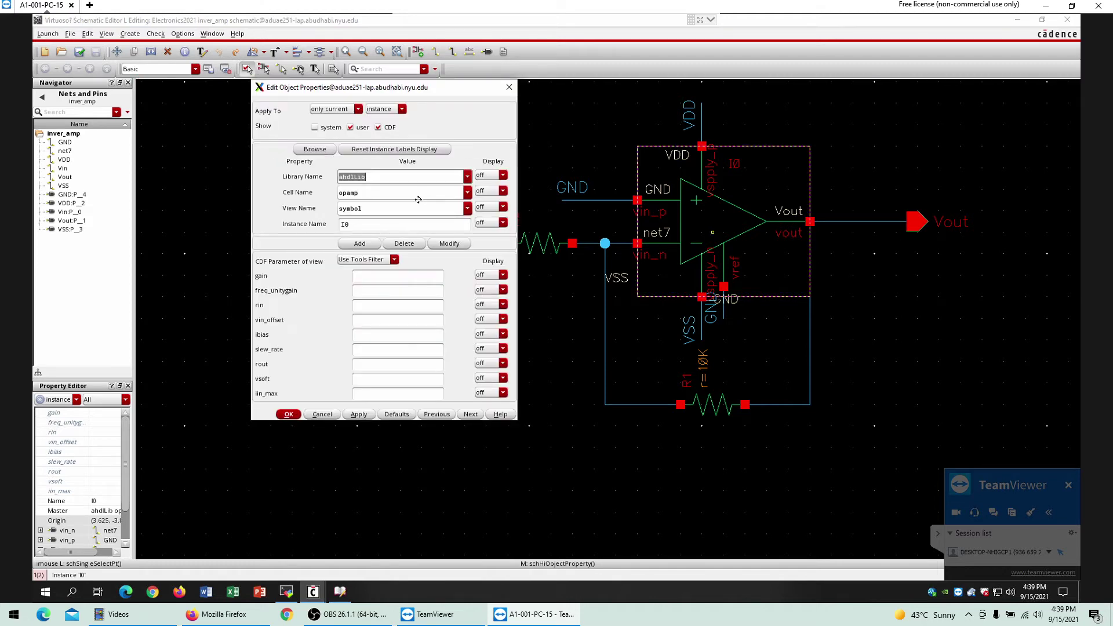
{"action": "left_click", "coordinate": [378, 274]}
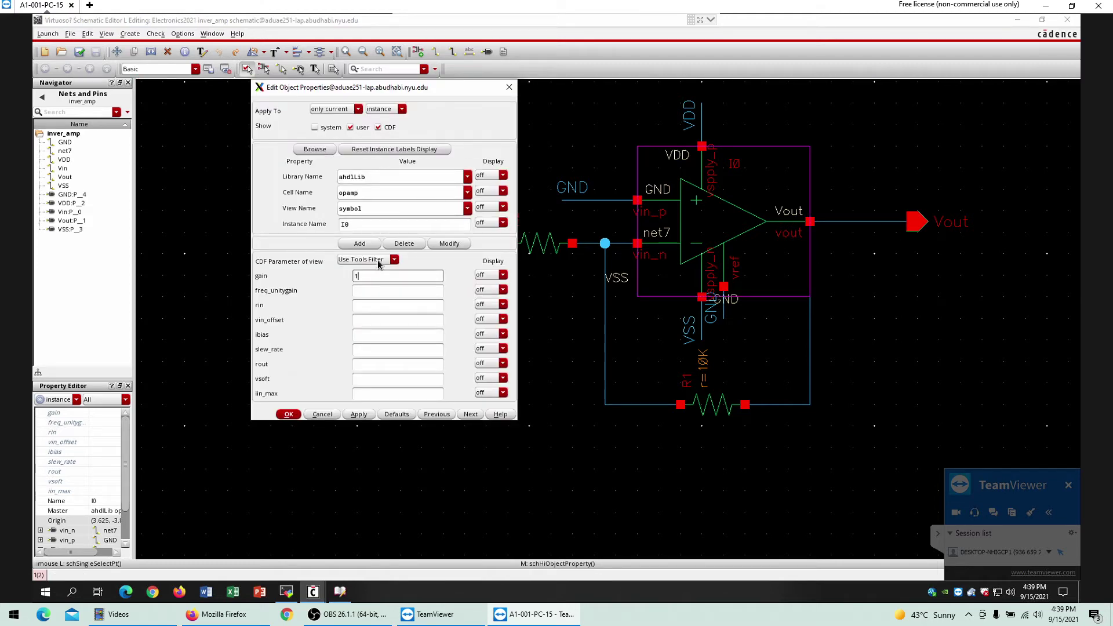
{"action": "type", "text": "1e6"}
Set freq_unitygain 1e8, rin 100G, ibias 1p and rout 1k, then check and save.
{"action": "left_click", "coordinate": [390, 290]}
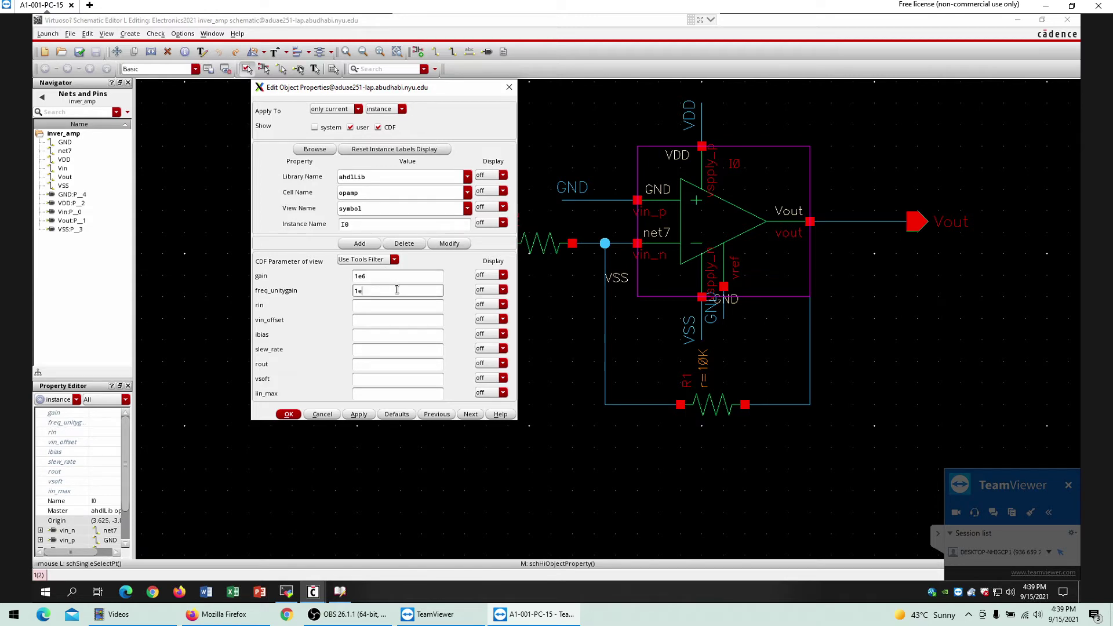
{"action": "left_click", "coordinate": [379, 308]}
{"action": "key", "text": "BackSpace"}
{"action": "type", "text": "G"}
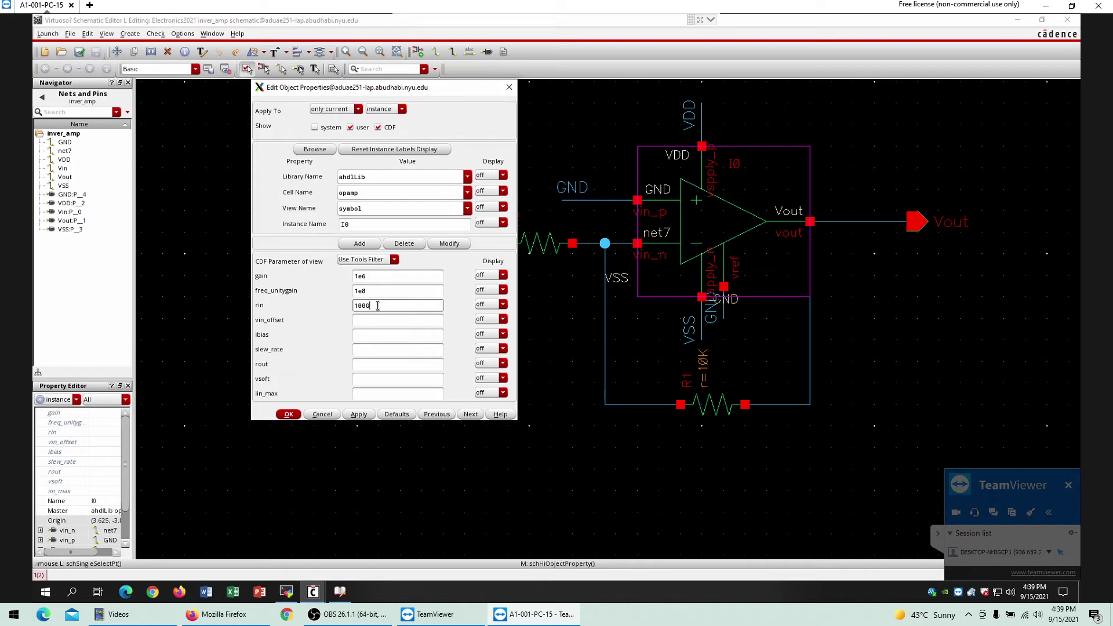
{"action": "left_click", "coordinate": [378, 336]}
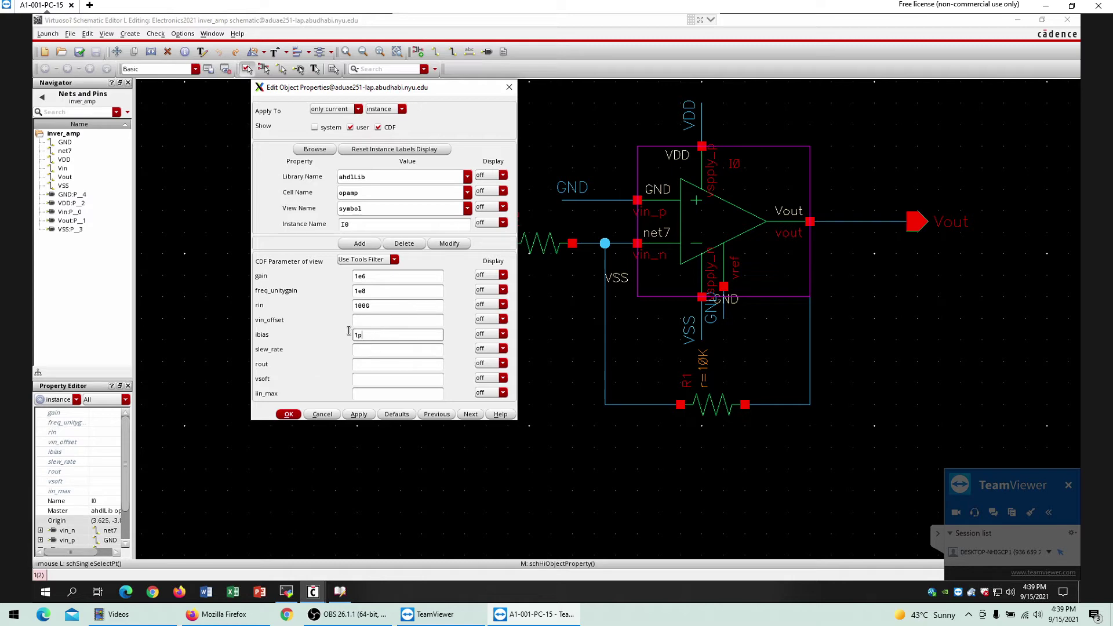
{"action": "left_click", "coordinate": [362, 365]}
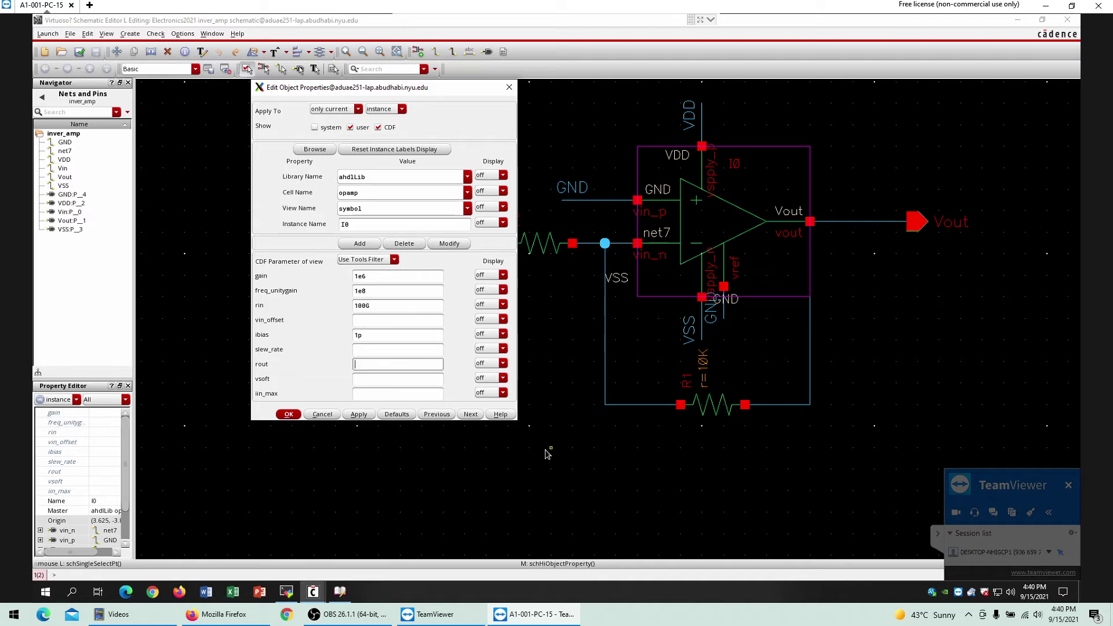
{"action": "key", "text": "Return"}
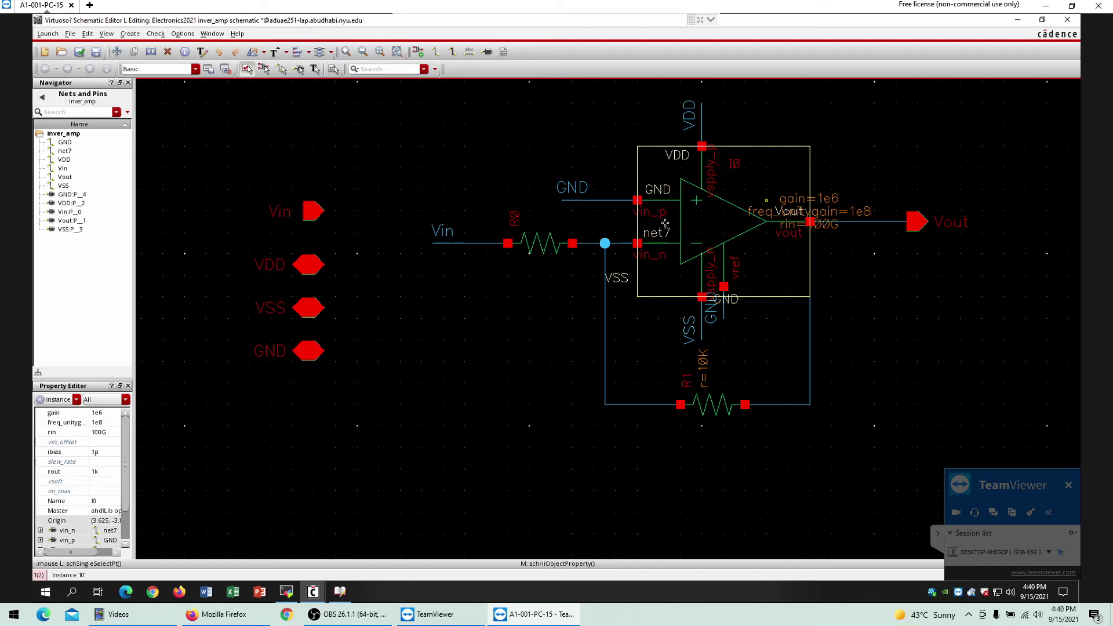
{"action": "left_click", "coordinate": [80, 51]}
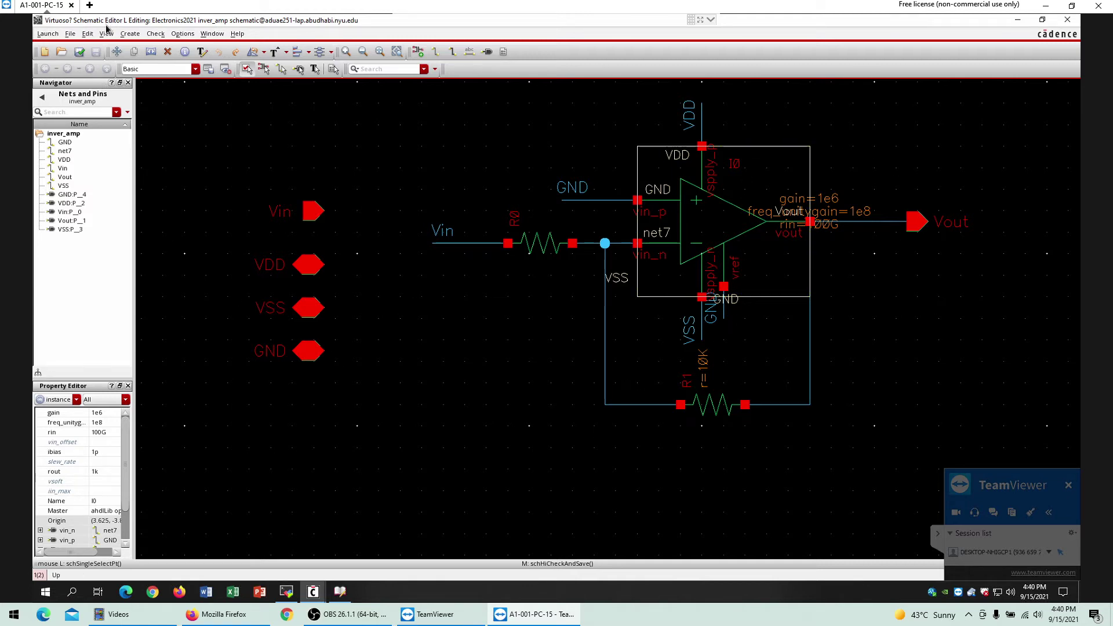
Generate a symbol from the schematic with VDD as top pin and VSS, GND as bottom pins.
{"action": "left_click", "coordinate": [130, 35]}
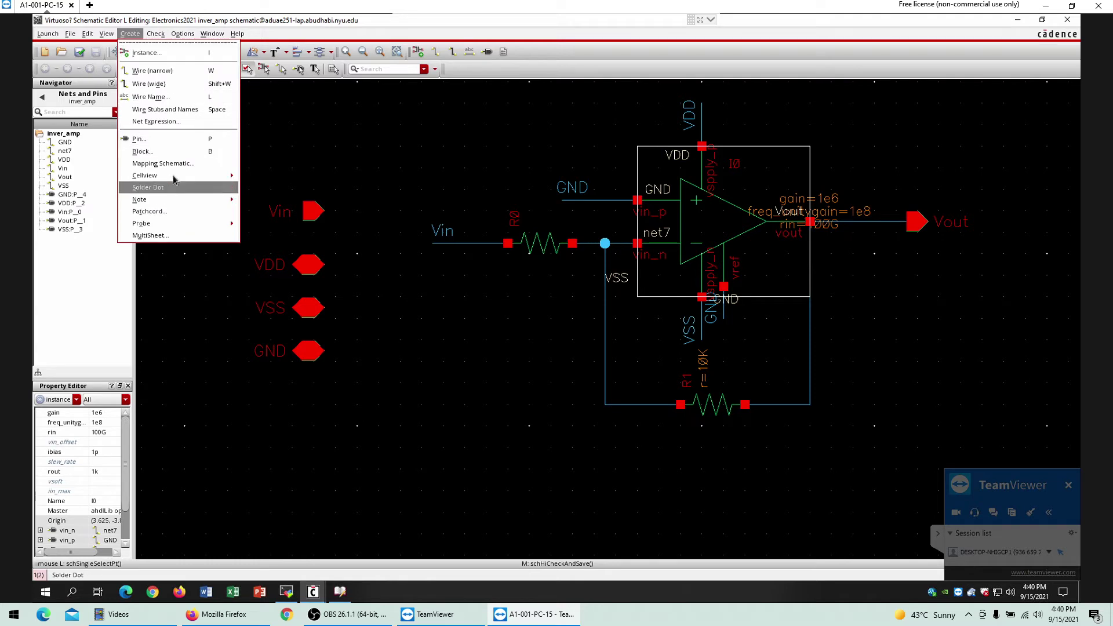
{"action": "mouse_move", "coordinate": [173, 175]}
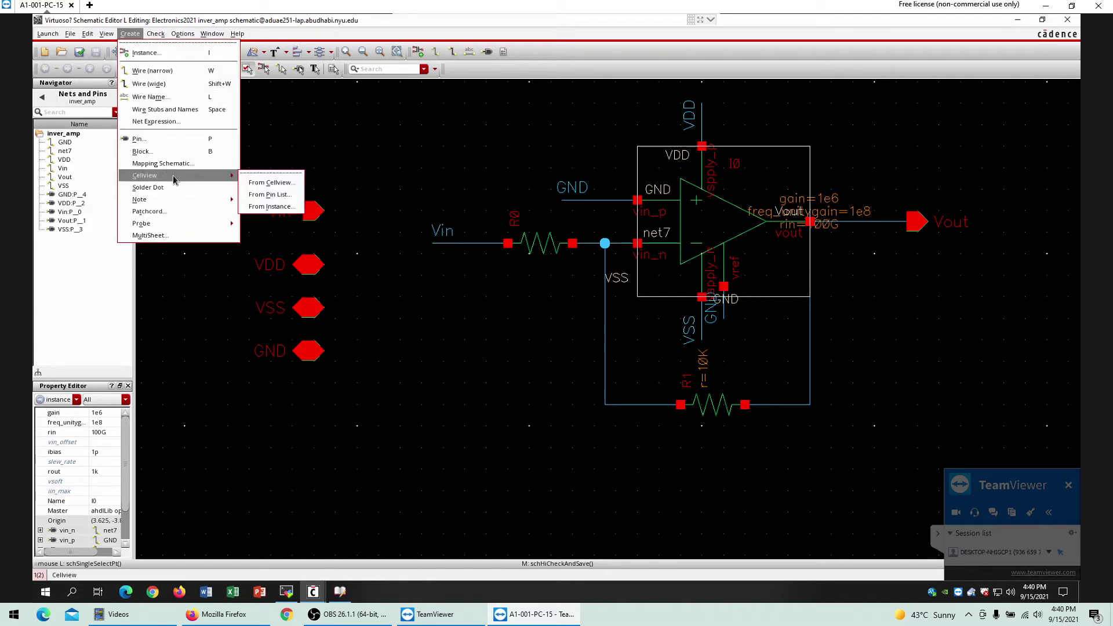
{"action": "left_click", "coordinate": [254, 183]}
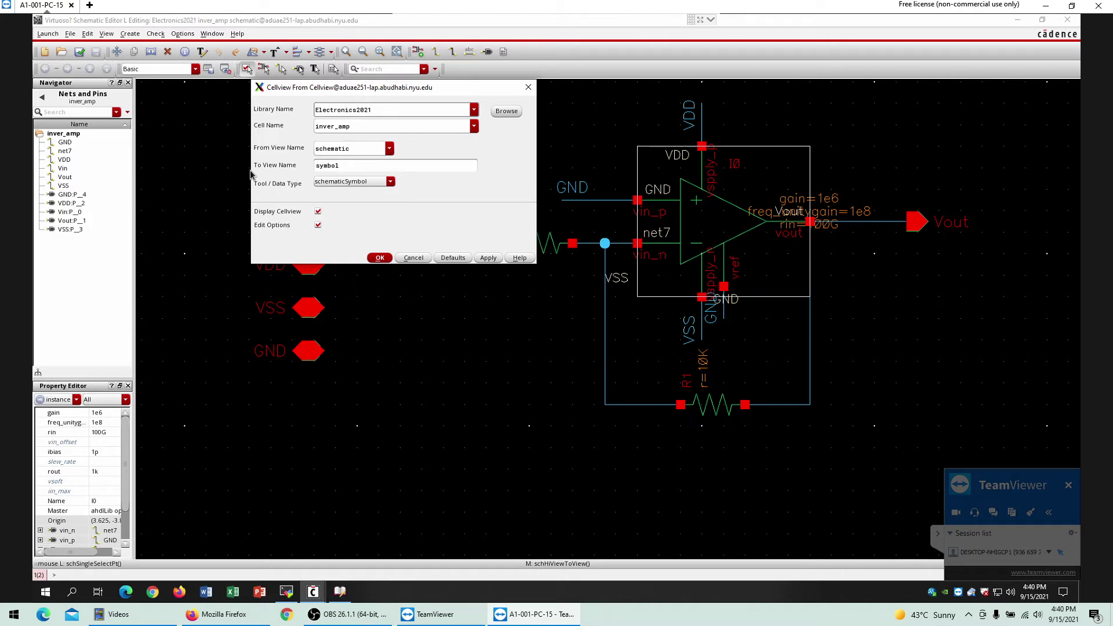
{"action": "left_click", "coordinate": [378, 258]}
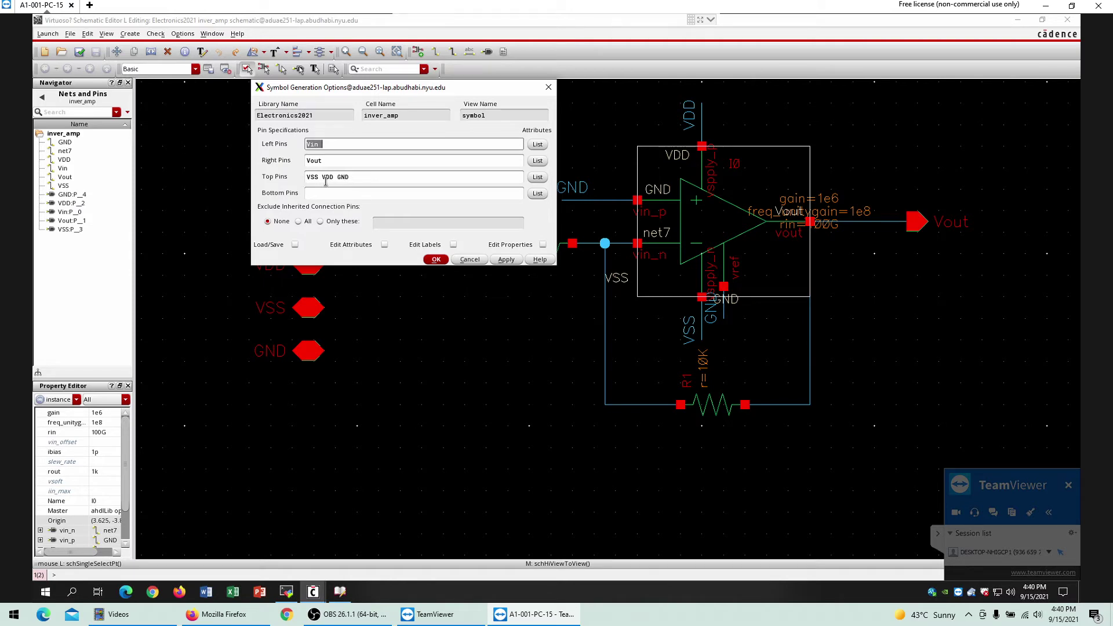
{"action": "left_click_drag", "start_coordinate": [350, 177], "coordinate": [296, 178]}
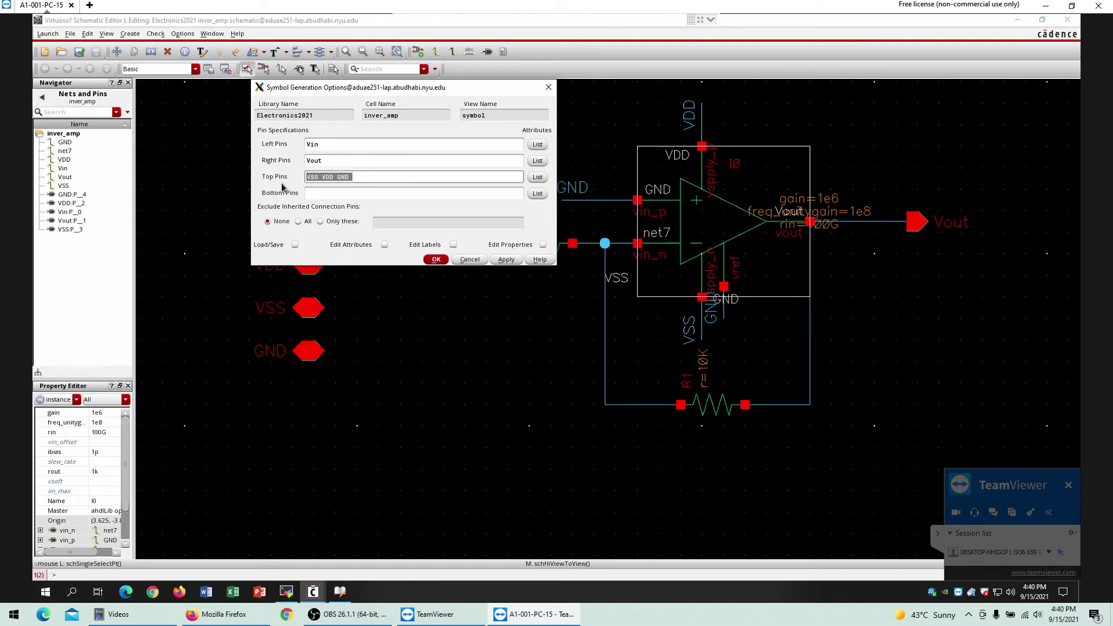
{"action": "type", "text": "VDD"}
{"action": "left_click", "coordinate": [326, 193]}
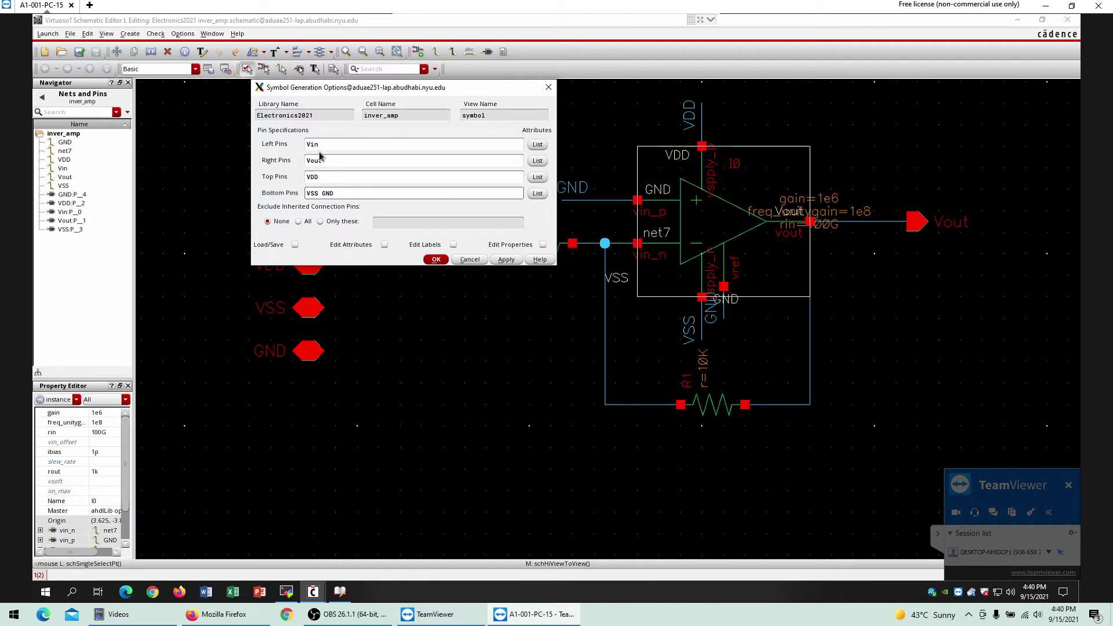
{"action": "left_click", "coordinate": [436, 260]}
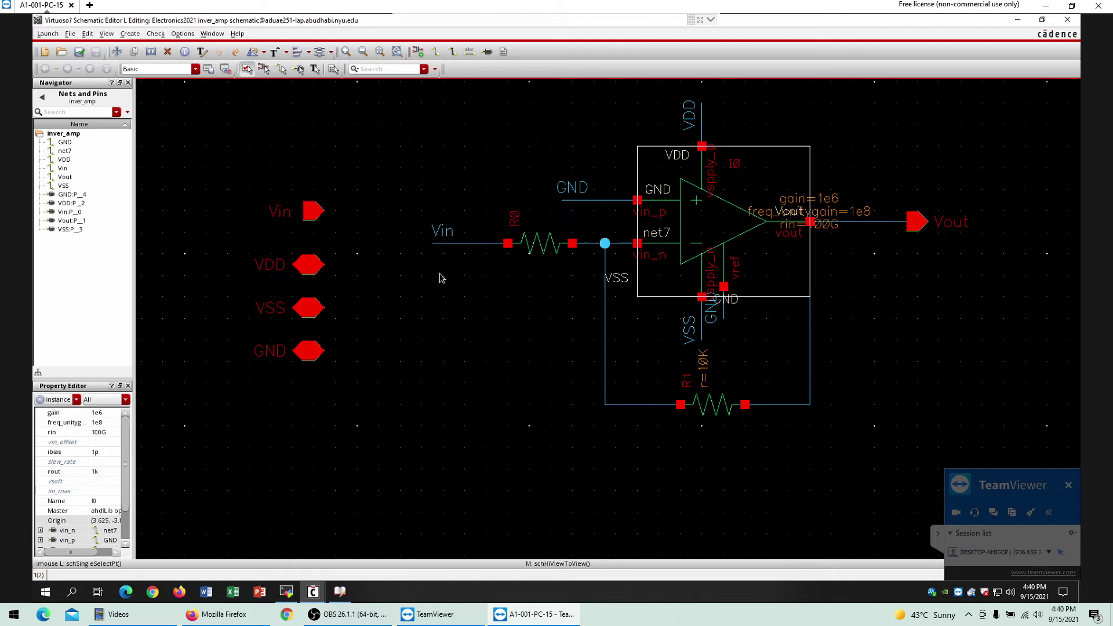
Maximize the Symbol Editor and fit the generated inver_amp symbol to the view.
{"action": "left_click", "coordinate": [553, 118]}
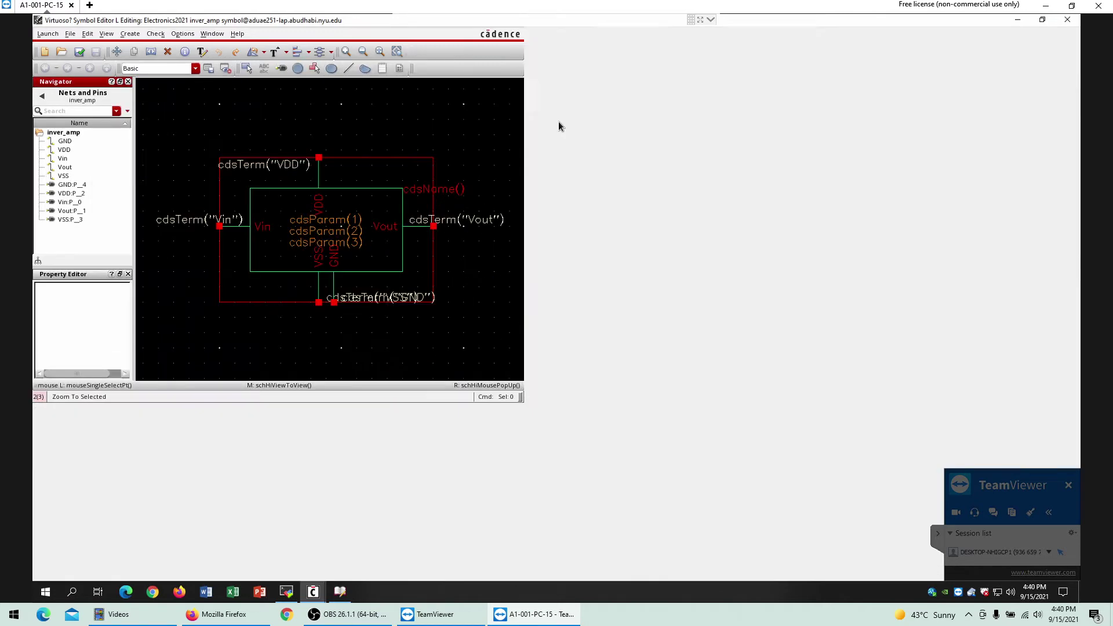
{"action": "key", "text": "f"}
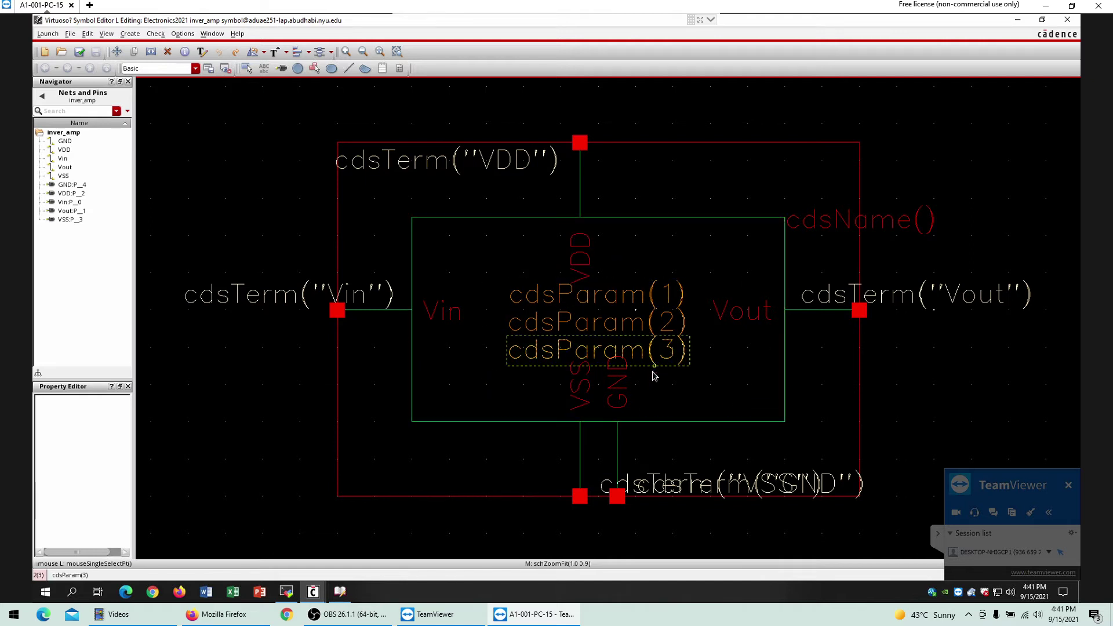
{"action": "left_click", "coordinate": [475, 363]}
{"action": "key", "text": "l"}
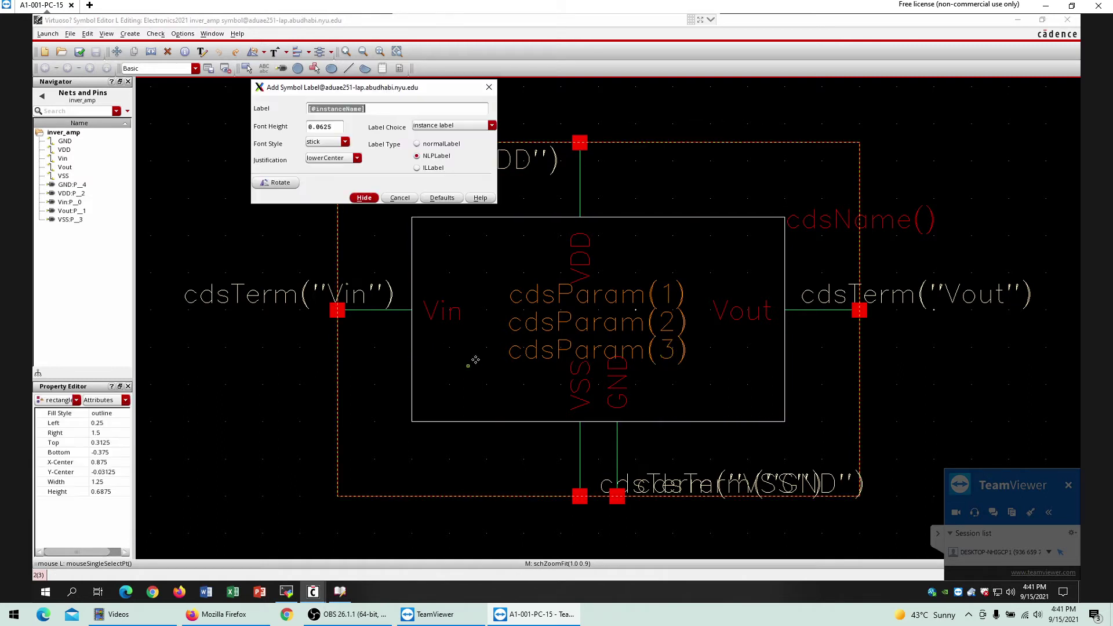
{"action": "left_click", "coordinate": [446, 129]}
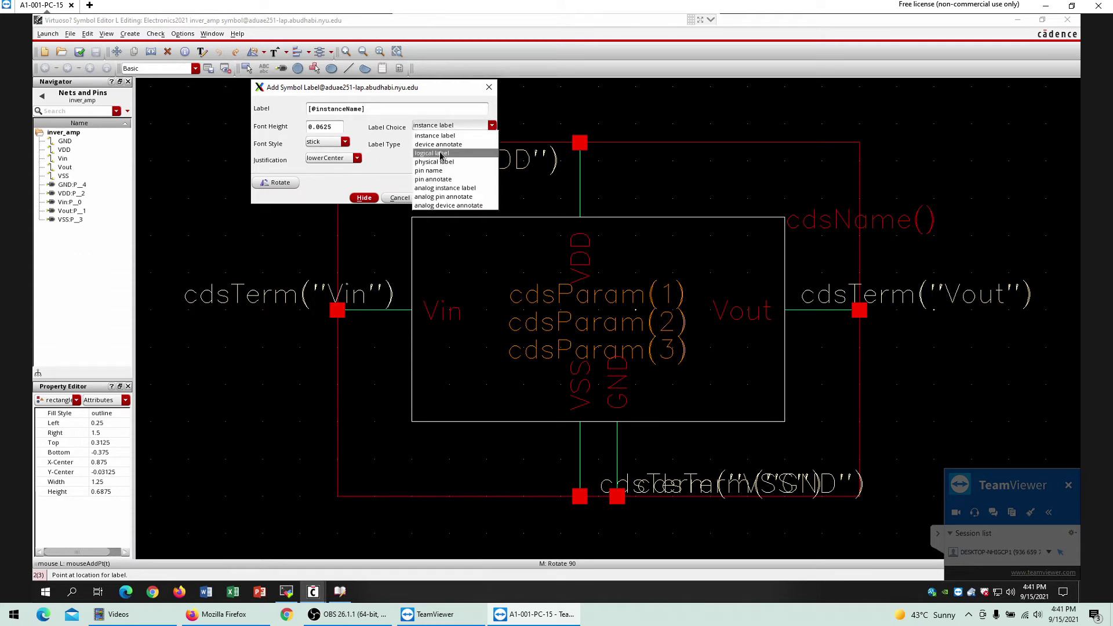
{"action": "left_click", "coordinate": [451, 155]}
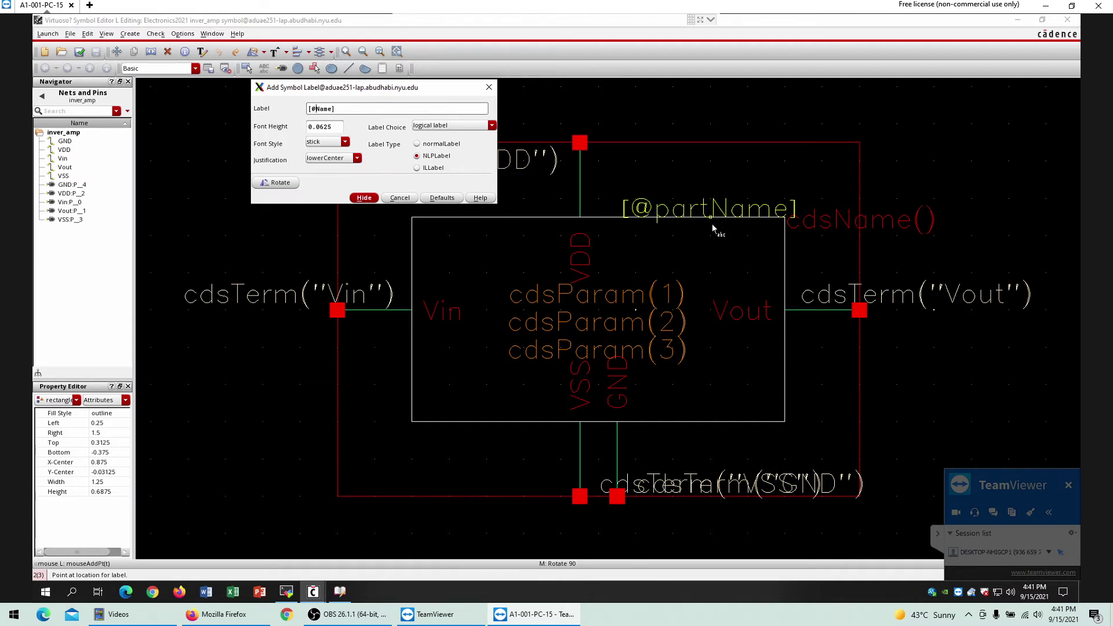
{"action": "type", "text": "cell"}
{"action": "left_click", "coordinate": [369, 199]}
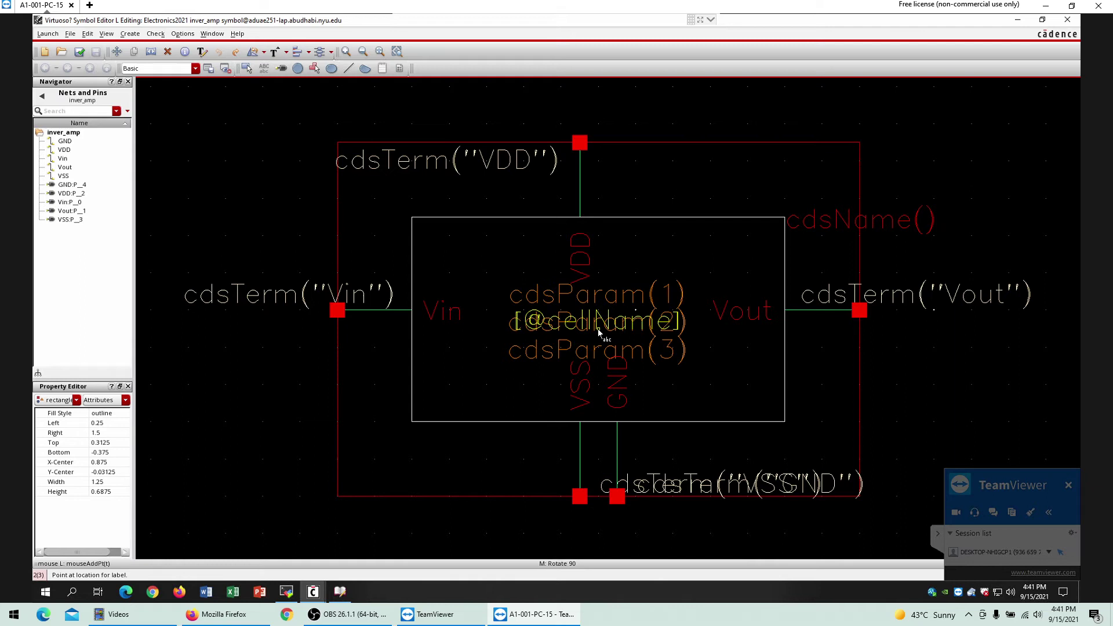
{"action": "left_click", "coordinate": [597, 329]}
{"action": "key", "text": "Escape"}
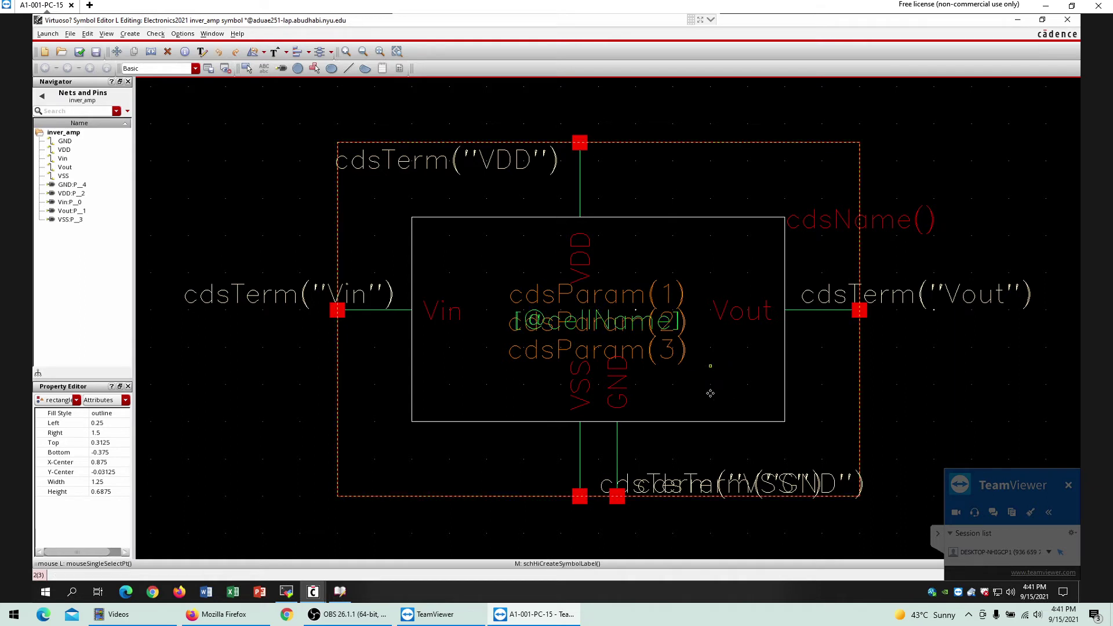
Delete the red symbol boundary and the green rectangle body.
{"action": "left_click", "coordinate": [667, 341]}
{"action": "left_click", "coordinate": [458, 197]}
{"action": "left_click", "coordinate": [381, 530]}
{"action": "key", "text": "Delete"}
{"action": "left_click", "coordinate": [386, 497]}
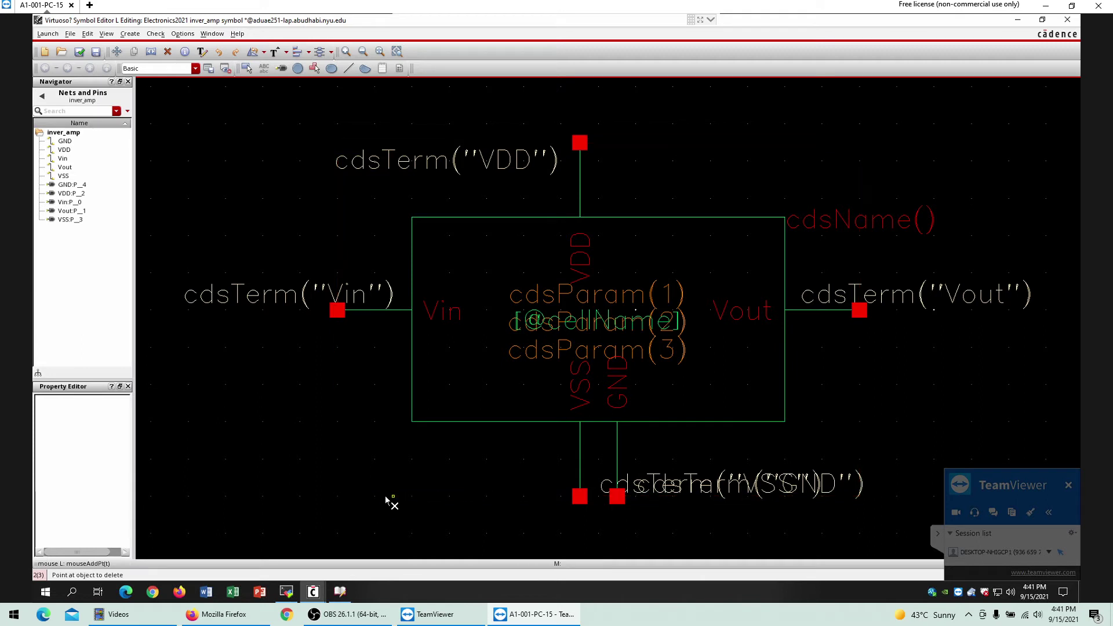
{"action": "left_click", "coordinate": [440, 425]}
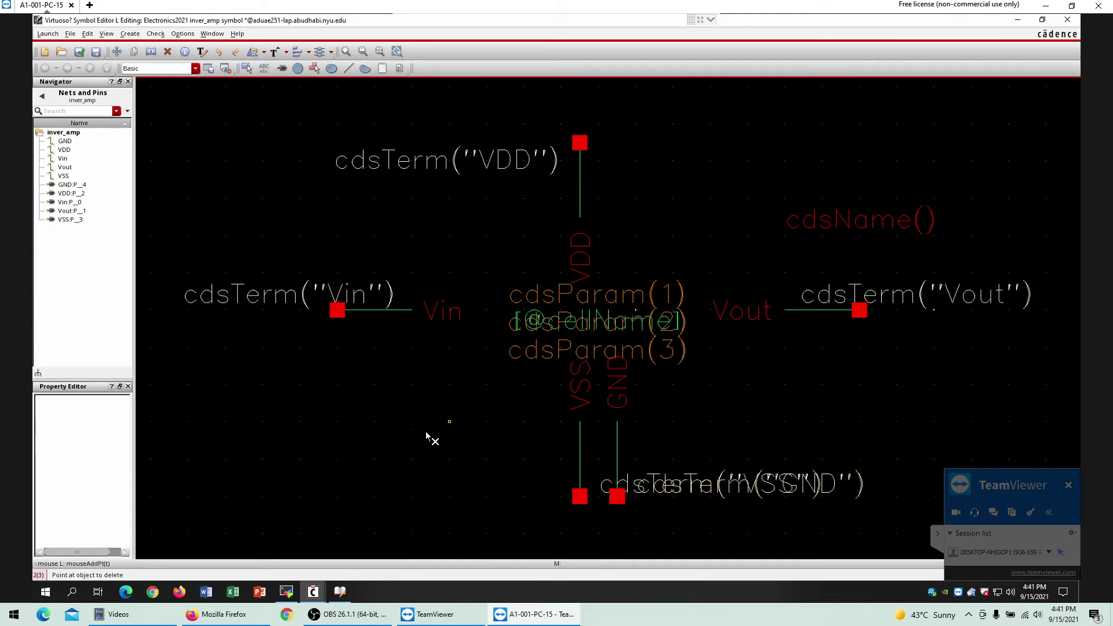
Draw a triangle outline with lines, starting and ending at the Vout pin.
{"action": "left_click", "coordinate": [129, 34]}
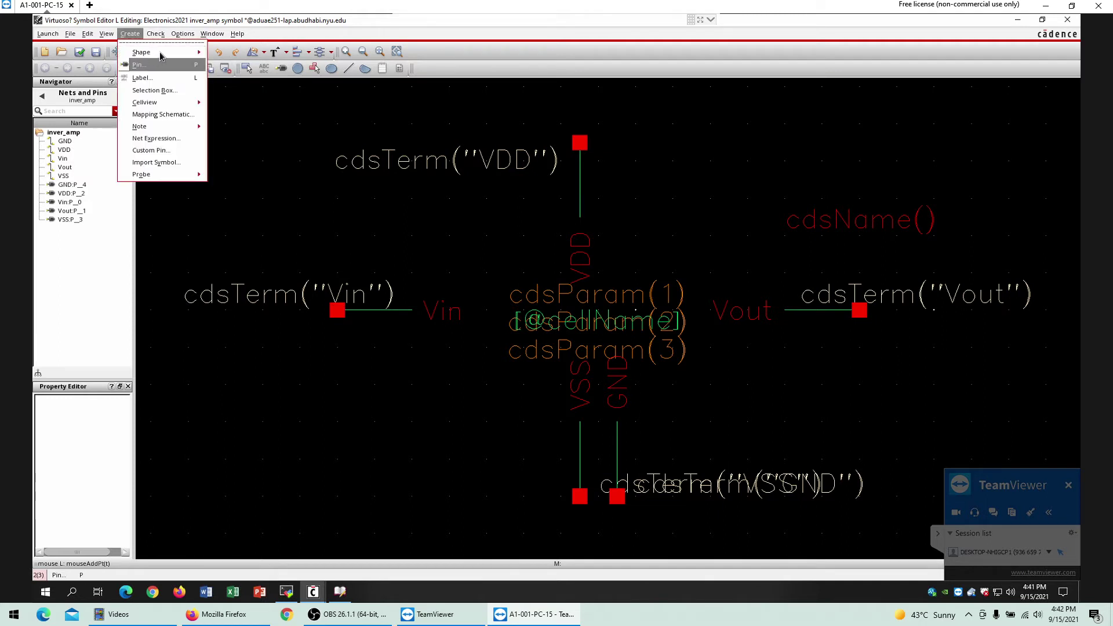
{"action": "mouse_move", "coordinate": [160, 55]}
{"action": "left_click", "coordinate": [225, 60]}
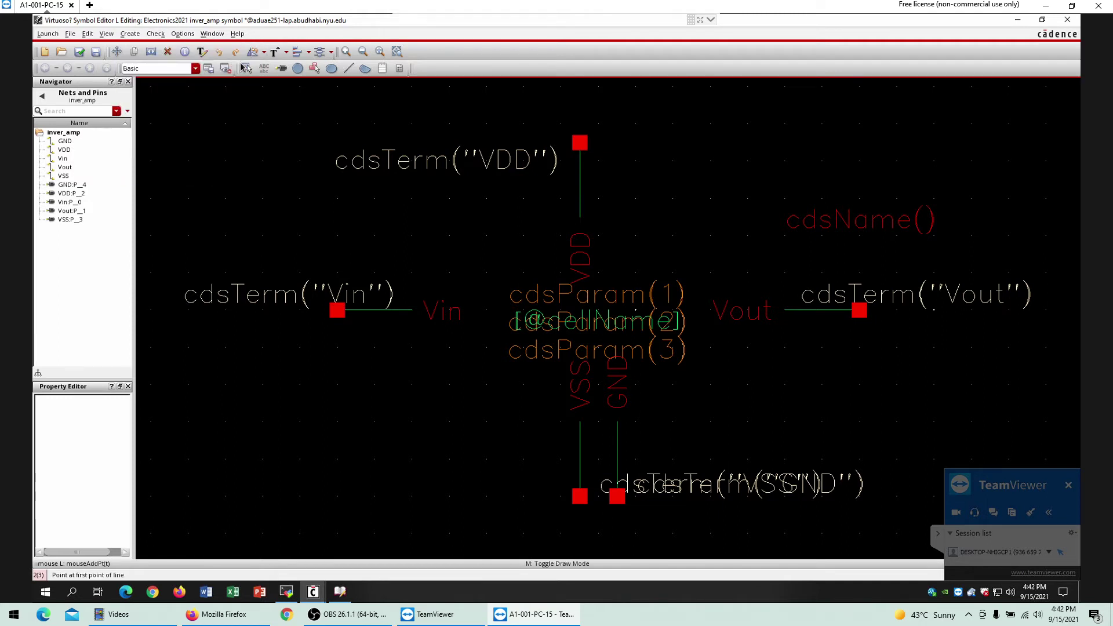
{"action": "left_click", "coordinate": [784, 312]}
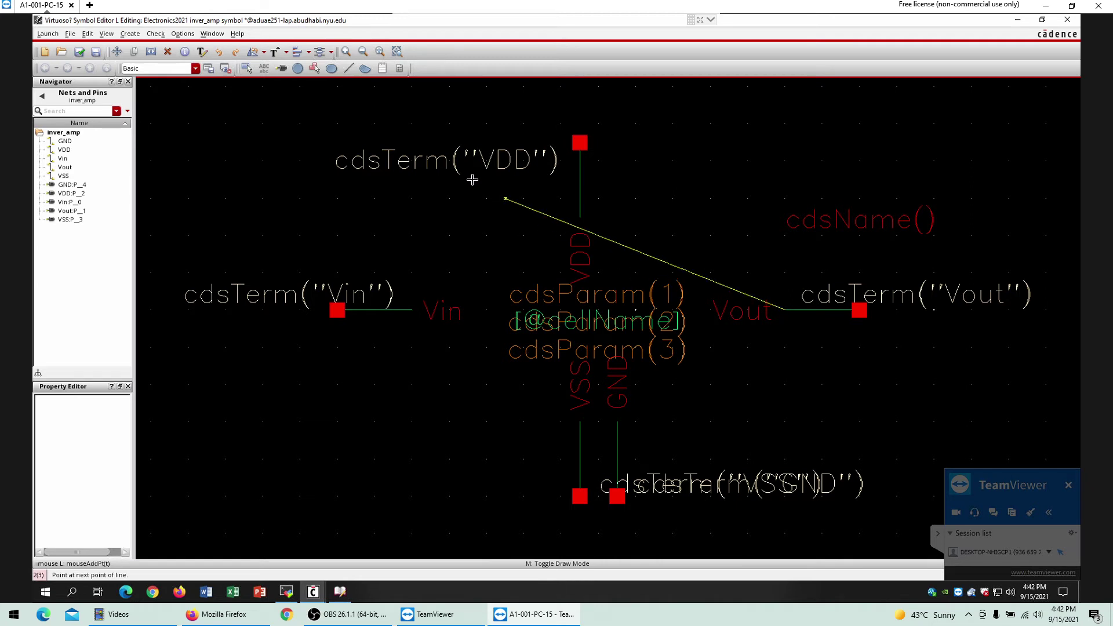
{"action": "left_click", "coordinate": [406, 152]}
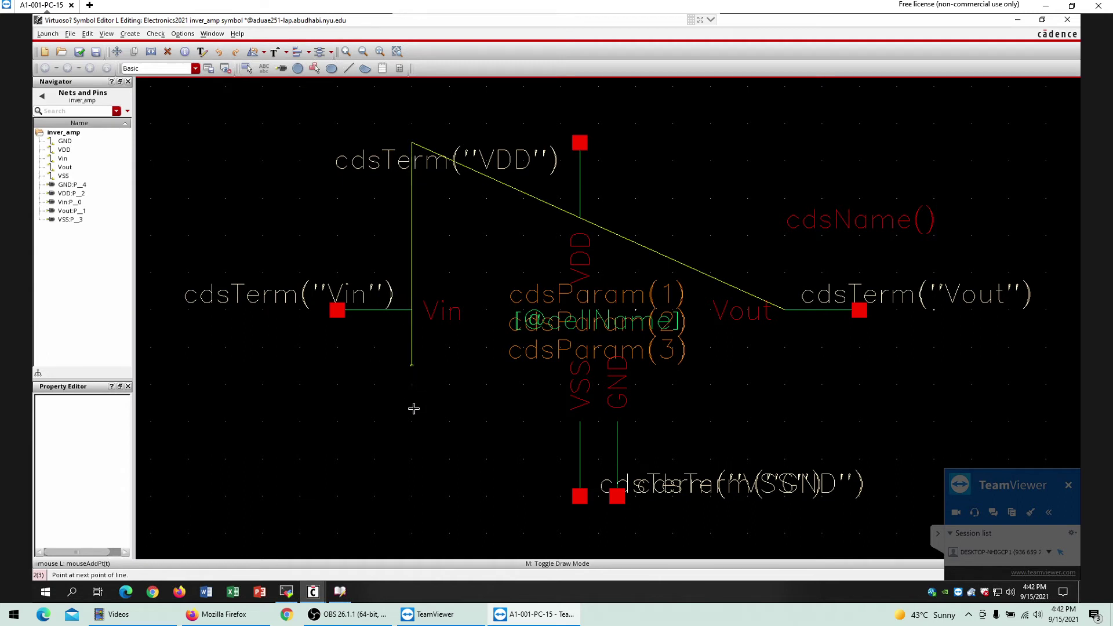
{"action": "left_click", "coordinate": [411, 475]}
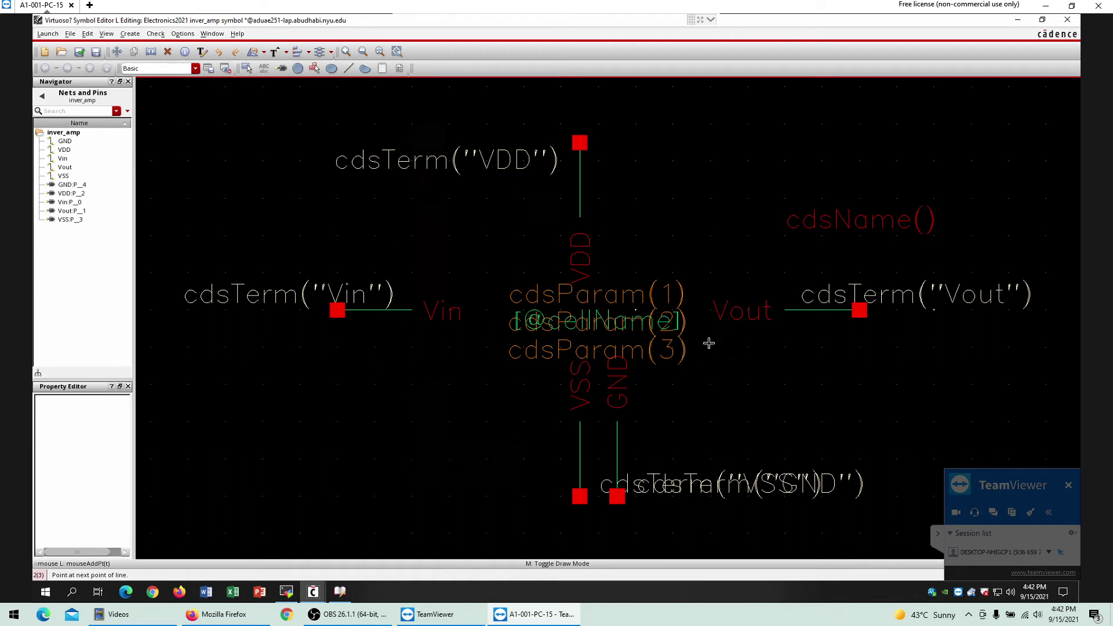
{"action": "double_click", "coordinate": [783, 313]}
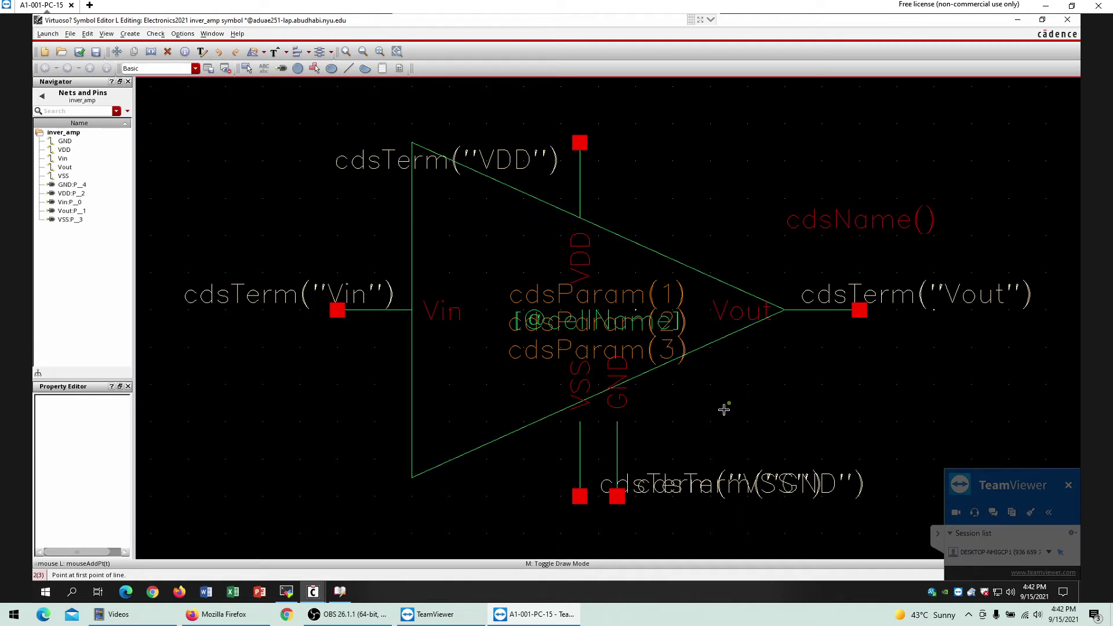
Move the VSS pin with its lead onto the triangle's lower-left side.
{"action": "left_click", "coordinate": [673, 385]}
{"action": "key", "text": "Escape"}
{"action": "left_click_drag", "start_coordinate": [580, 533], "coordinate": [581, 423]}
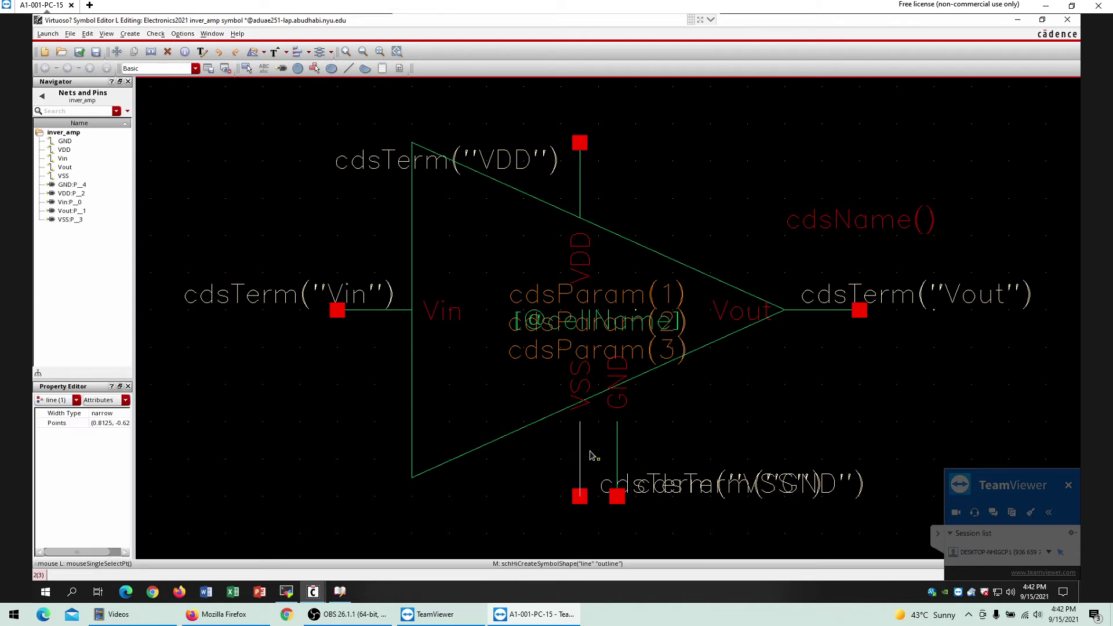
{"action": "key", "text": "m"}
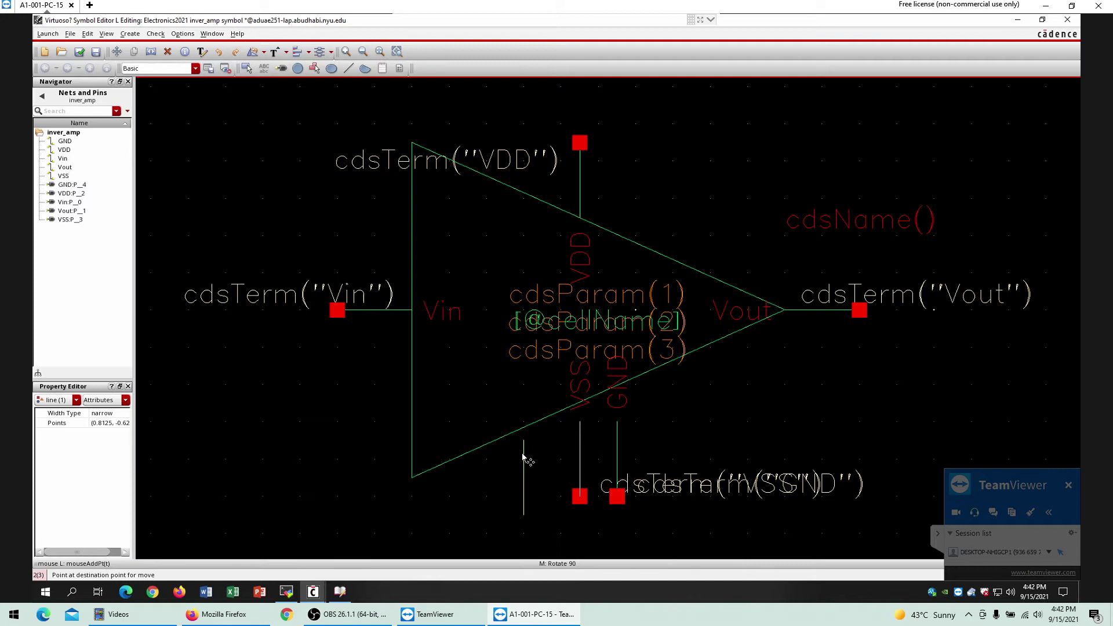
{"action": "left_click", "coordinate": [519, 450]}
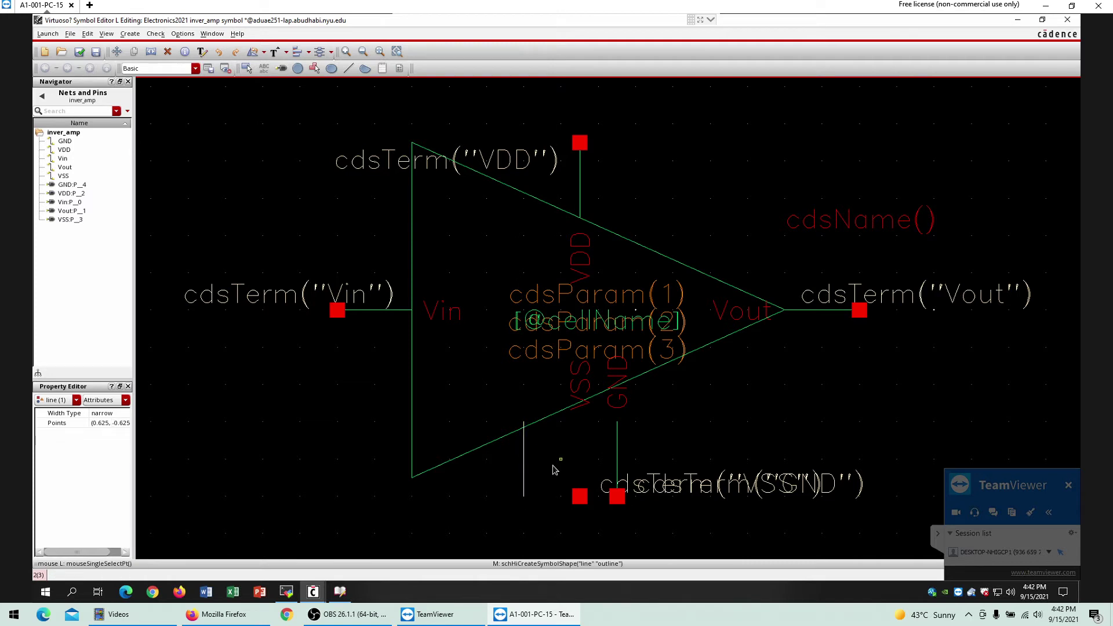
{"action": "key", "text": "u"}
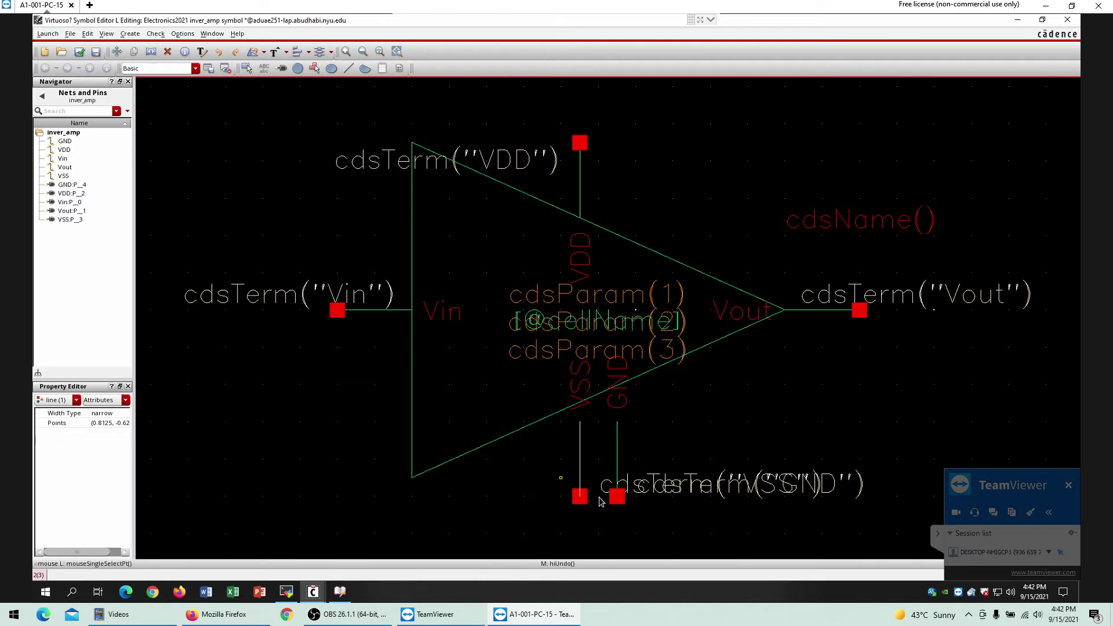
{"action": "left_click", "coordinate": [601, 532]}
{"action": "left_click_drag", "start_coordinate": [599, 534], "coordinate": [558, 360]}
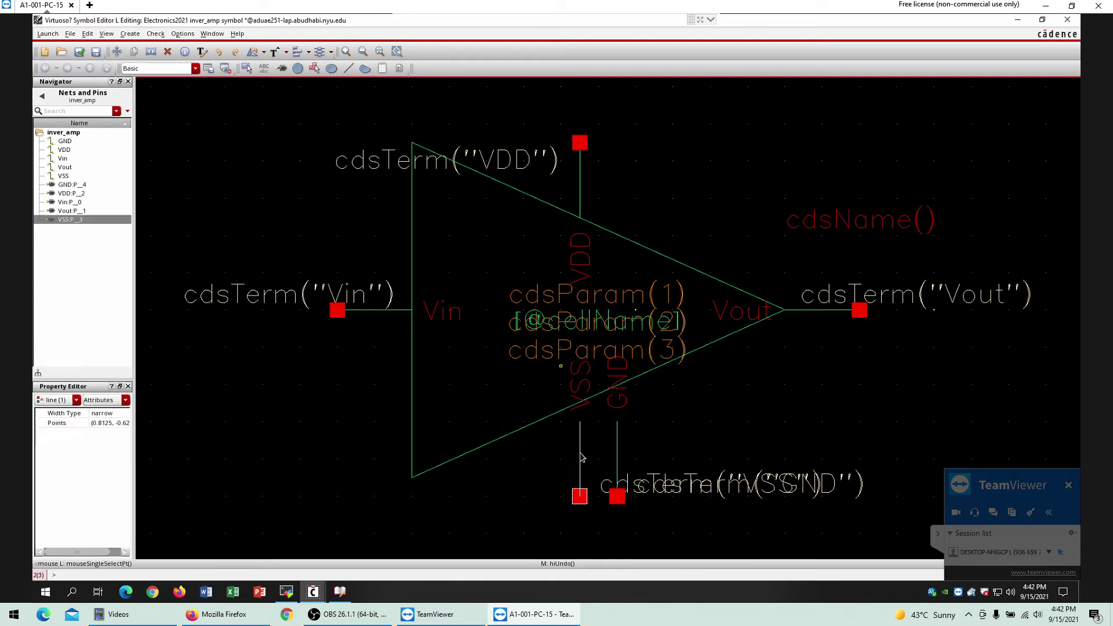
{"action": "key", "text": "m"}
{"action": "left_click", "coordinate": [558, 473]}
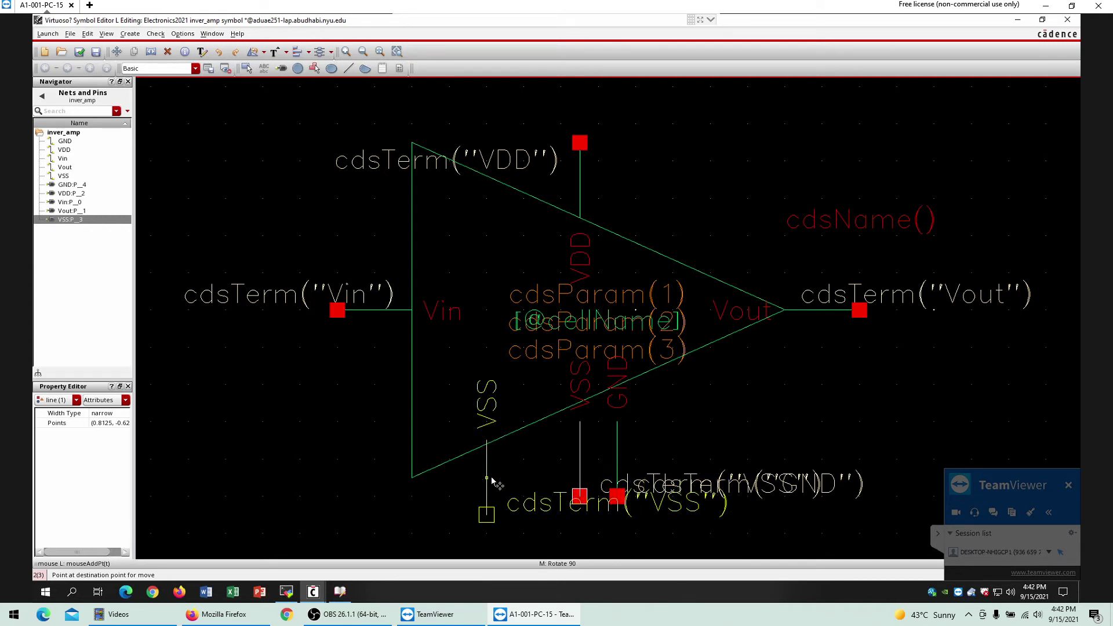
{"action": "left_click", "coordinate": [492, 480]}
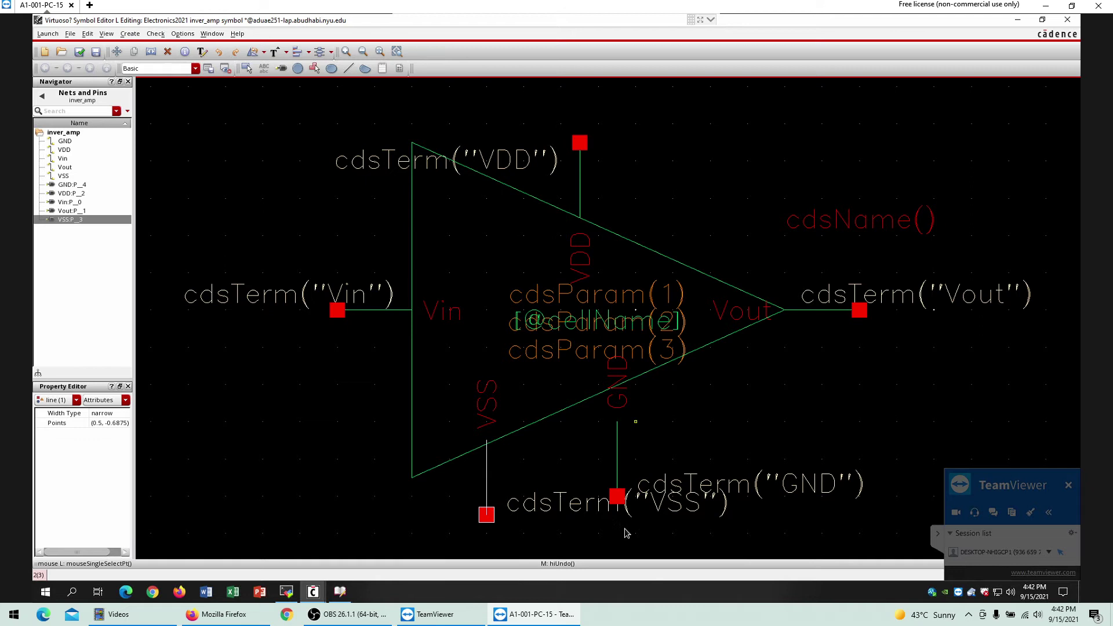
Raise the GND pin onto the triangle's lower edge and check and save the symbol.
{"action": "left_click_drag", "start_coordinate": [642, 530], "coordinate": [599, 385]}
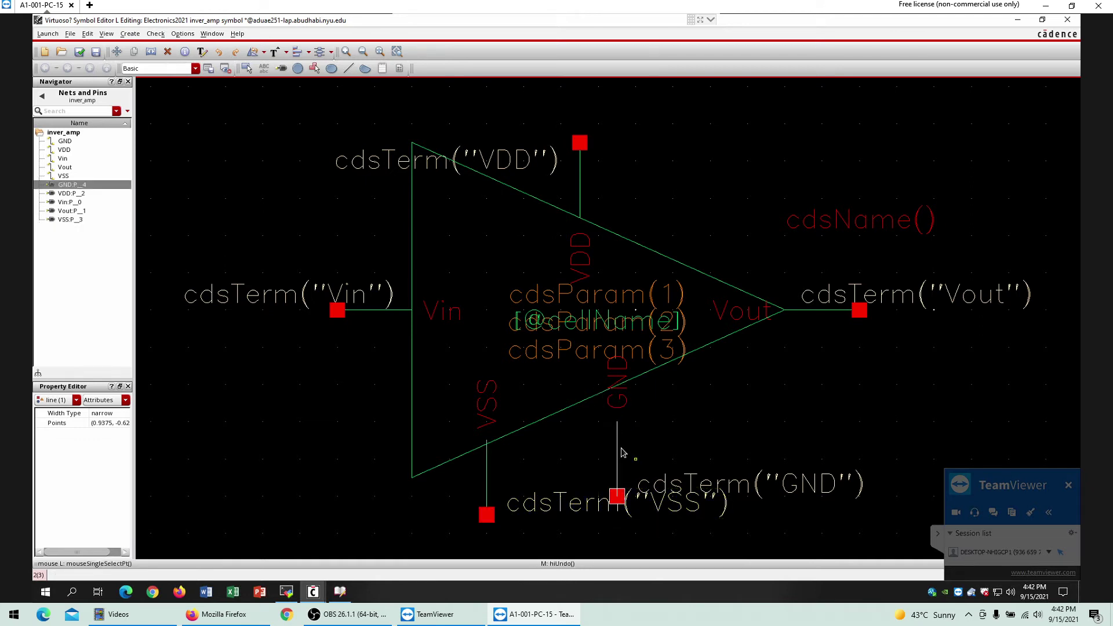
{"action": "key", "text": "m"}
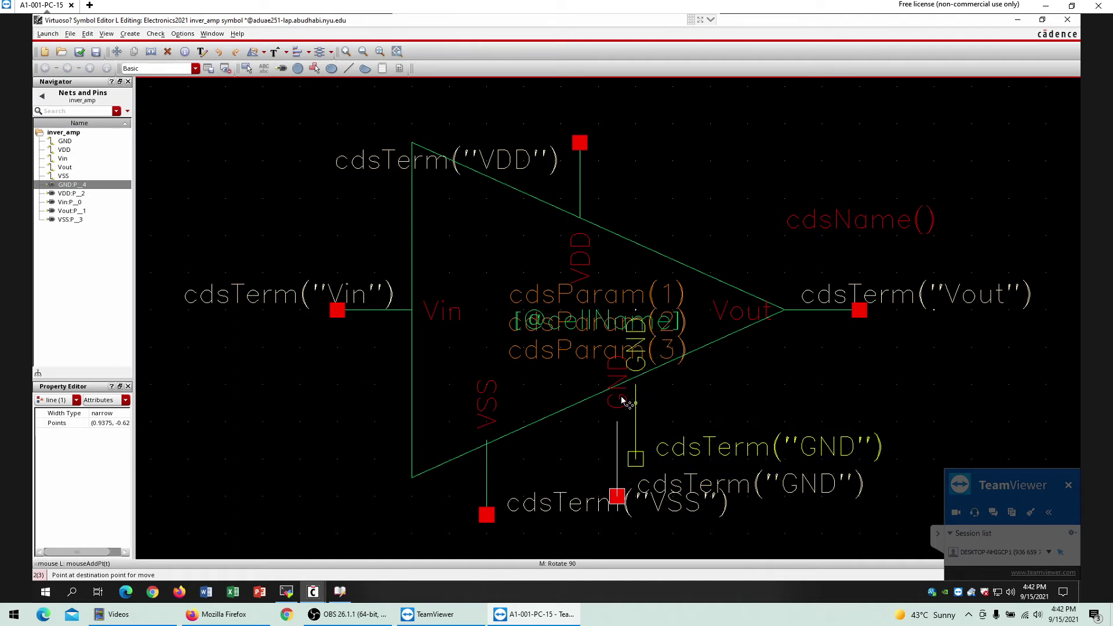
{"action": "left_click", "coordinate": [625, 404]}
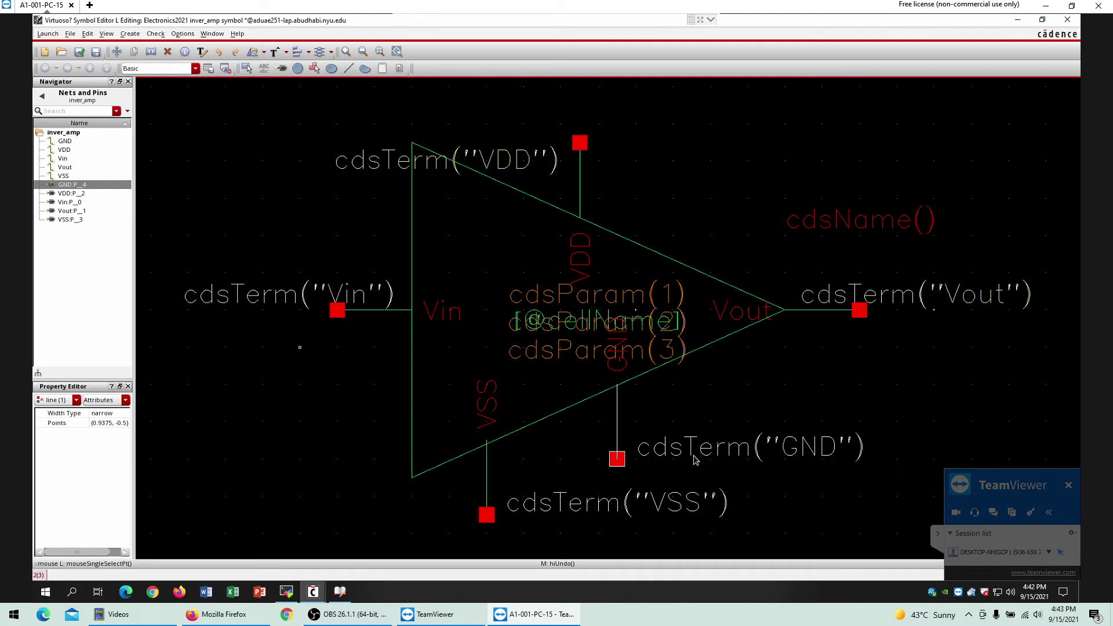
{"action": "left_click", "coordinate": [81, 52]}
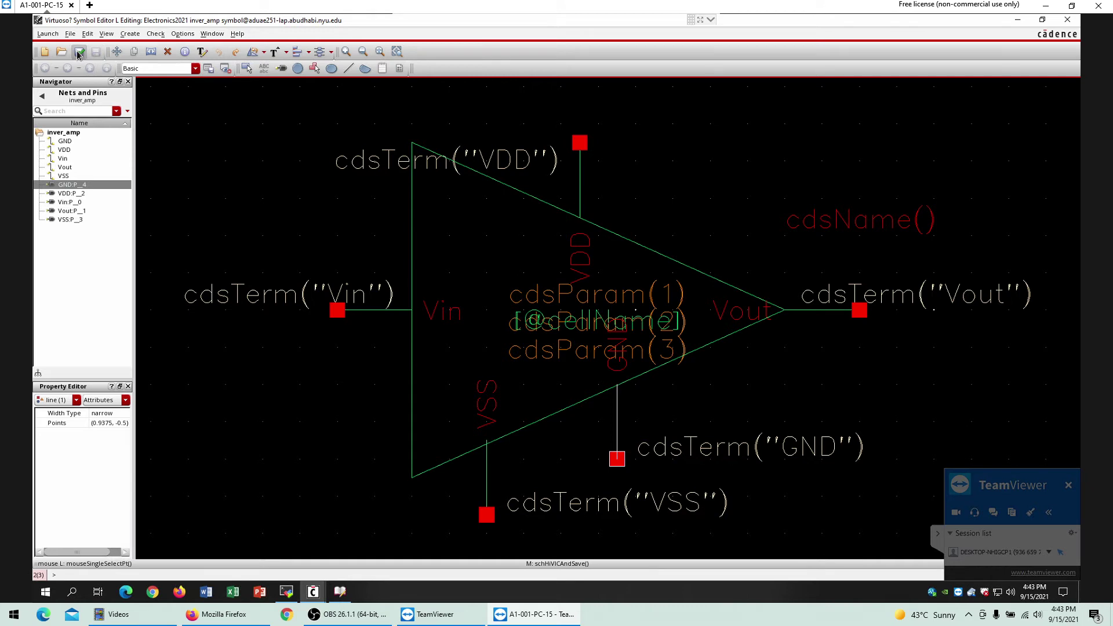
Close the Symbol Editor and check and save the inver_amp schematic.
{"action": "left_click", "coordinate": [1068, 20]}
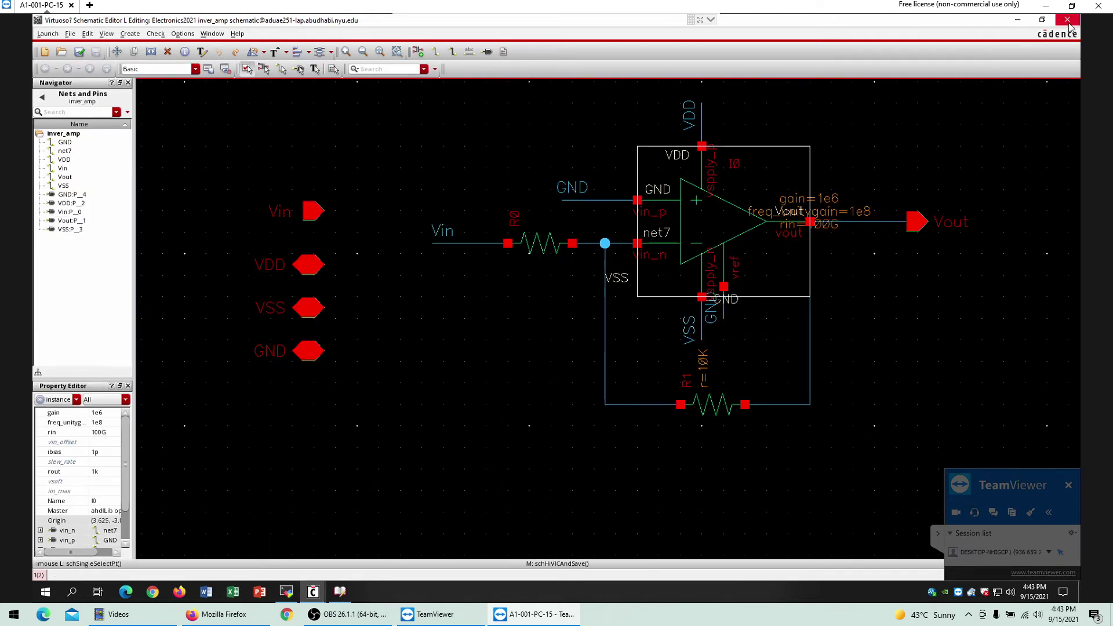
{"action": "left_click", "coordinate": [79, 52]}
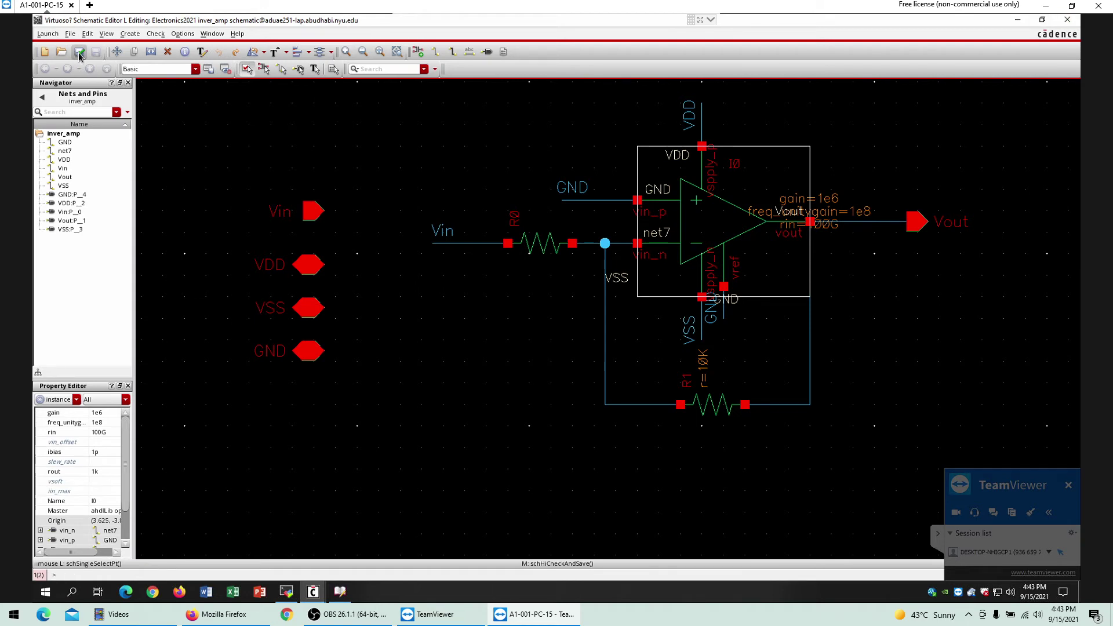
Close the schematic and create a new schematic cell view named inver_amp1 in Electronics2021.
{"action": "left_click", "coordinate": [1067, 20]}
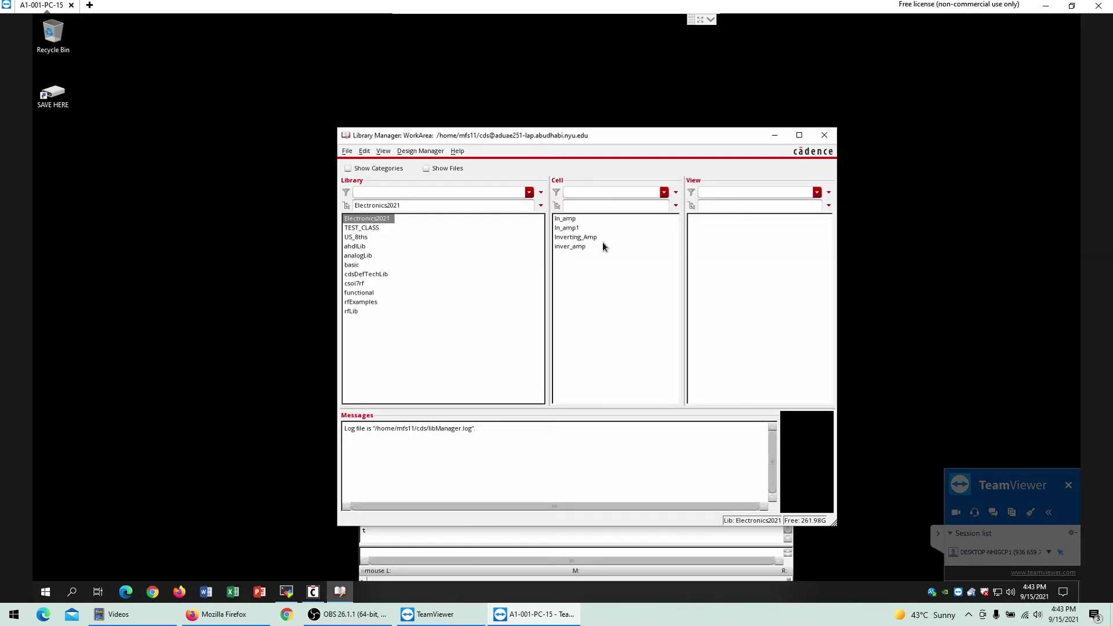
{"action": "left_click", "coordinate": [571, 248]}
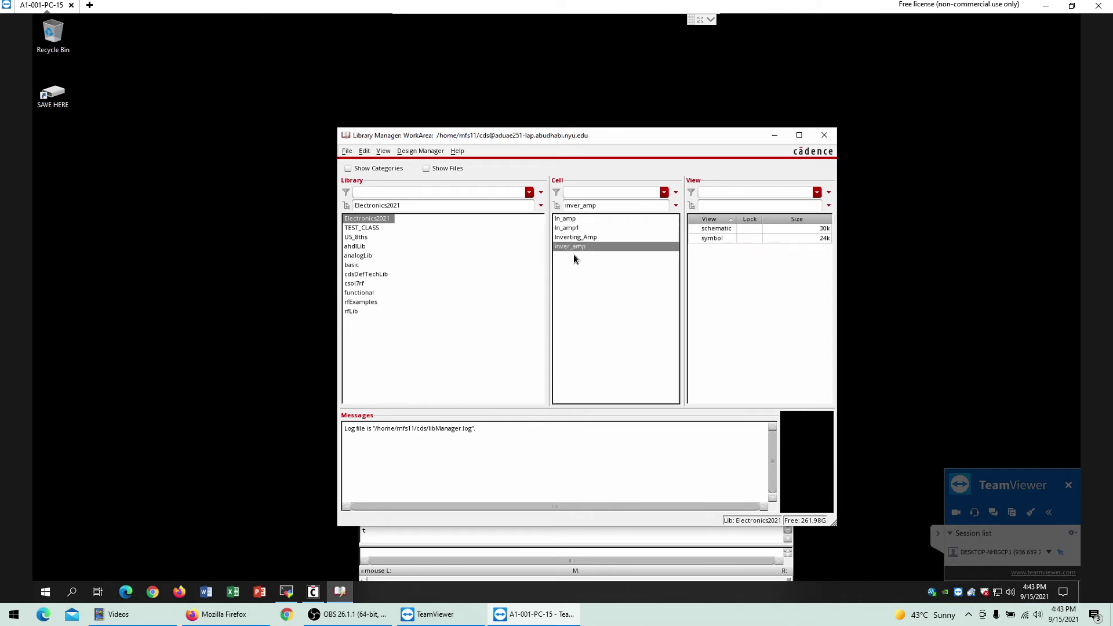
{"action": "left_click", "coordinate": [722, 230]}
{"action": "left_click", "coordinate": [716, 240]}
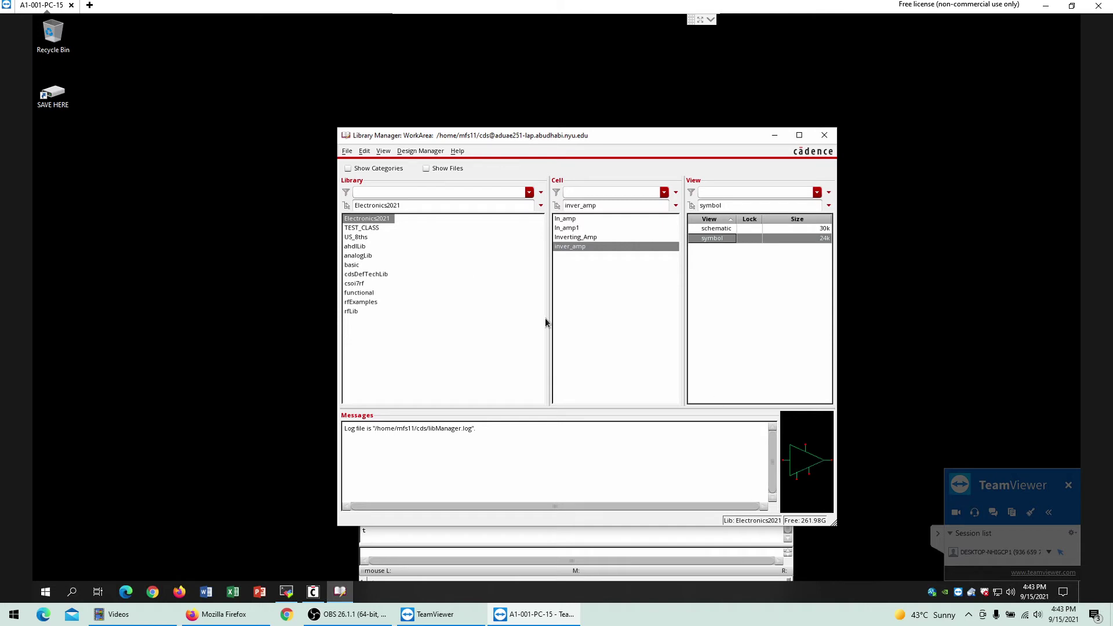
{"action": "left_click", "coordinate": [348, 152]}
{"action": "mouse_move", "coordinate": [392, 169]}
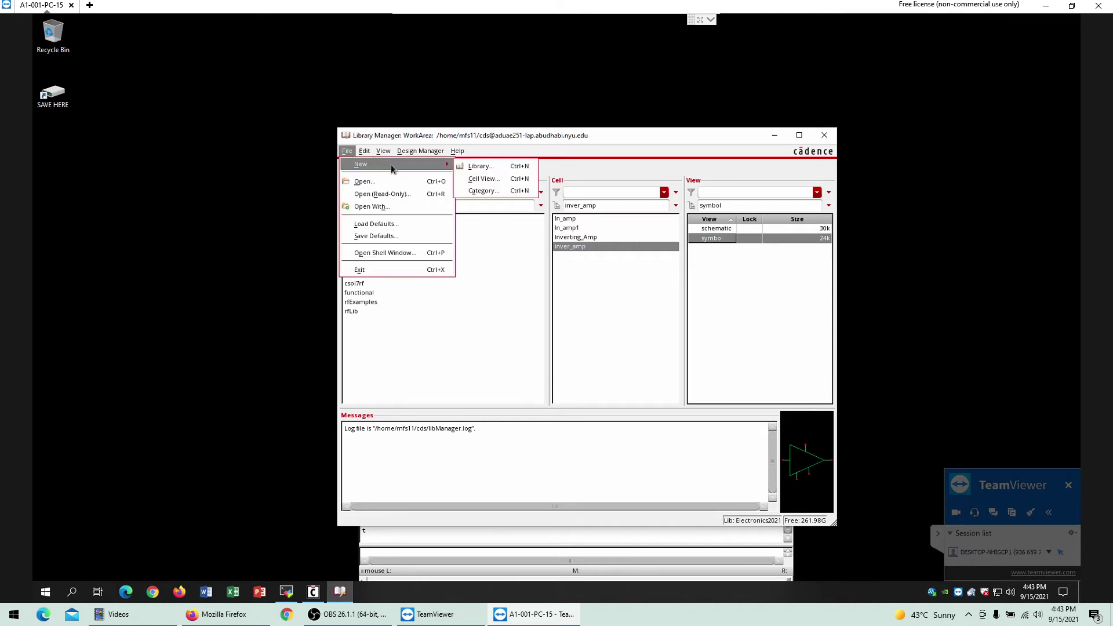
{"action": "left_click", "coordinate": [482, 179]}
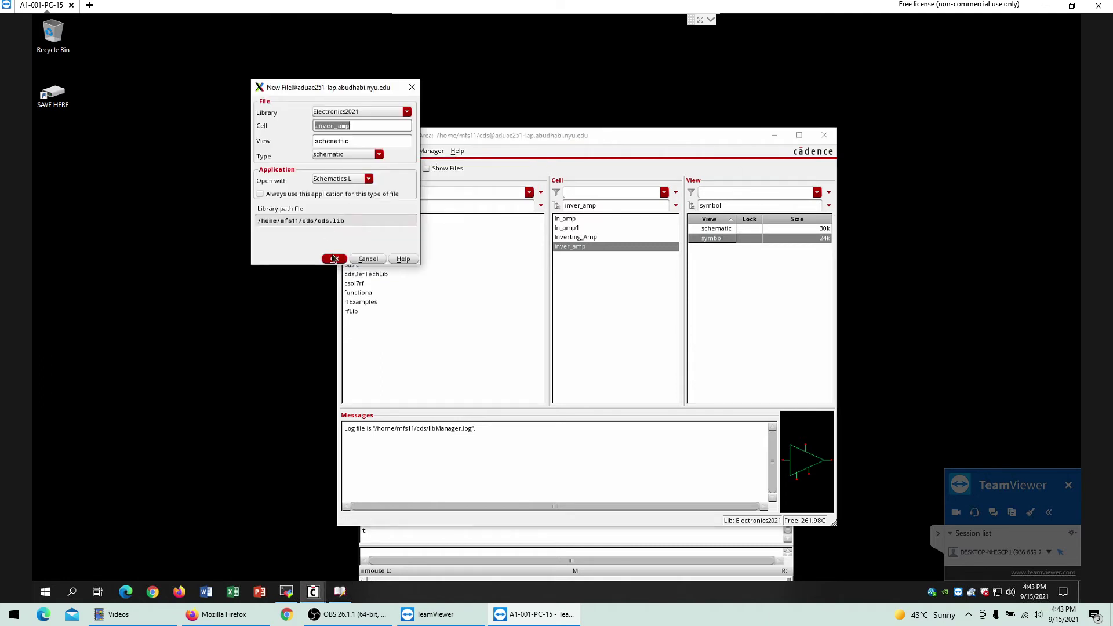
{"action": "left_click", "coordinate": [360, 122]}
{"action": "type", "text": "1"}
{"action": "left_click", "coordinate": [344, 258]}
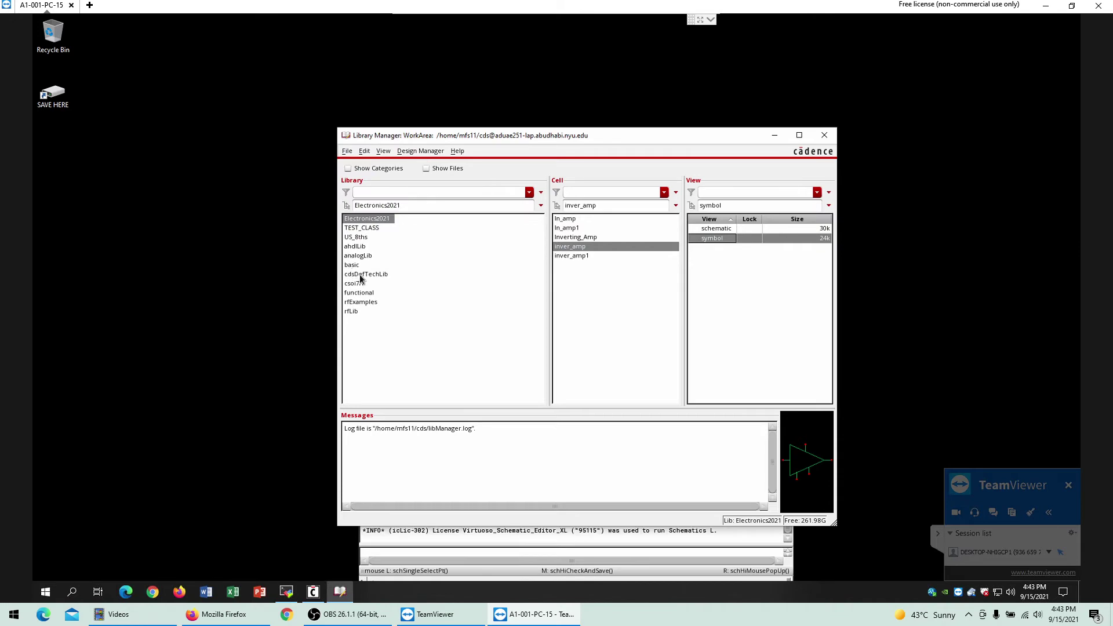
Place one instance of the Electronics2021 inver_amp symbol in the maximized inver_amp1 schematic.
{"action": "left_click", "coordinate": [551, 120]}
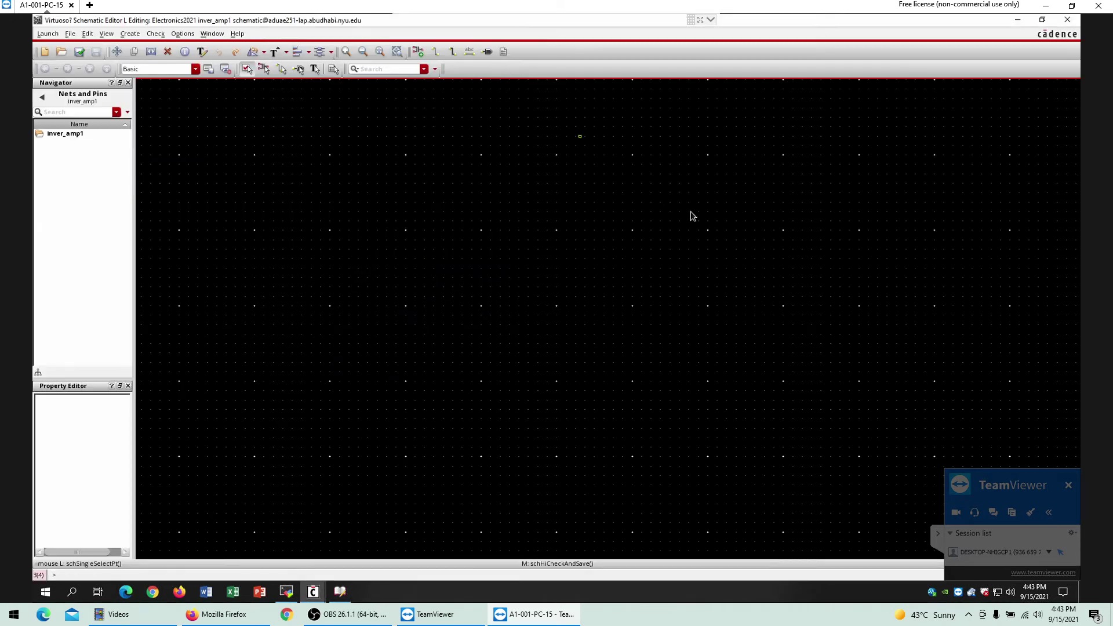
{"action": "key", "text": "i"}
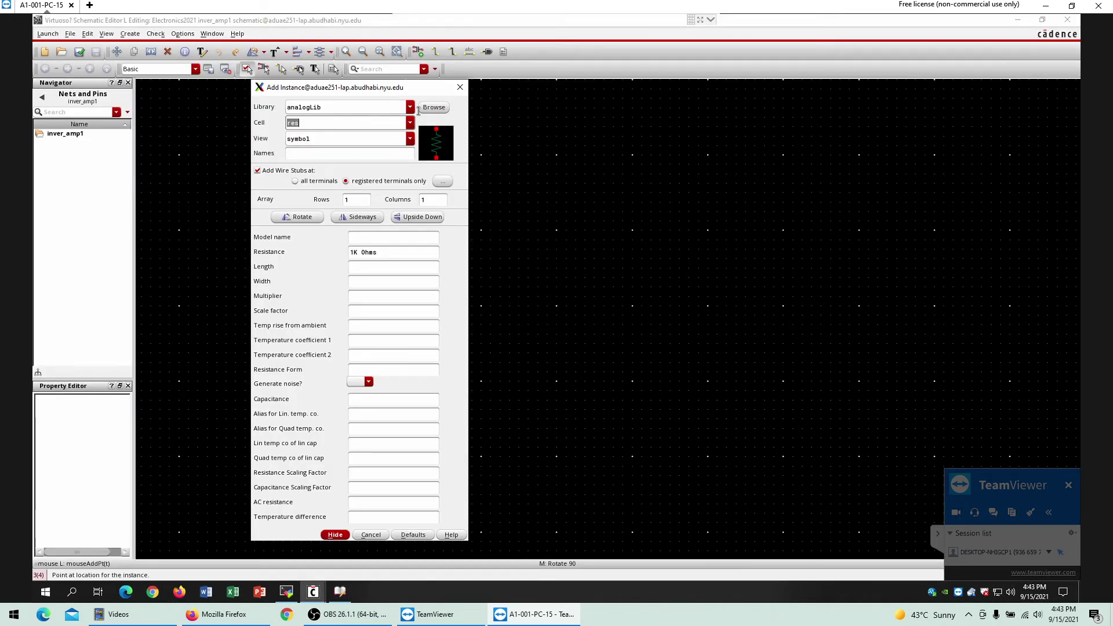
{"action": "left_click", "coordinate": [432, 108]}
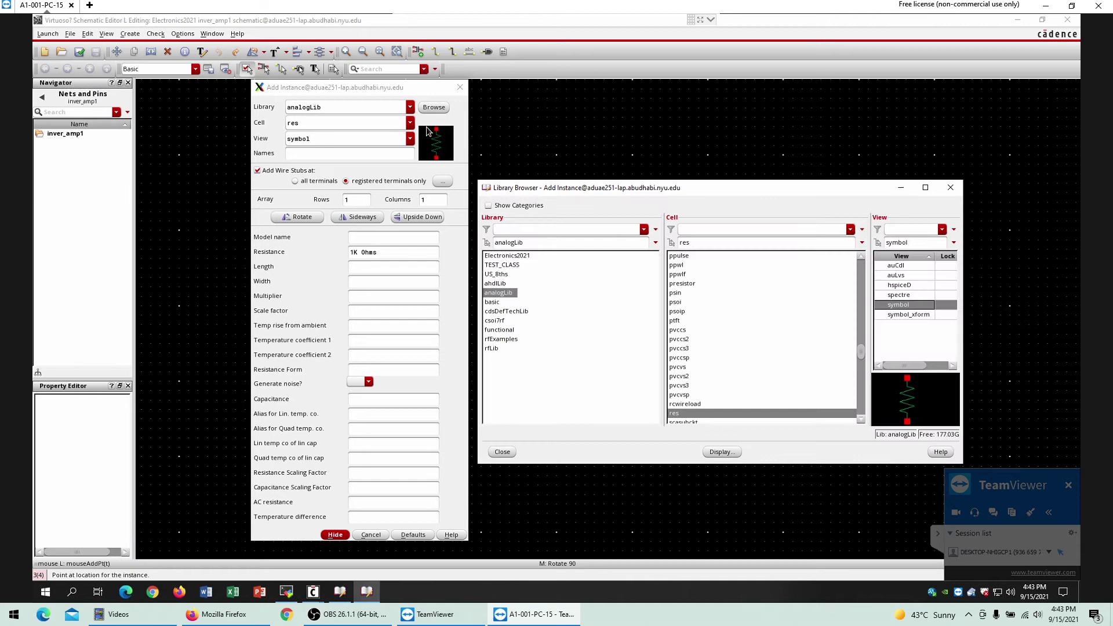
{"action": "left_click", "coordinate": [520, 258]}
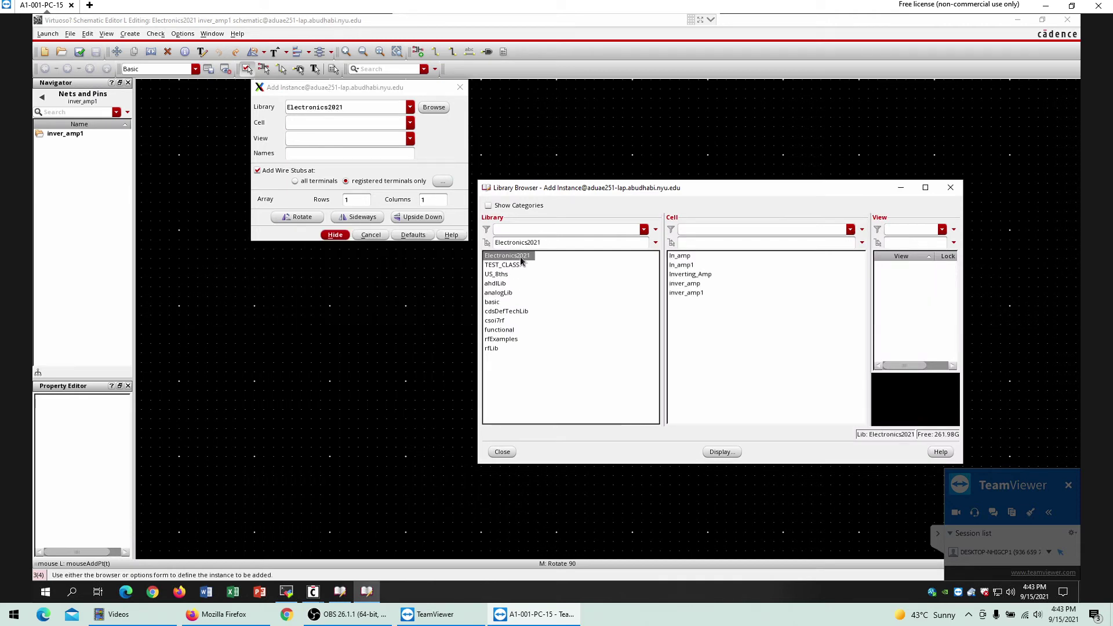
{"action": "left_click", "coordinate": [687, 283]}
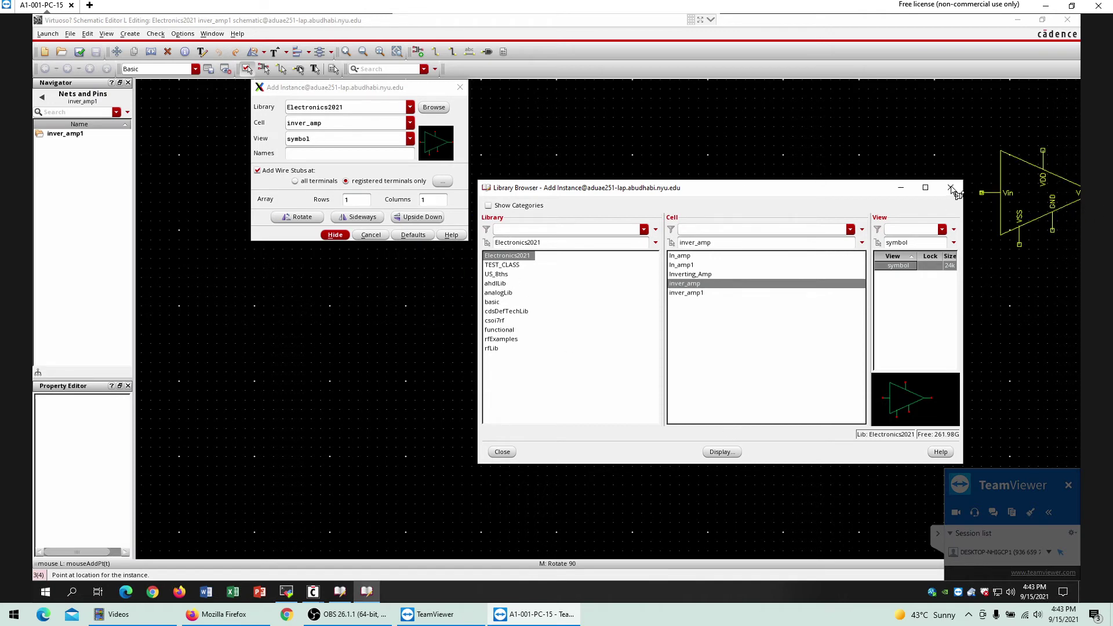
{"action": "left_click", "coordinate": [949, 189]}
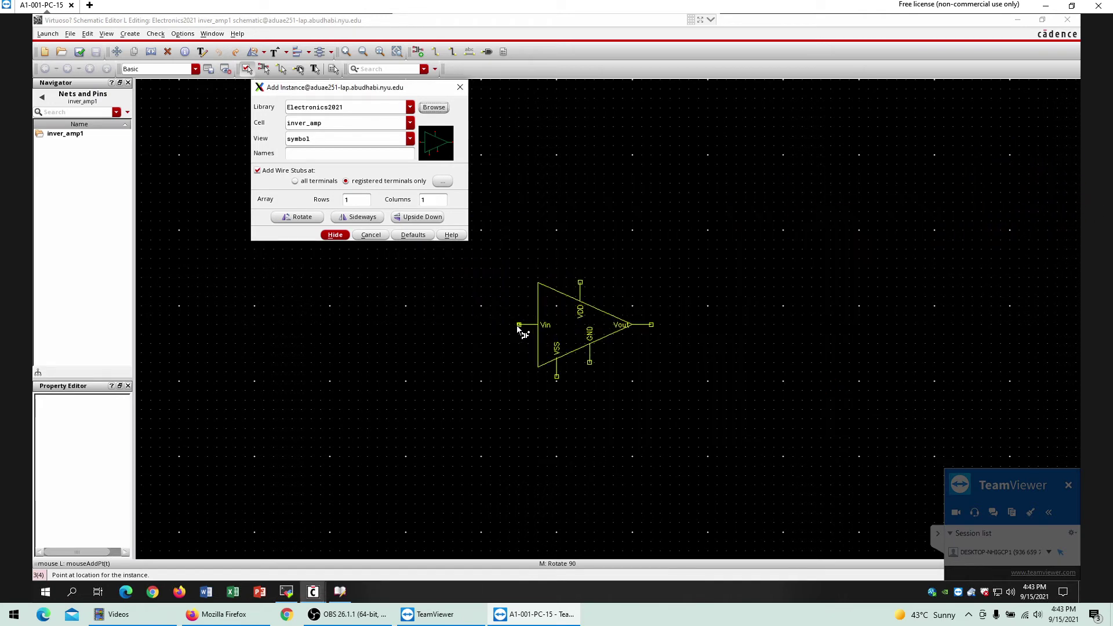
{"action": "left_click", "coordinate": [516, 327]}
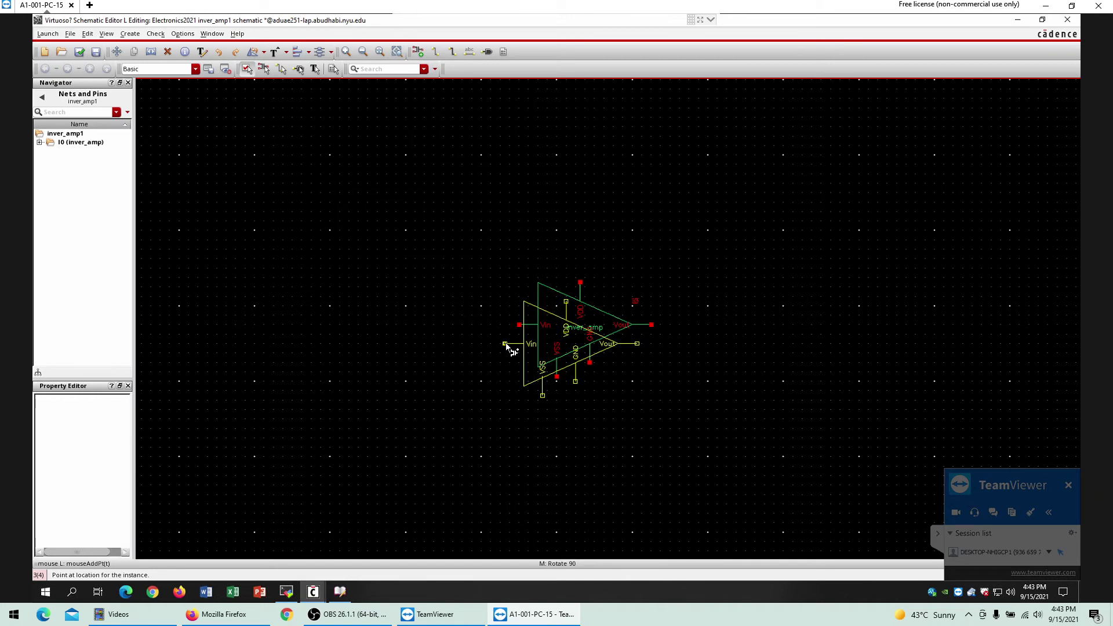
{"action": "key", "text": "Escape"}
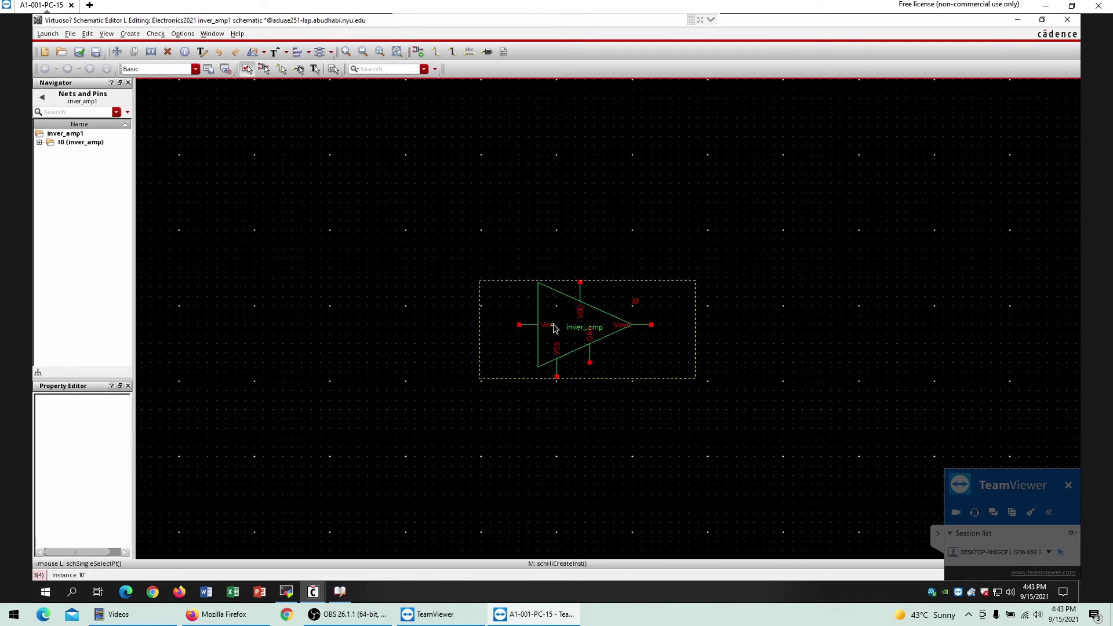
{"action": "key", "text": "ctrl+d"}
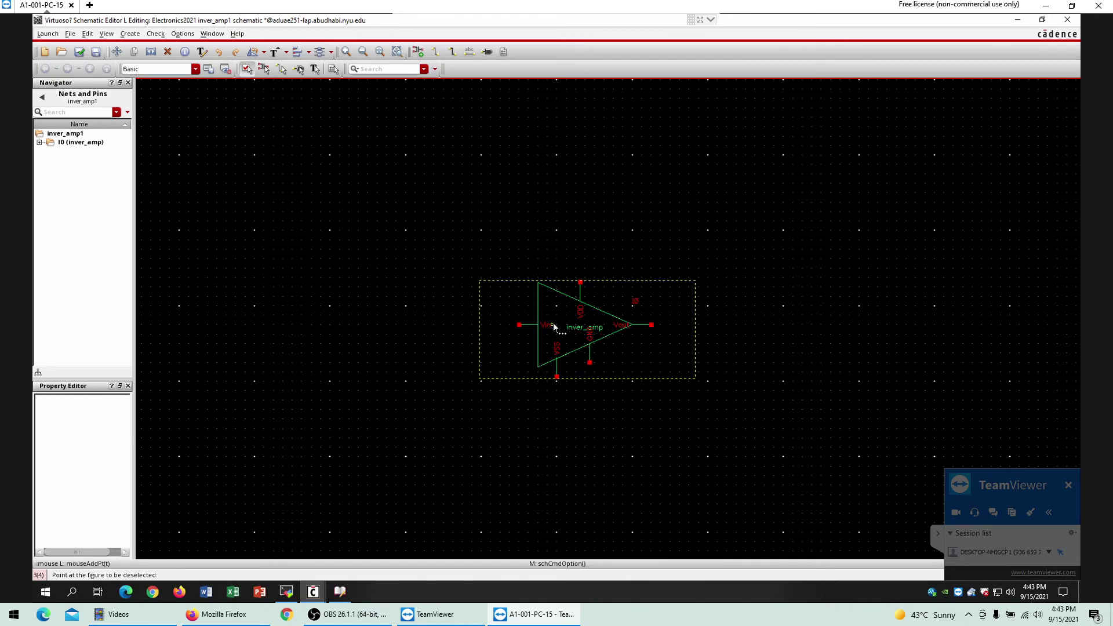
{"action": "key", "text": "Escape"}
{"action": "key", "text": "f"}
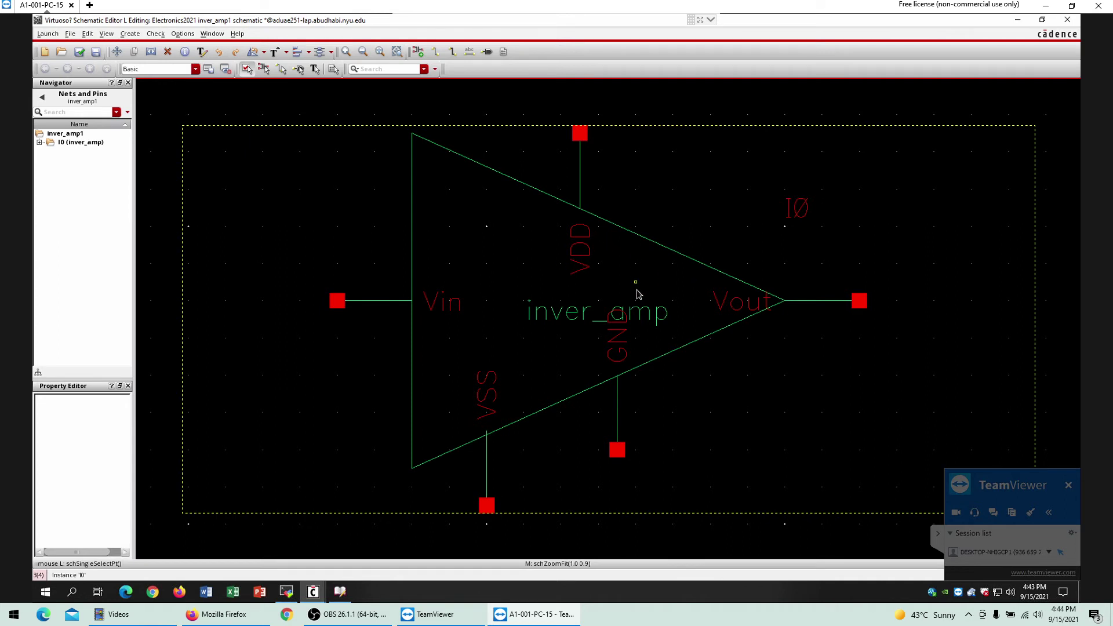
{"action": "key", "text": "shift+z"}
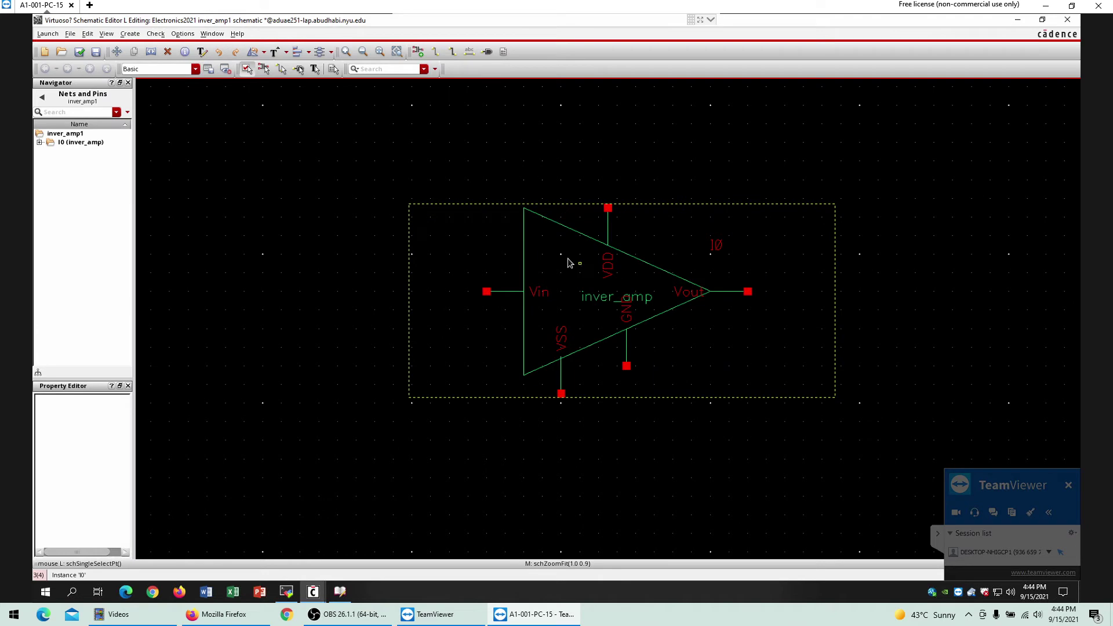
{"action": "left_click", "coordinate": [386, 264]}
{"action": "key", "text": "shift+z"}
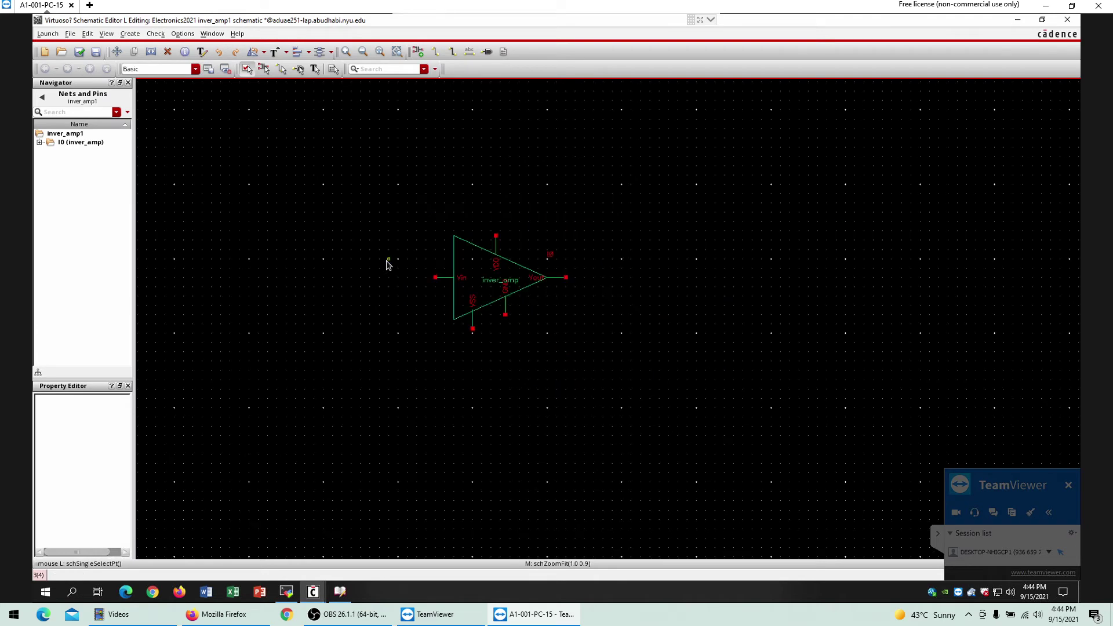
{"action": "key", "text": "ctrl+z"}
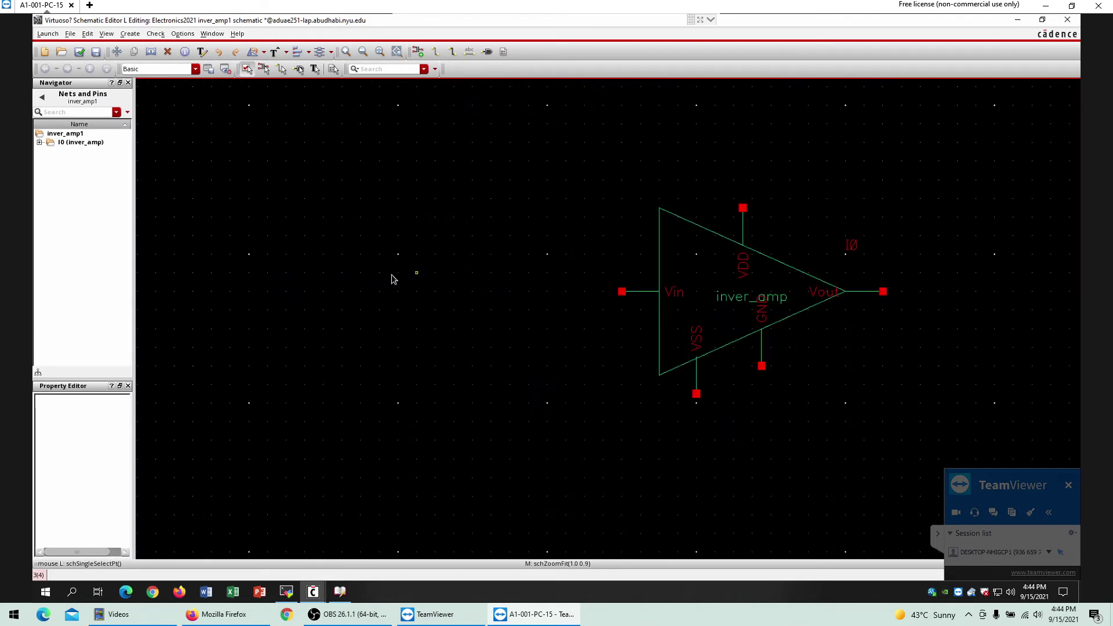
Place two analogLib vdc sources, V0 above V1, left of the amplifier.
{"action": "key", "text": "i"}
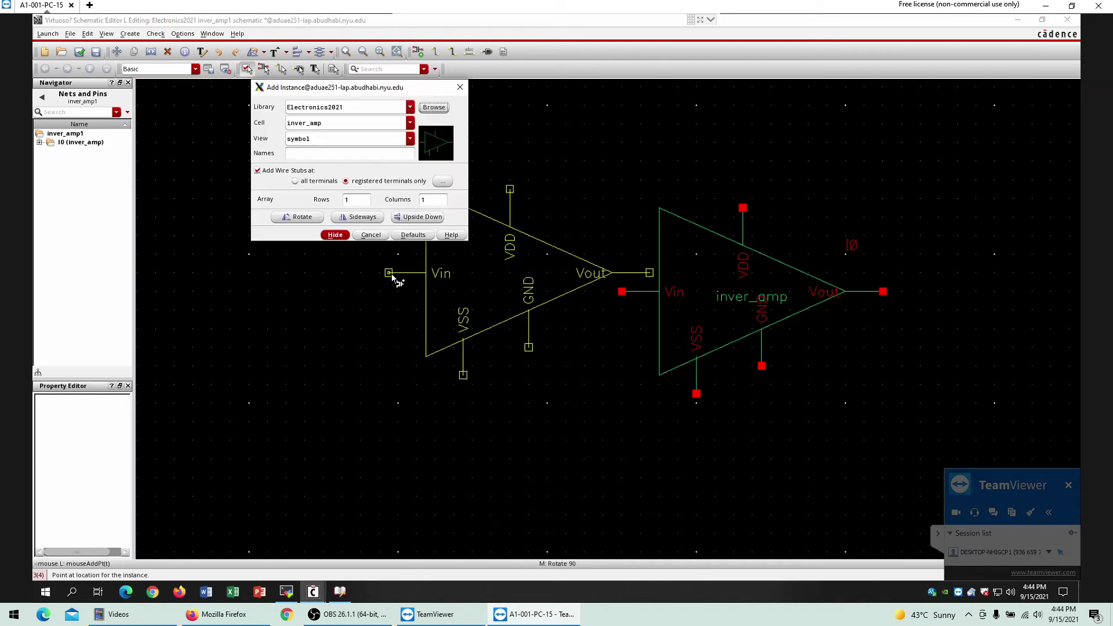
{"action": "left_click", "coordinate": [409, 110]}
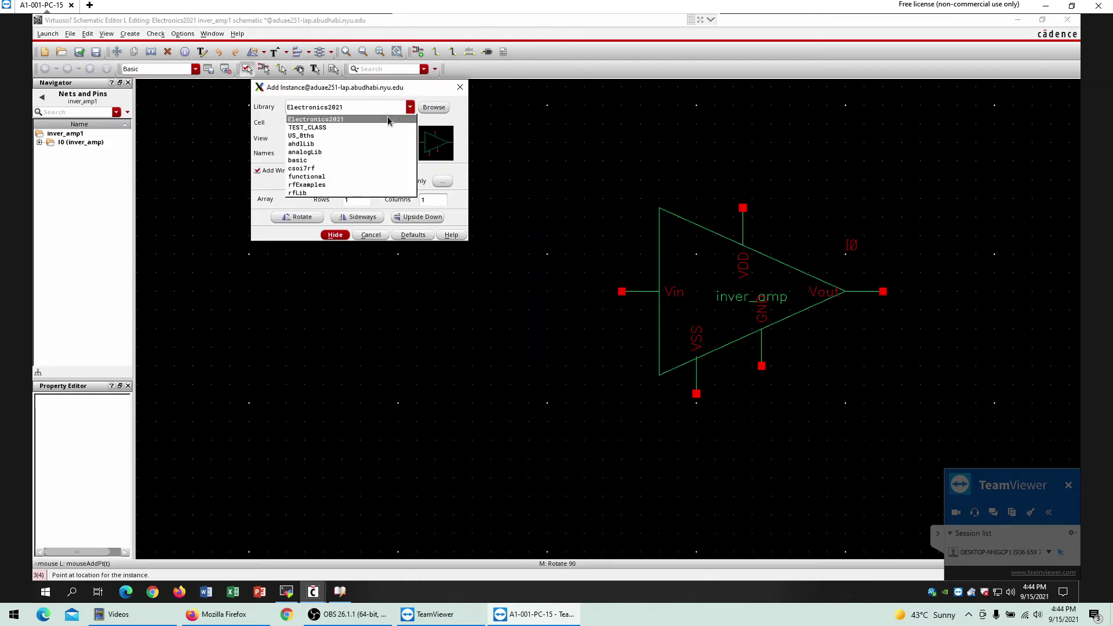
{"action": "left_click", "coordinate": [324, 149]}
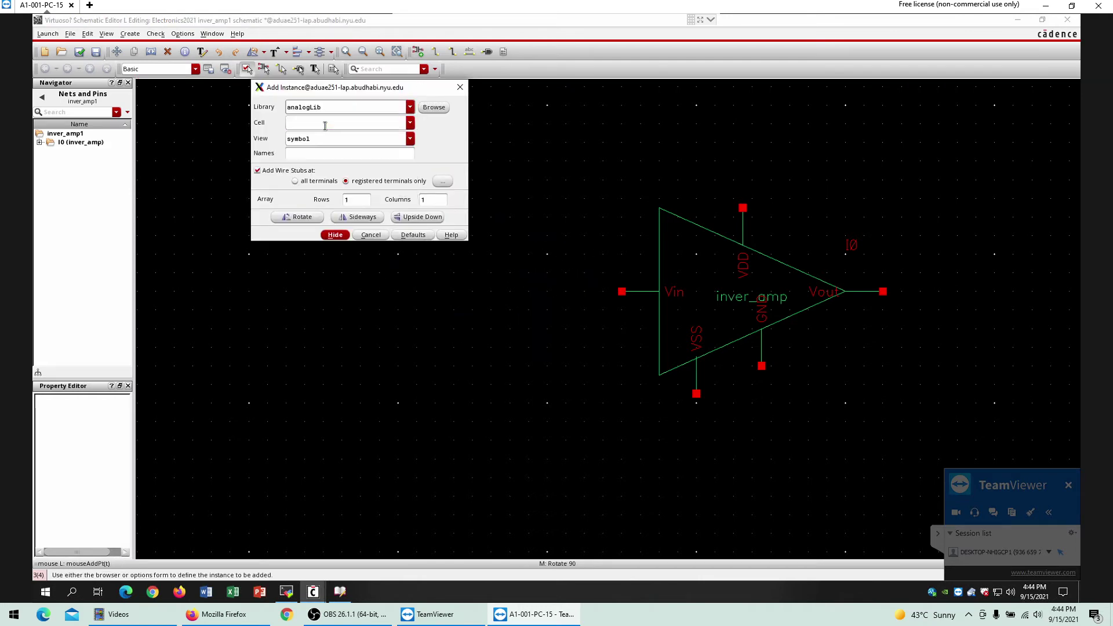
{"action": "left_click", "coordinate": [291, 123]}
{"action": "type", "text": "vdc"}
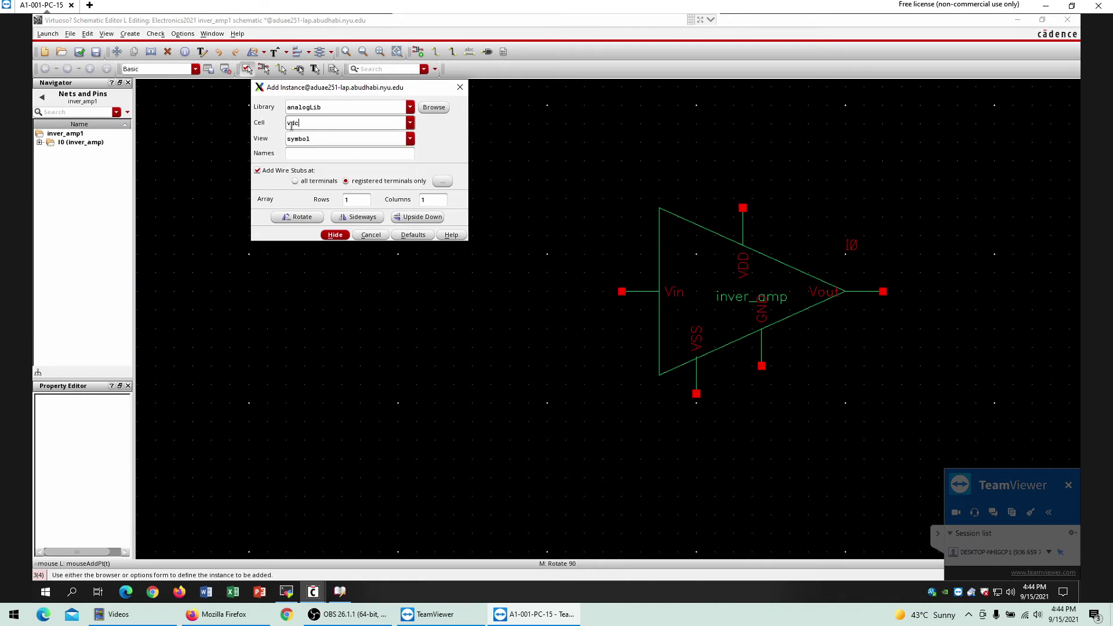
{"action": "left_click", "coordinate": [335, 235]}
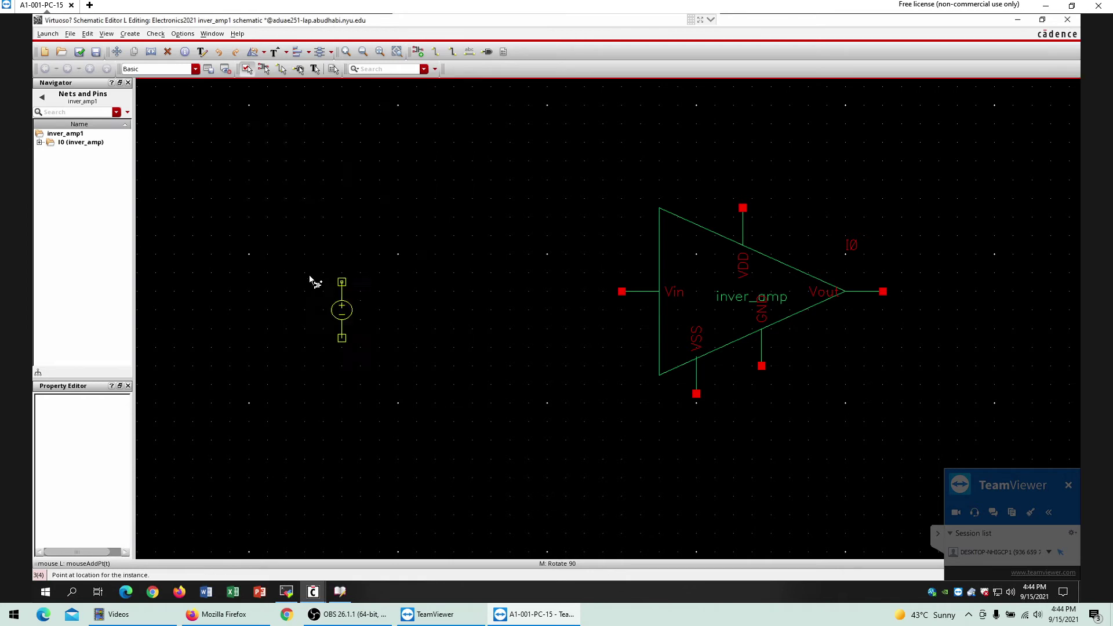
{"action": "left_click", "coordinate": [336, 233]}
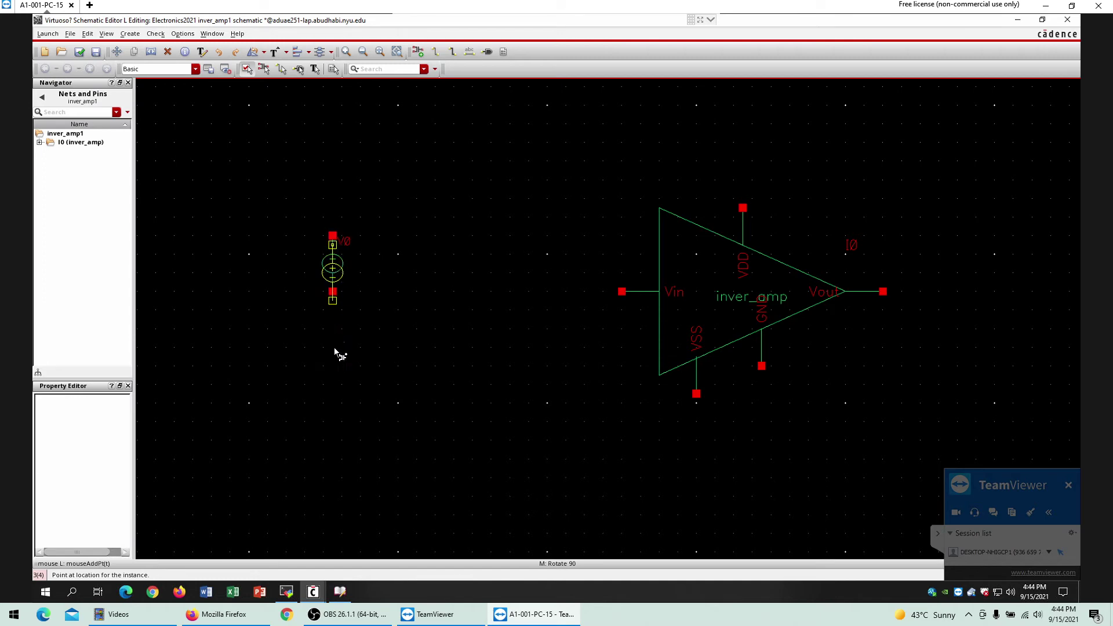
{"action": "left_click", "coordinate": [334, 339]}
Add a gnd symbol to the left of V1.
{"action": "type", "text": "ignd"}
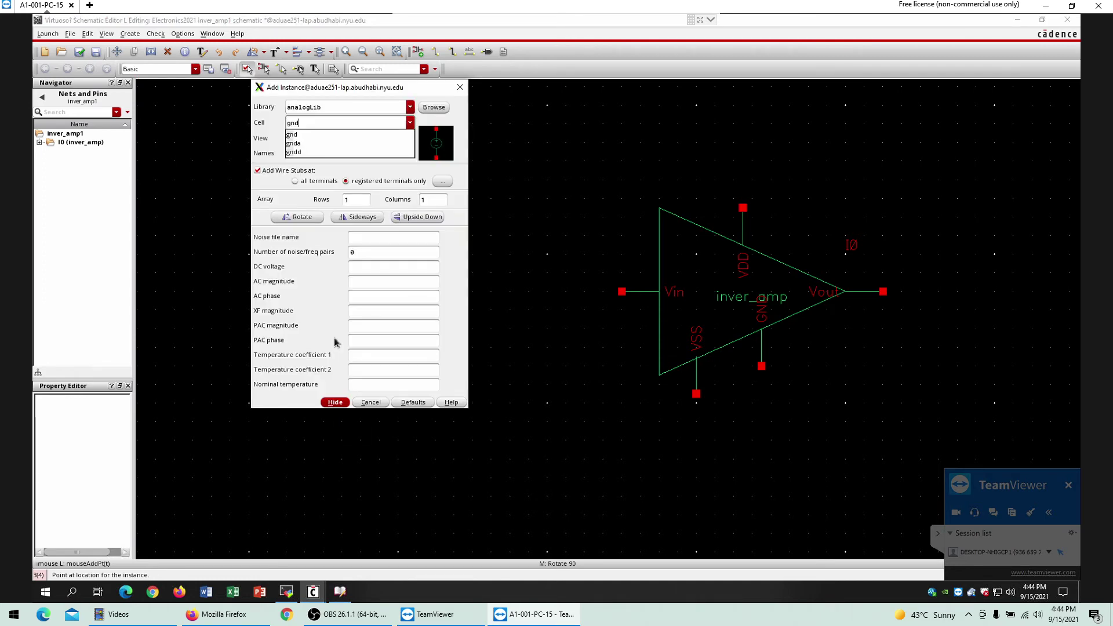
{"action": "key", "text": "Return"}
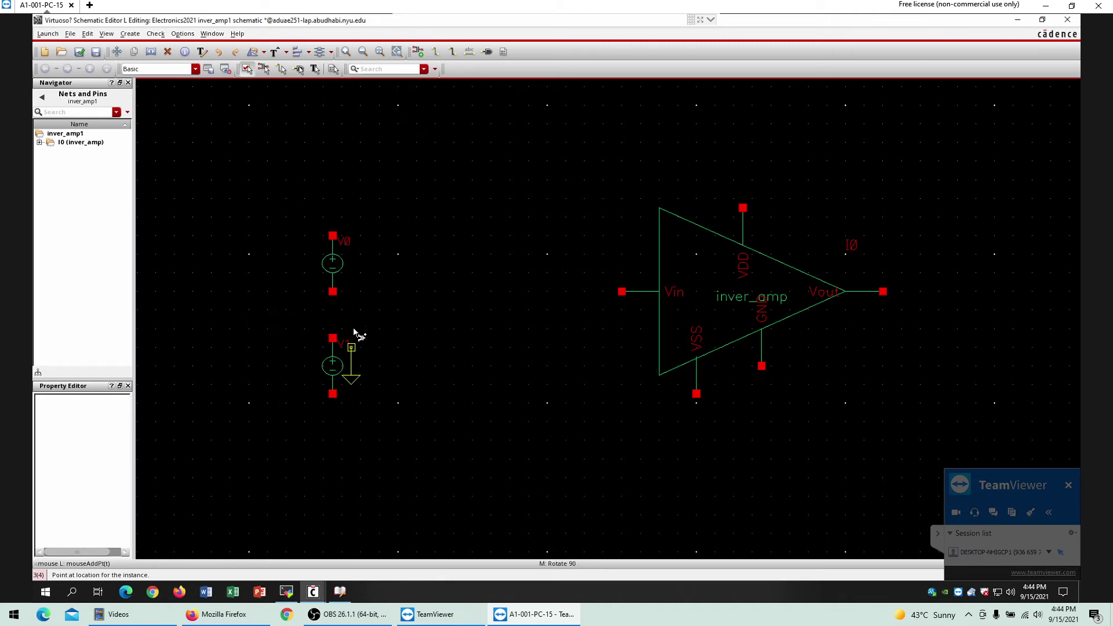
{"action": "left_click", "coordinate": [286, 328]}
Wire V0's bottom pin to V1's top pin and connect gnd to that junction.
{"action": "key", "text": "w"}
{"action": "left_click", "coordinate": [333, 292]}
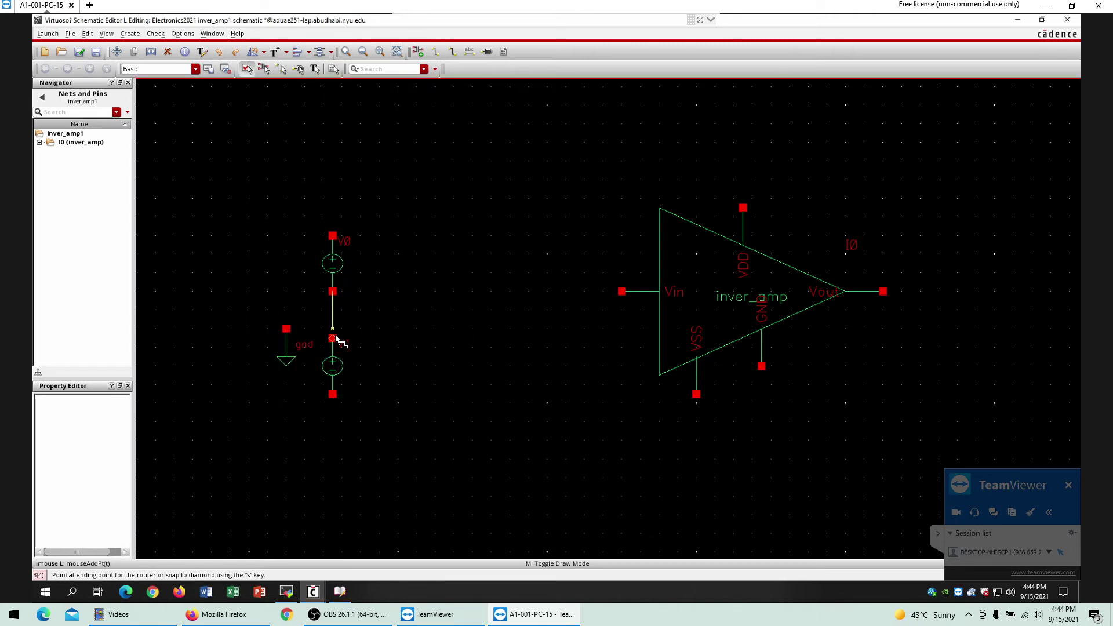
{"action": "left_click", "coordinate": [332, 338]}
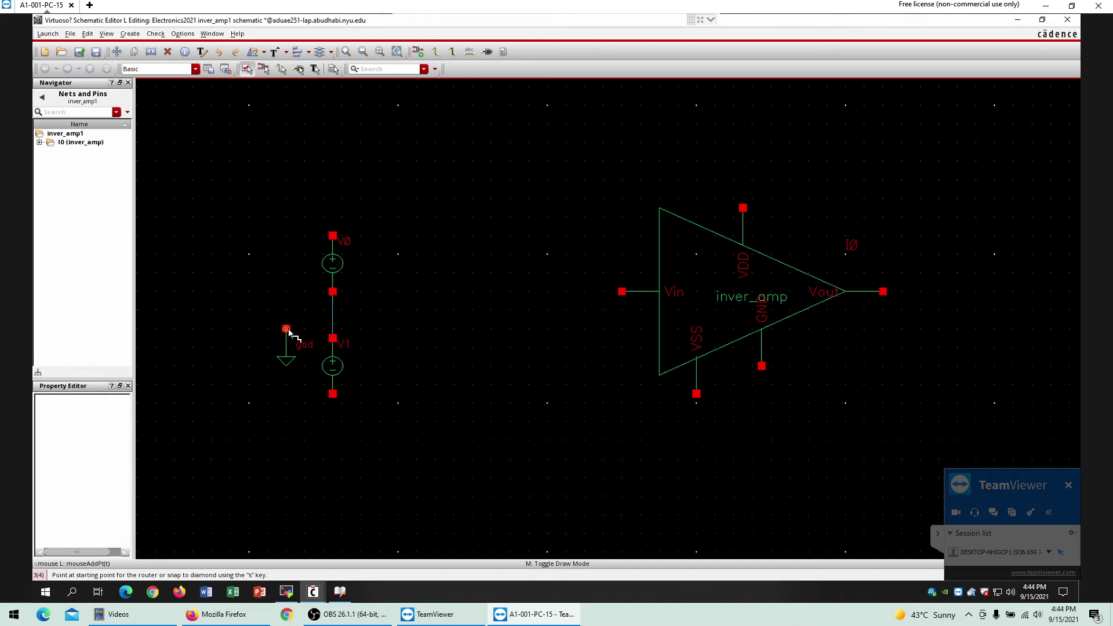
{"action": "left_click", "coordinate": [286, 329]}
{"action": "left_click", "coordinate": [333, 319]}
Draw short stub wires above V0 and below V1.
{"action": "left_click", "coordinate": [332, 236]}
{"action": "left_click", "coordinate": [331, 200]}
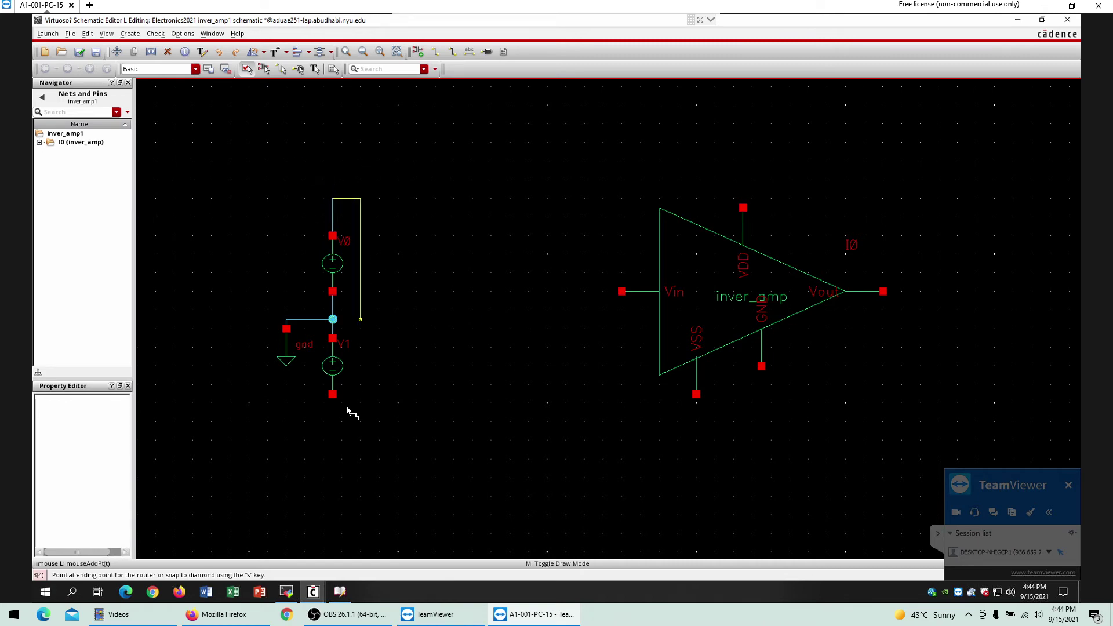
{"action": "key", "text": "Escape"}
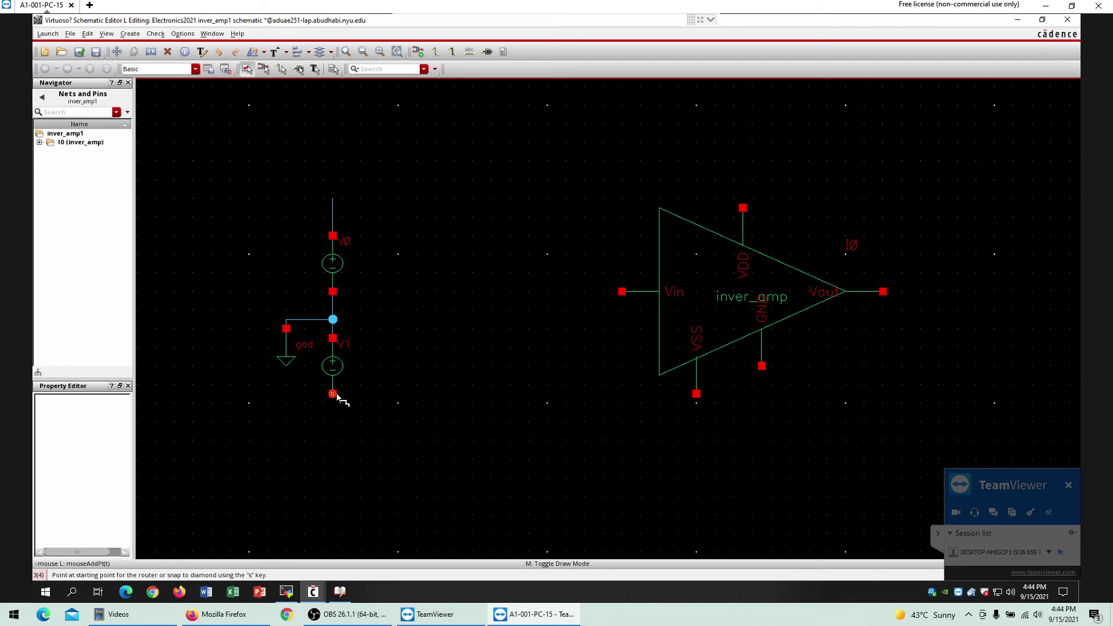
{"action": "left_click", "coordinate": [333, 394]}
{"action": "left_click", "coordinate": [331, 430]}
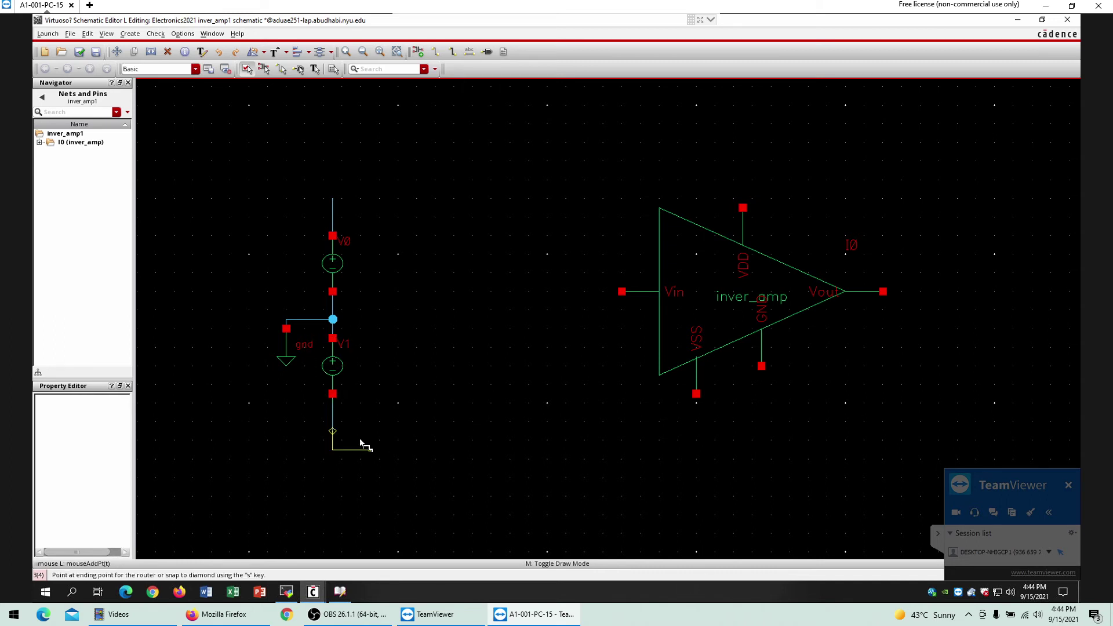
{"action": "key", "text": "Escape"}
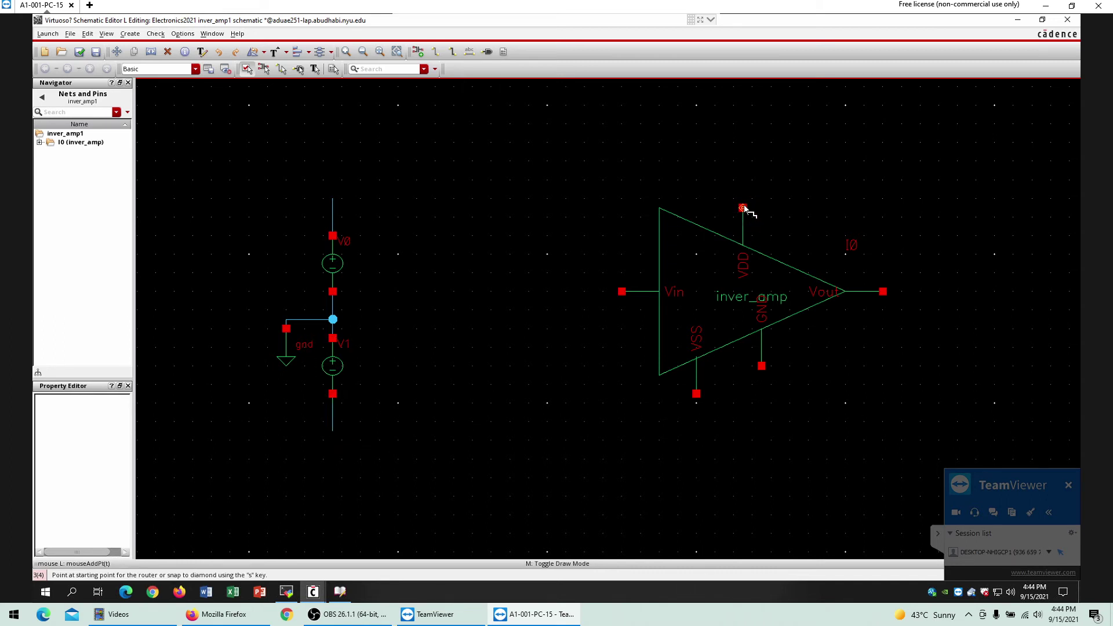
Add straight stub wires on the amplifier's VDD and VSS pins, redoing the bent VSS wire.
{"action": "left_click", "coordinate": [743, 208]}
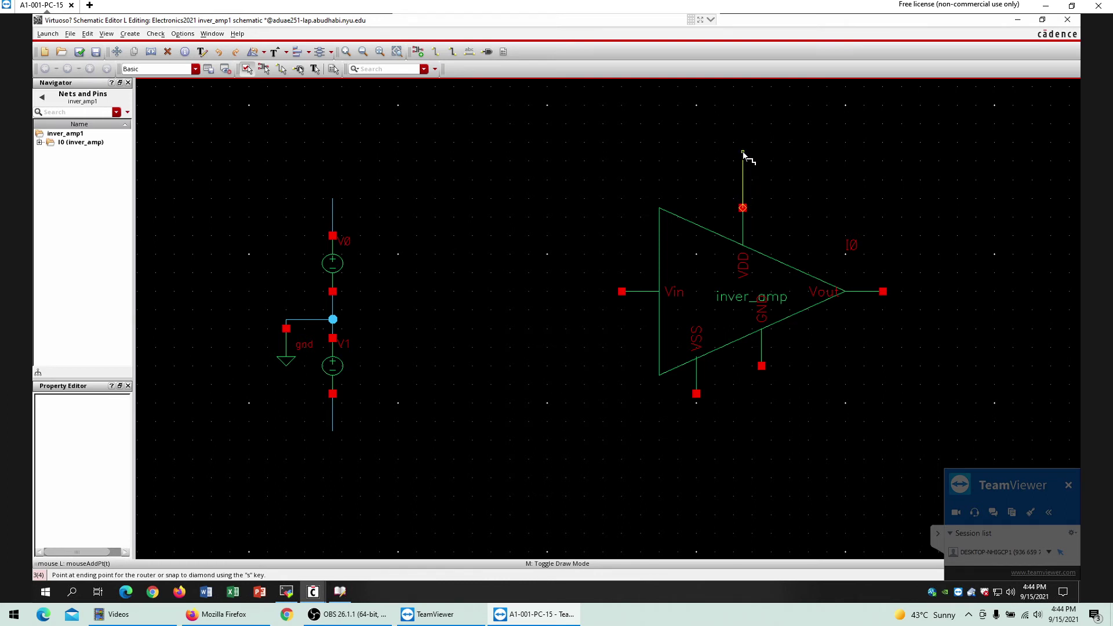
{"action": "left_click", "coordinate": [743, 152]}
{"action": "key", "text": "Escape"}
{"action": "left_click", "coordinate": [739, 390]}
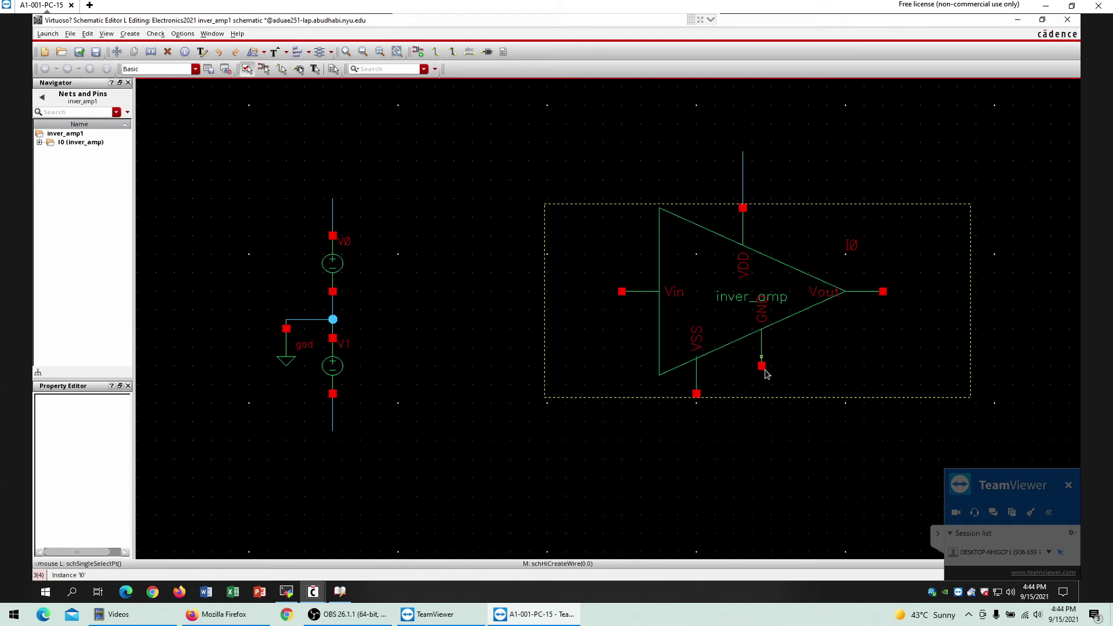
{"action": "left_click", "coordinate": [695, 405]}
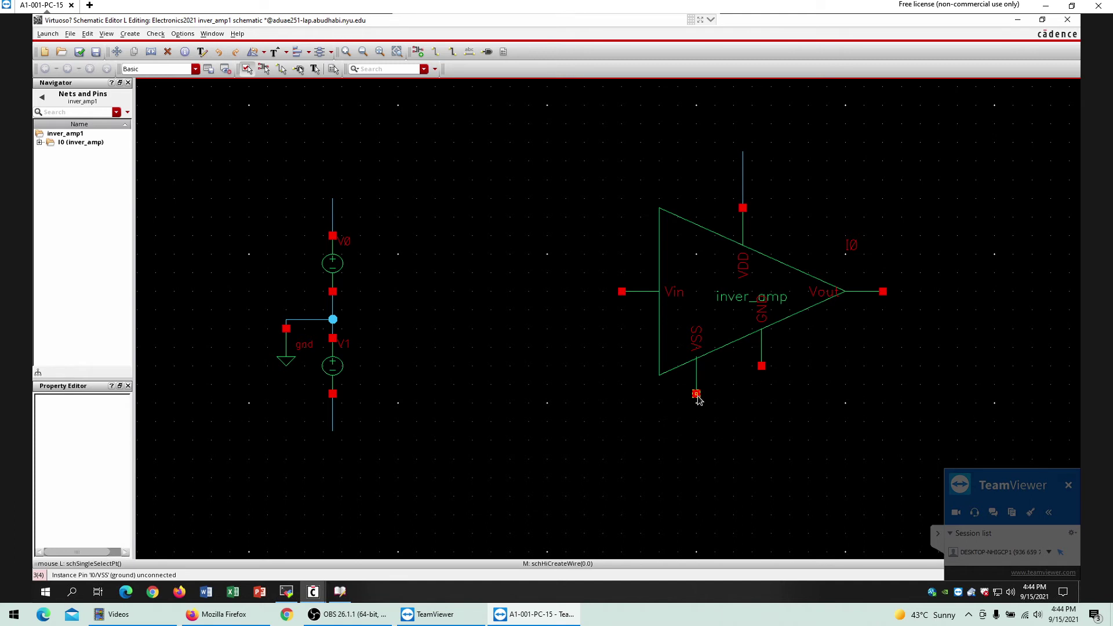
{"action": "left_click", "coordinate": [698, 396]}
{"action": "double_click", "coordinate": [706, 450]}
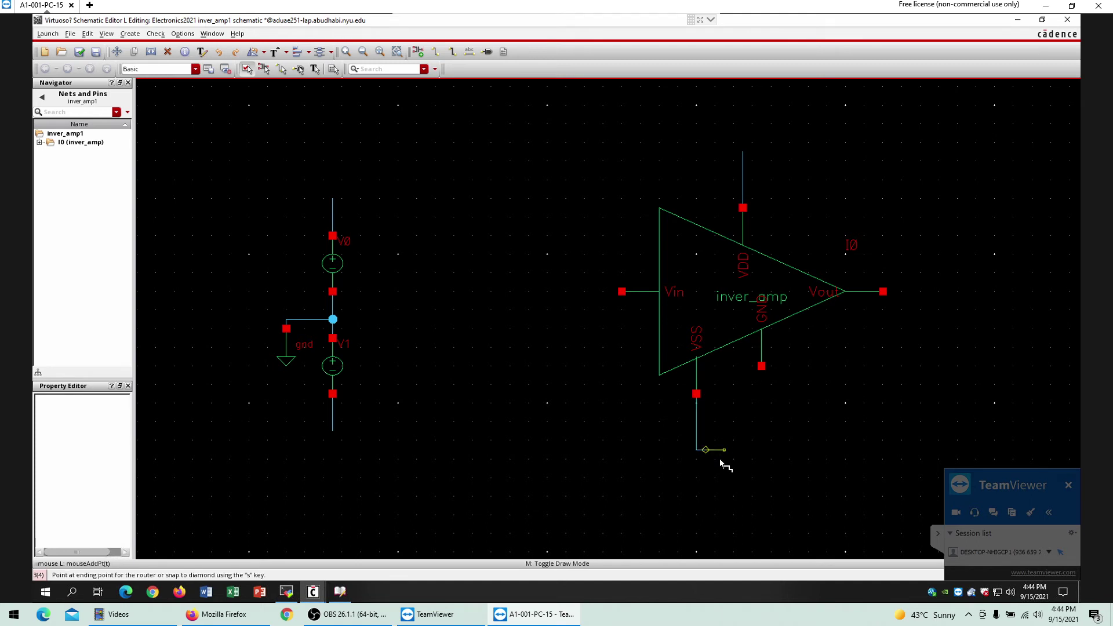
{"action": "key", "text": "Escape"}
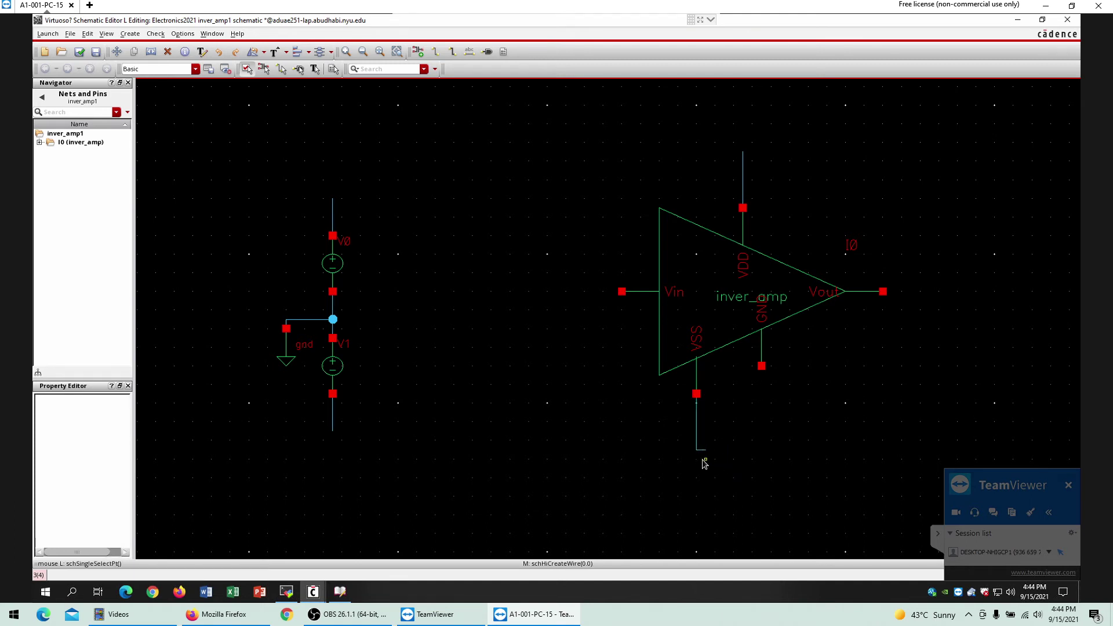
{"action": "key", "text": "u"}
{"action": "key", "text": "w"}
{"action": "left_click", "coordinate": [696, 394]}
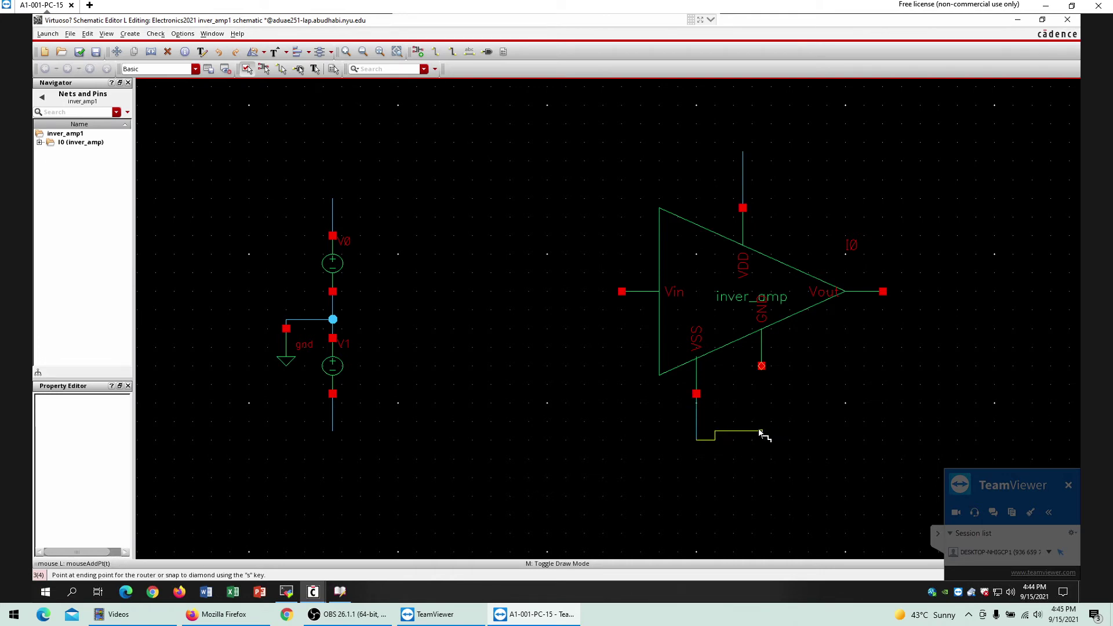
{"action": "key", "text": "Escape"}
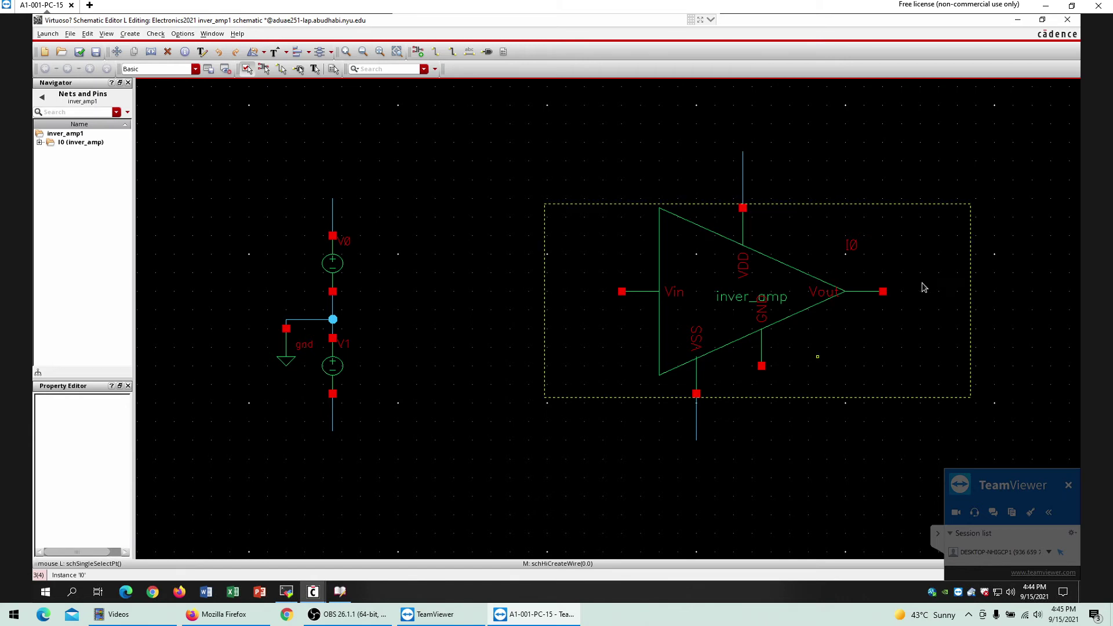
Extend wires rightward from the Vout pin and leftward from the Vin pin.
{"action": "left_click", "coordinate": [1086, 292]}
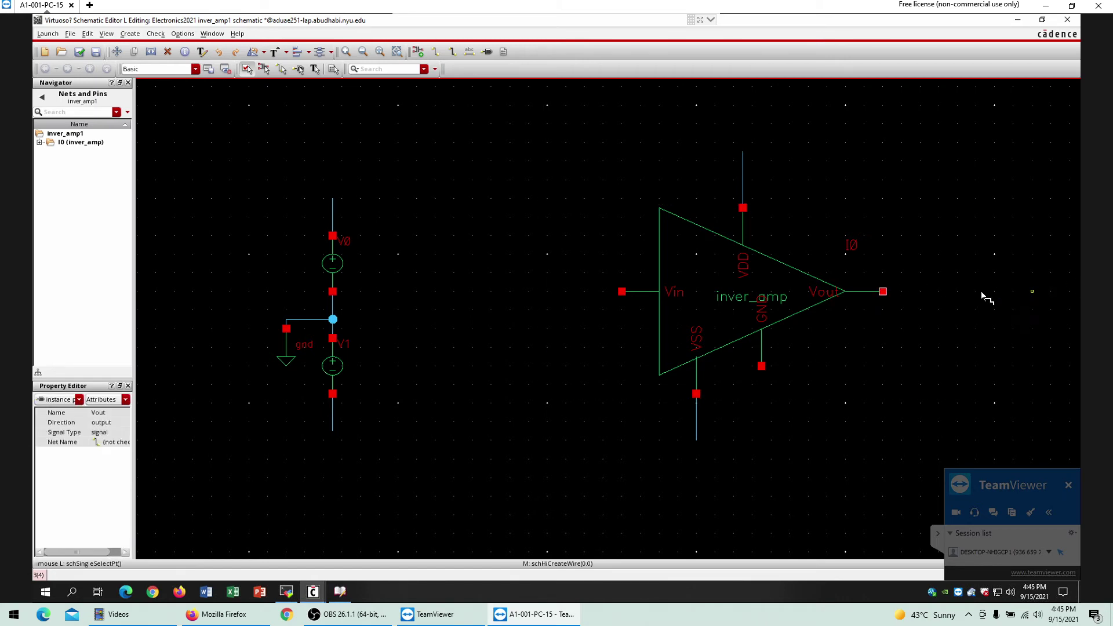
{"action": "key", "text": "w"}
{"action": "left_click", "coordinate": [883, 292]}
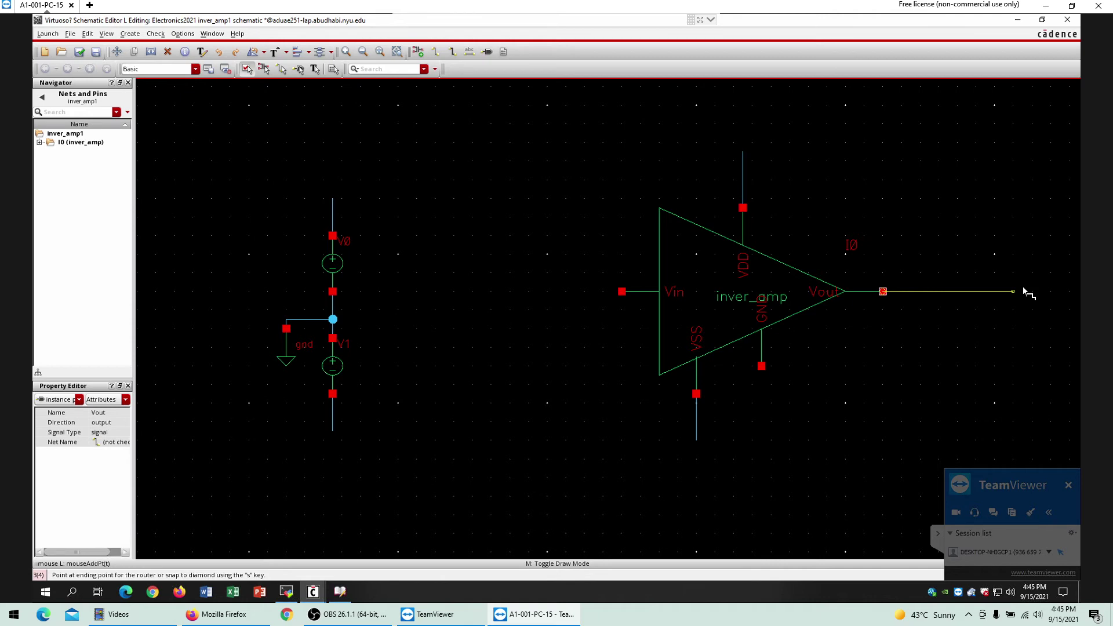
{"action": "left_click", "coordinate": [1023, 292]}
{"action": "key", "text": "Escape"}
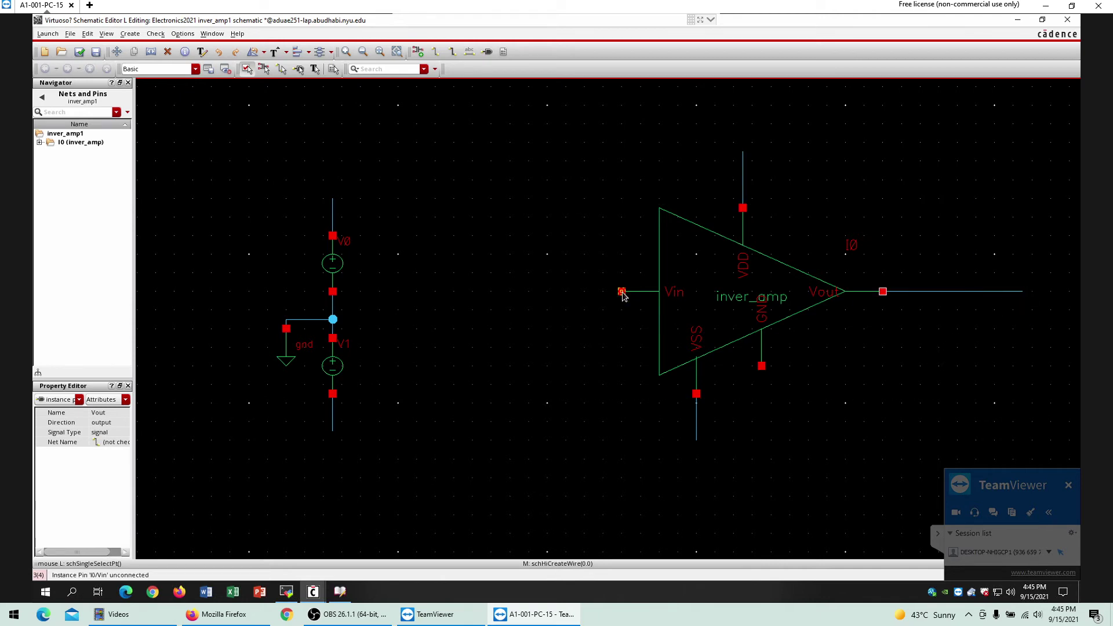
{"action": "key", "text": "w"}
{"action": "left_click", "coordinate": [417, 296]}
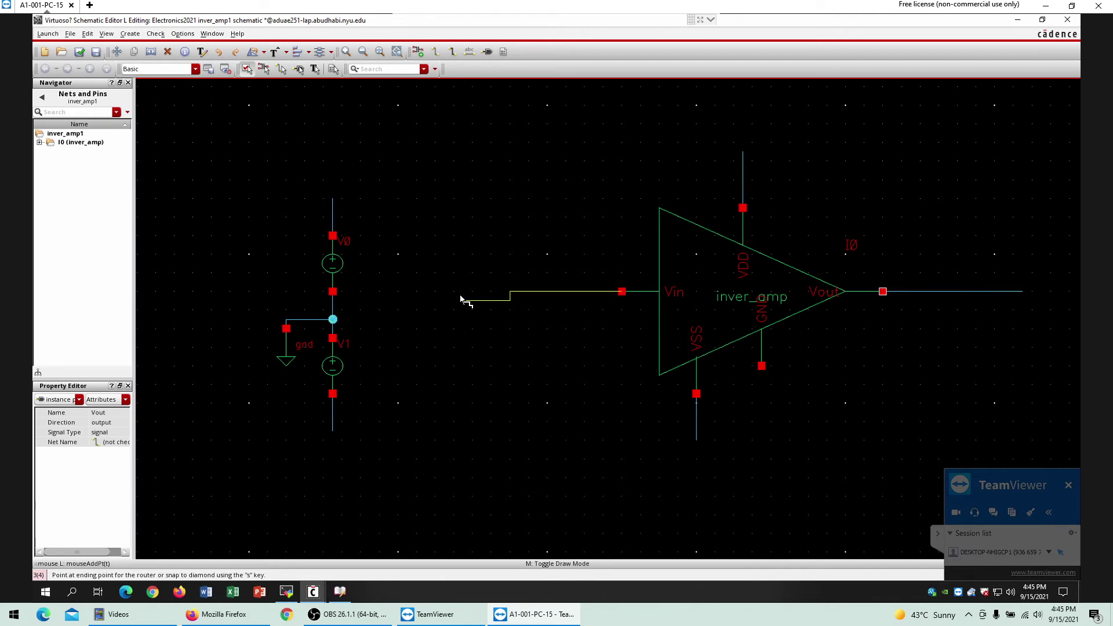
{"action": "left_click", "coordinate": [489, 293]}
{"action": "key", "text": "Escape"}
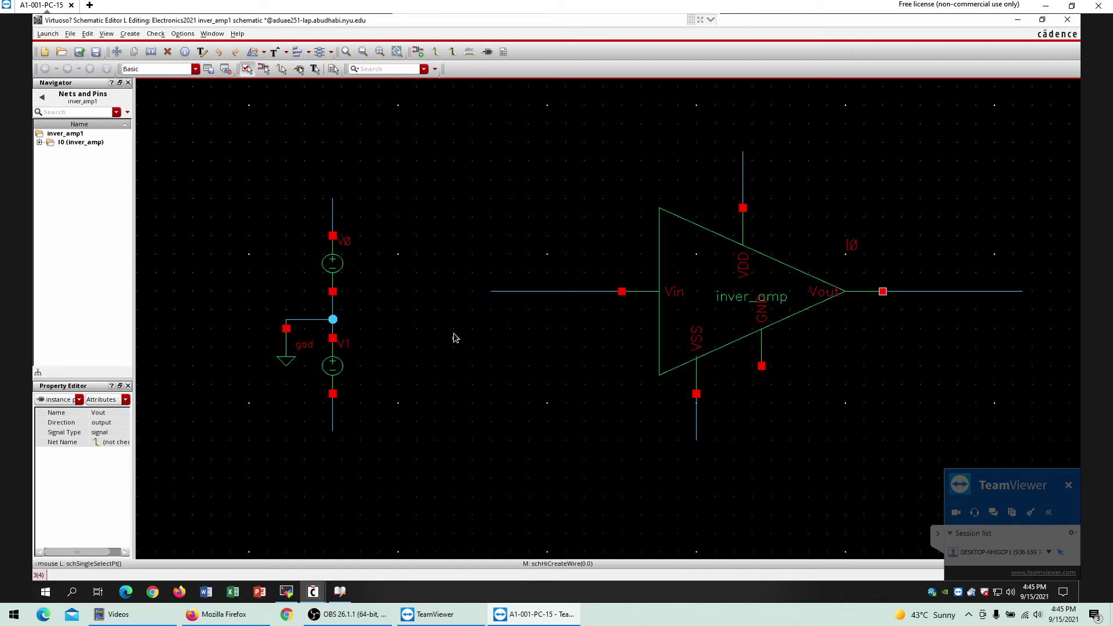
Label the stubs VDD above V0, VSS below V1, and Vout on the output wire.
{"action": "key", "text": "l"}
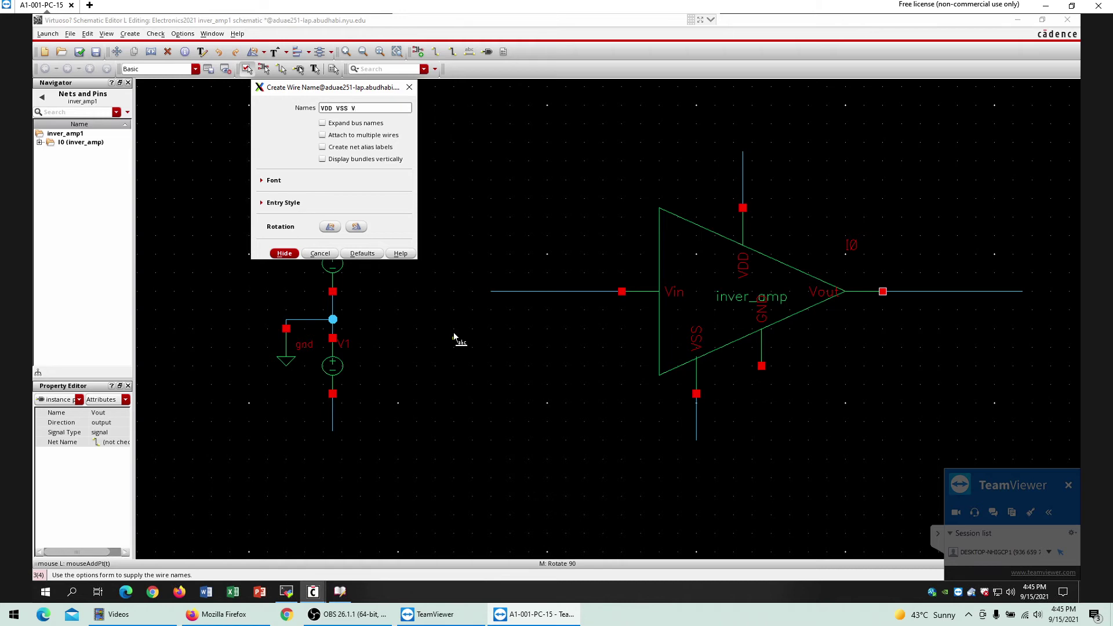
{"action": "type", "text": "ut"}
{"action": "key", "text": "Return"}
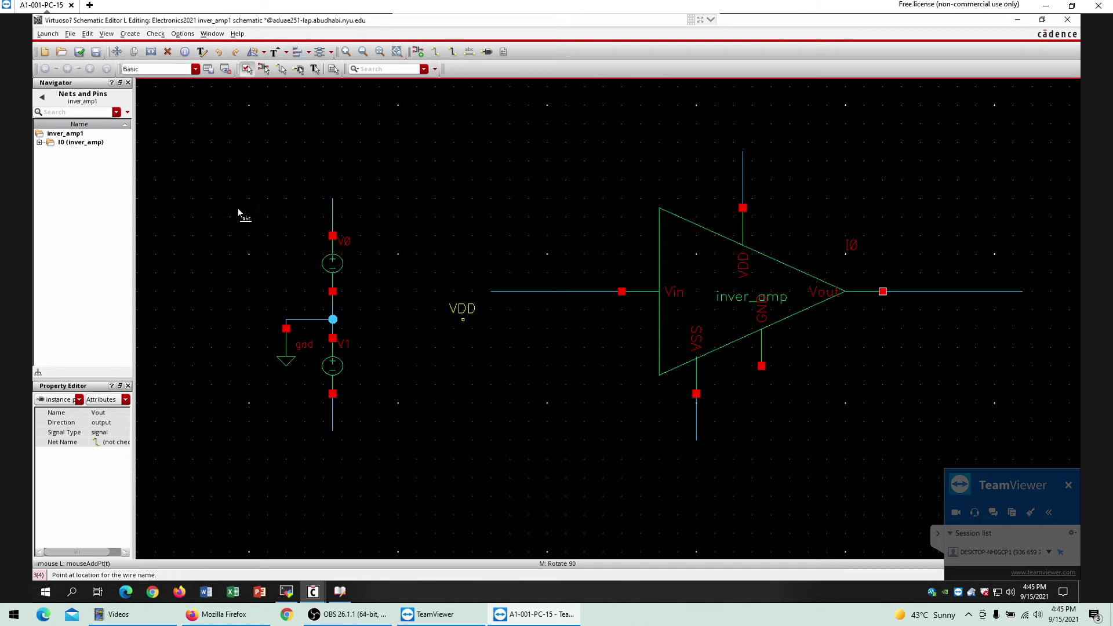
{"action": "middle_click", "coordinate": [334, 205]}
{"action": "left_click", "coordinate": [334, 208]}
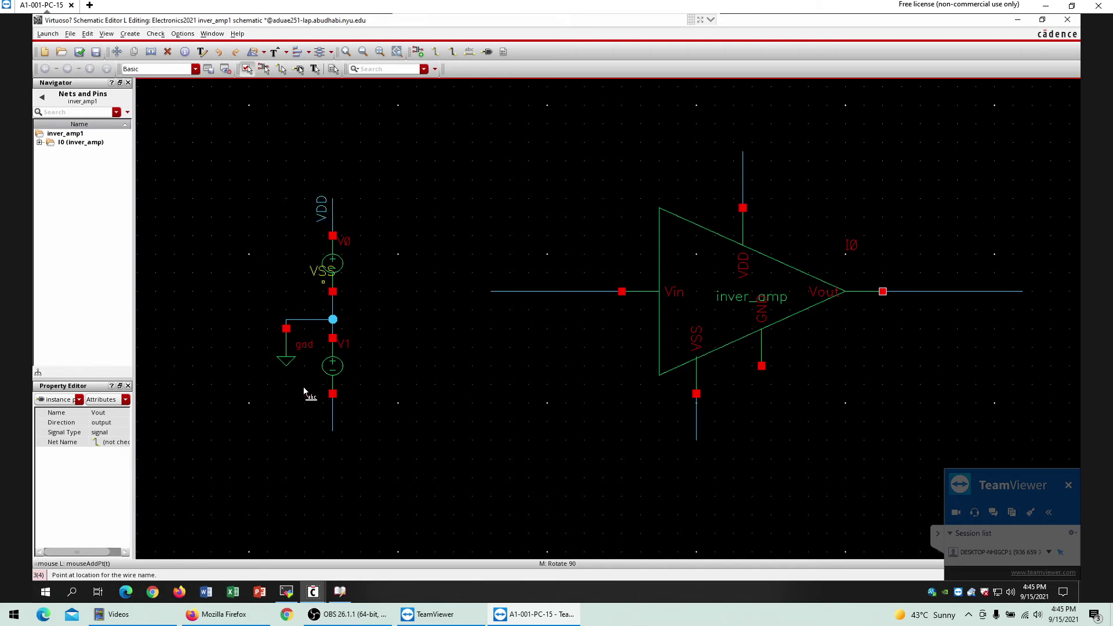
{"action": "left_click", "coordinate": [339, 406]}
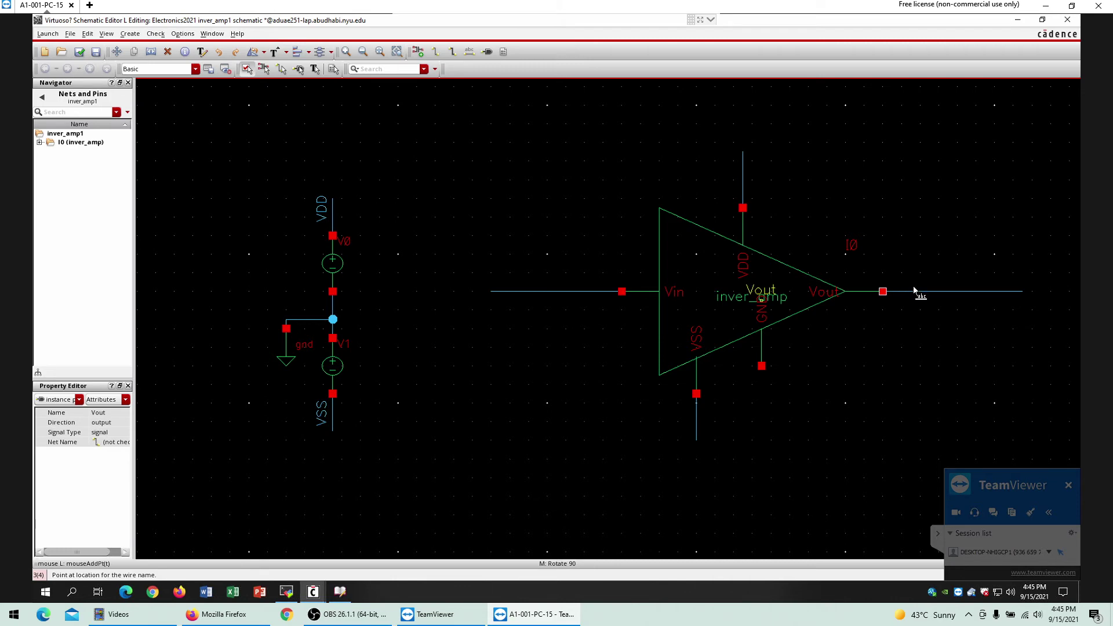
{"action": "left_click", "coordinate": [980, 292]}
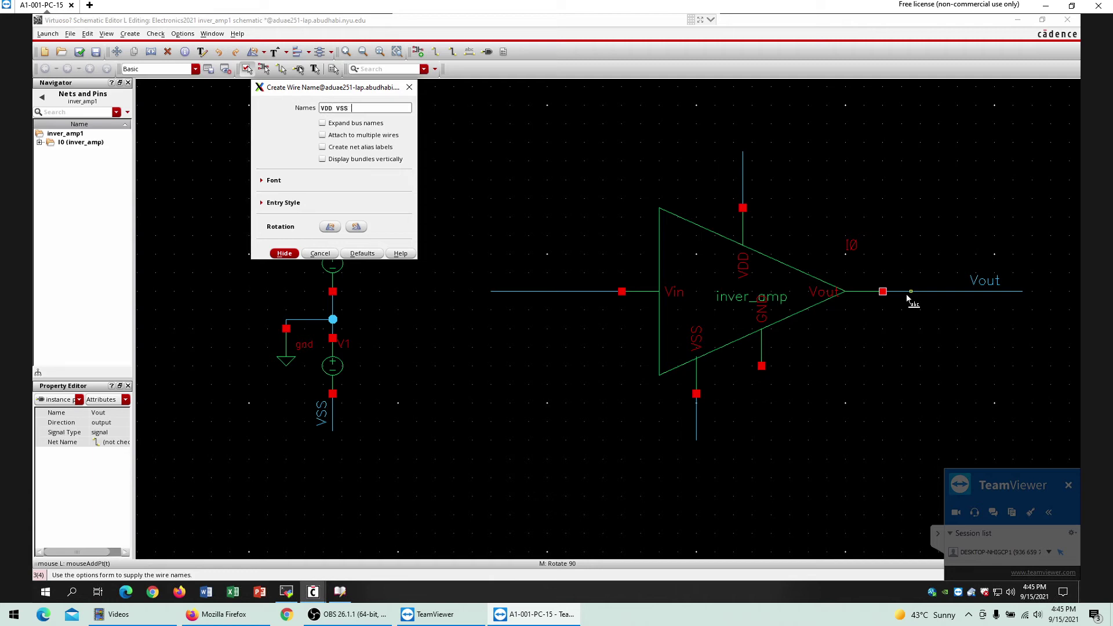
Label the amplifier's supply stubs VDD and VSS.
{"action": "type", "text": "in"}
{"action": "key", "text": "Return"}
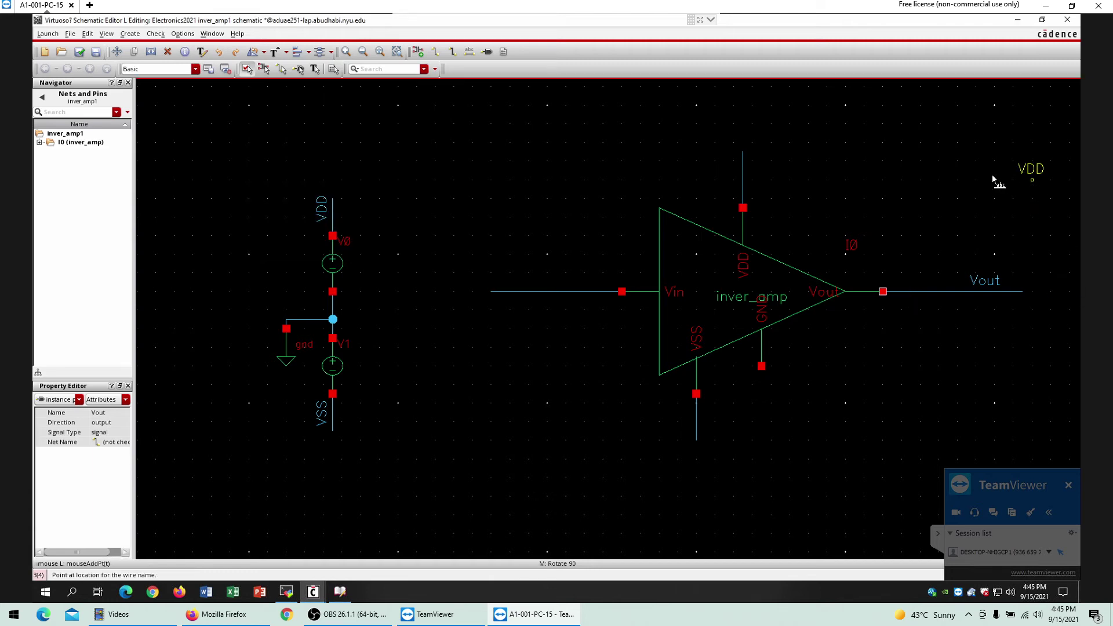
{"action": "left_click", "coordinate": [760, 238]}
{"action": "left_click", "coordinate": [698, 422]}
{"action": "key", "text": "Escape"}
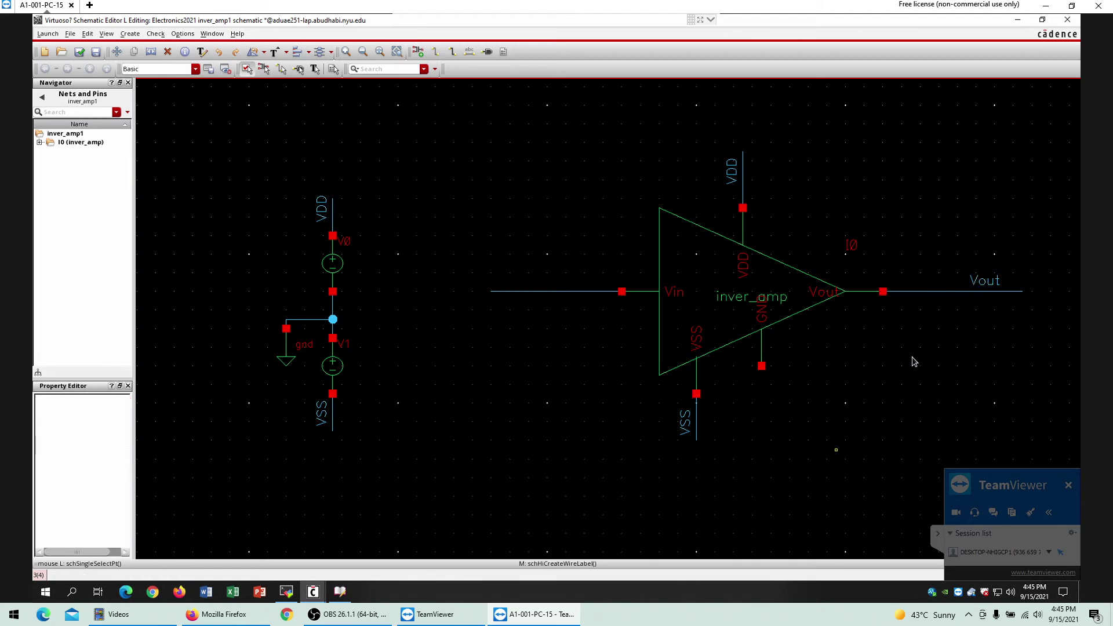
{"action": "left_click", "coordinate": [915, 361]}
{"action": "left_click", "coordinate": [450, 345]}
Attach a Vin label to the input wire.
{"action": "key", "text": "l"}
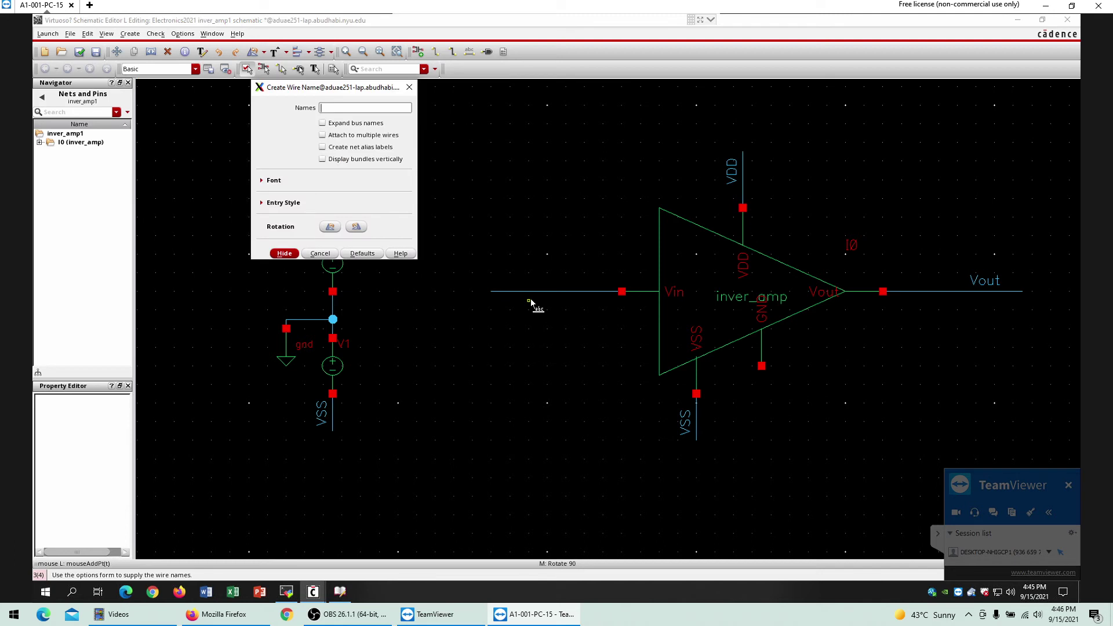
{"action": "type", "text": "Vin"}
{"action": "key", "text": "Return"}
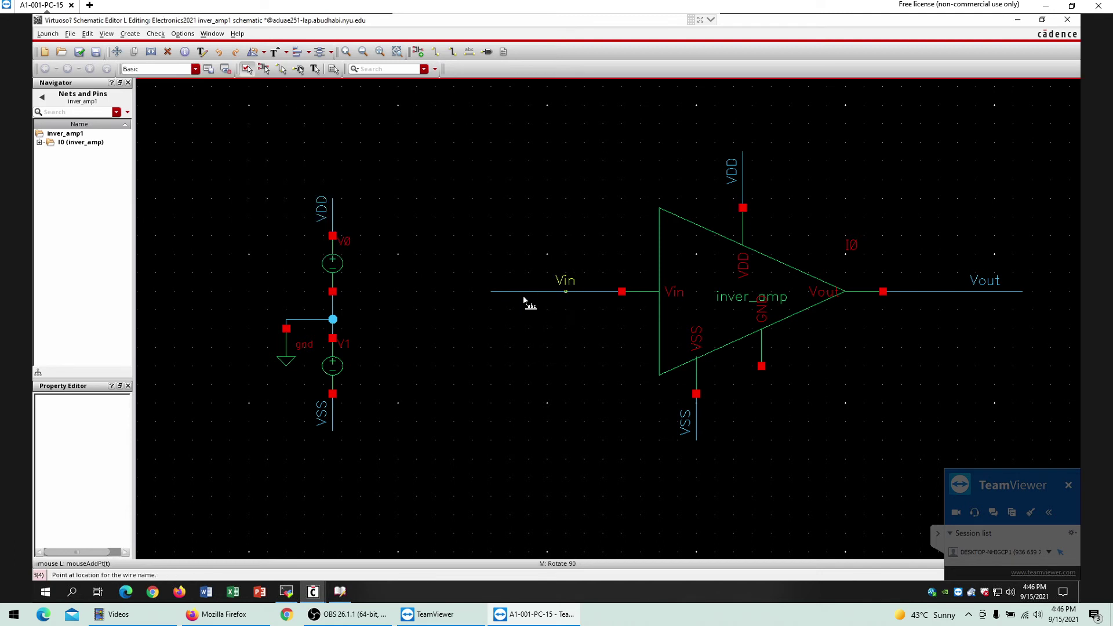
{"action": "left_click", "coordinate": [521, 292]}
Copy the gnd symbol below the amplifier and wire its GND pin to it.
{"action": "key", "text": "i"}
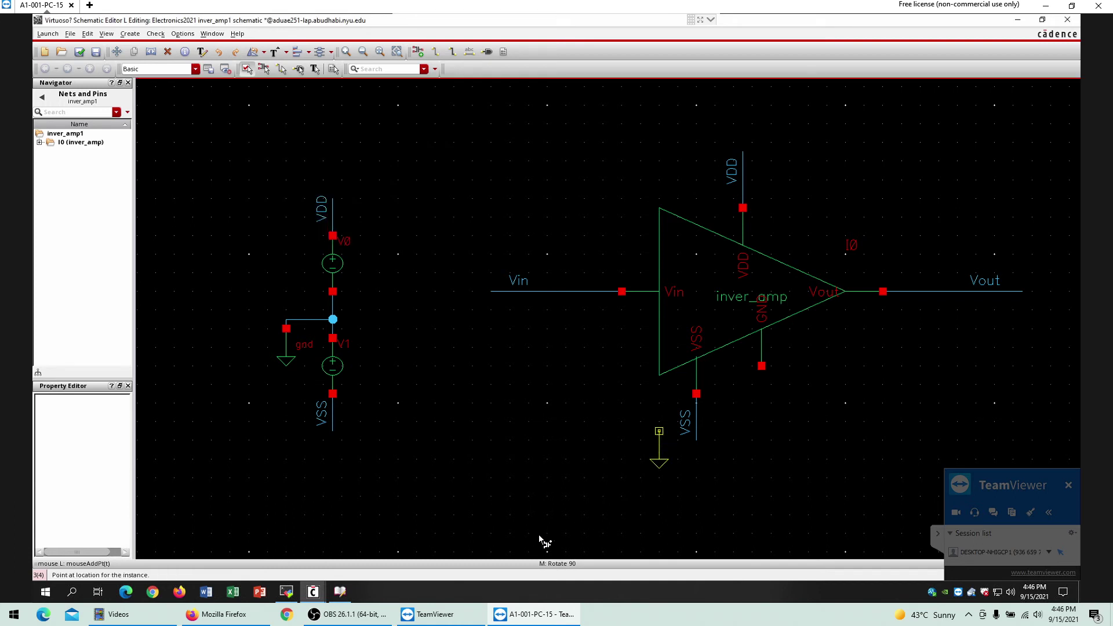
{"action": "key", "text": "Escape"}
{"action": "left_click", "coordinate": [287, 353]}
{"action": "key", "text": "c"}
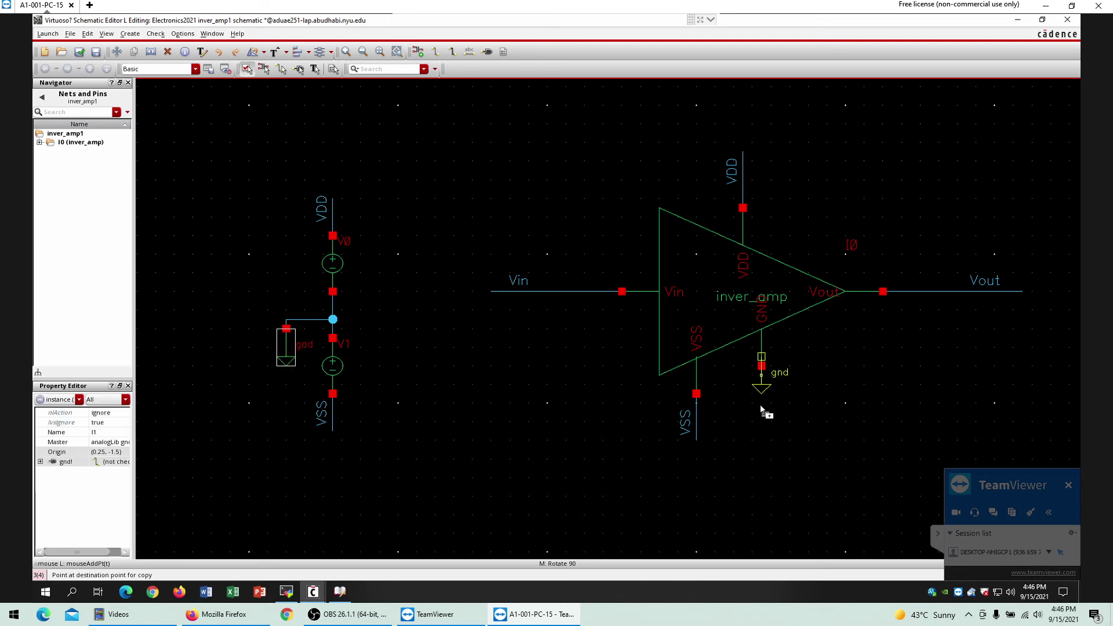
{"action": "left_click", "coordinate": [760, 419]}
{"action": "key", "text": "w"}
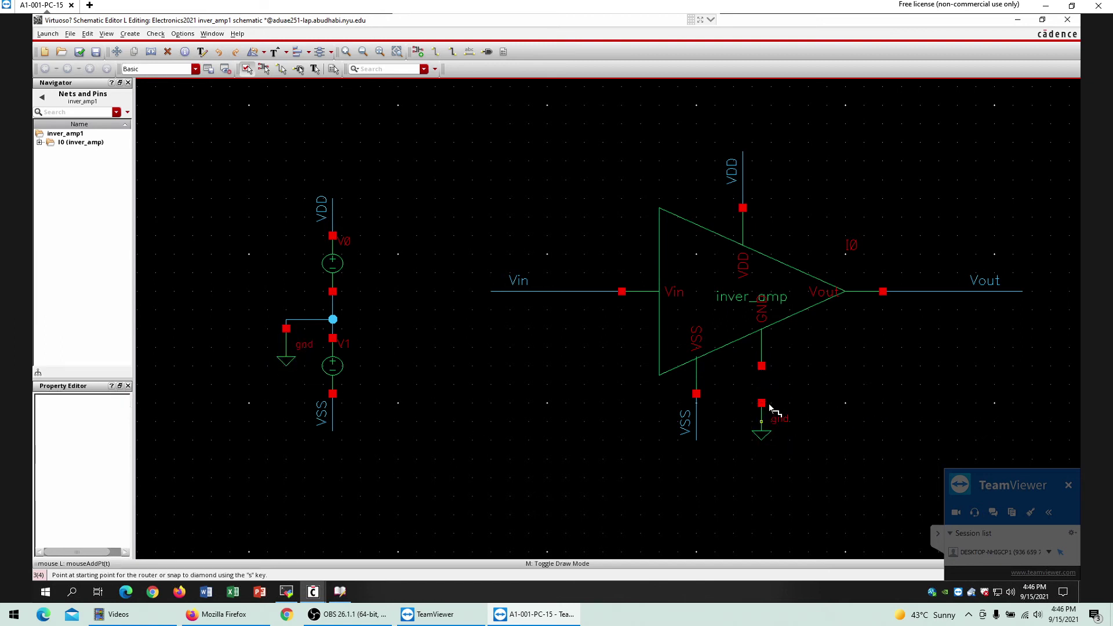
{"action": "left_click", "coordinate": [762, 366]}
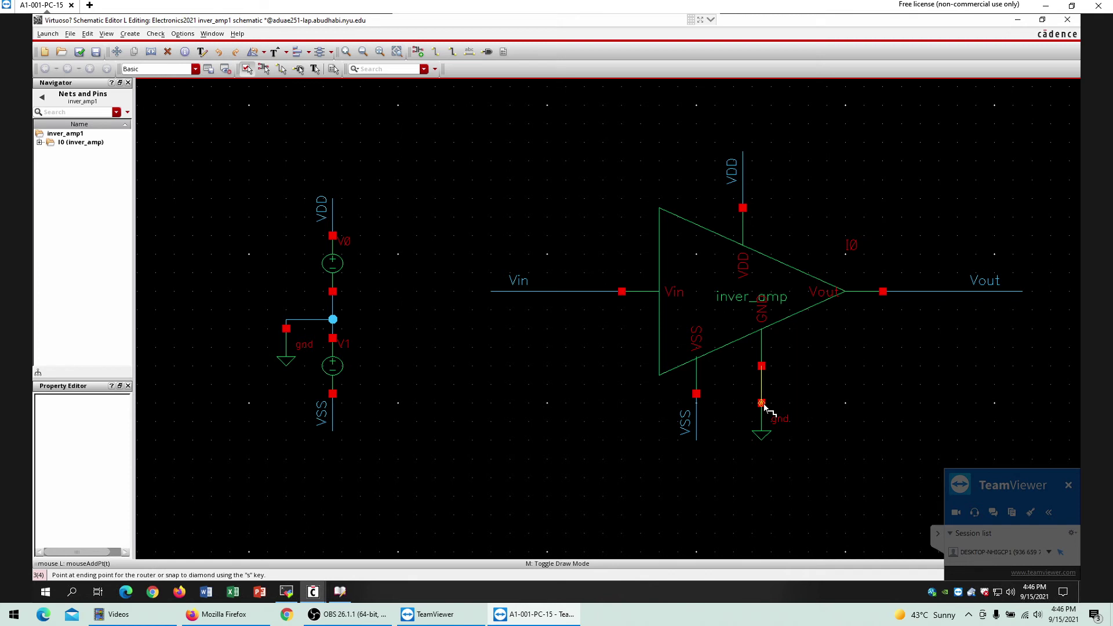
{"action": "left_click", "coordinate": [762, 403]}
{"action": "key", "text": "Escape"}
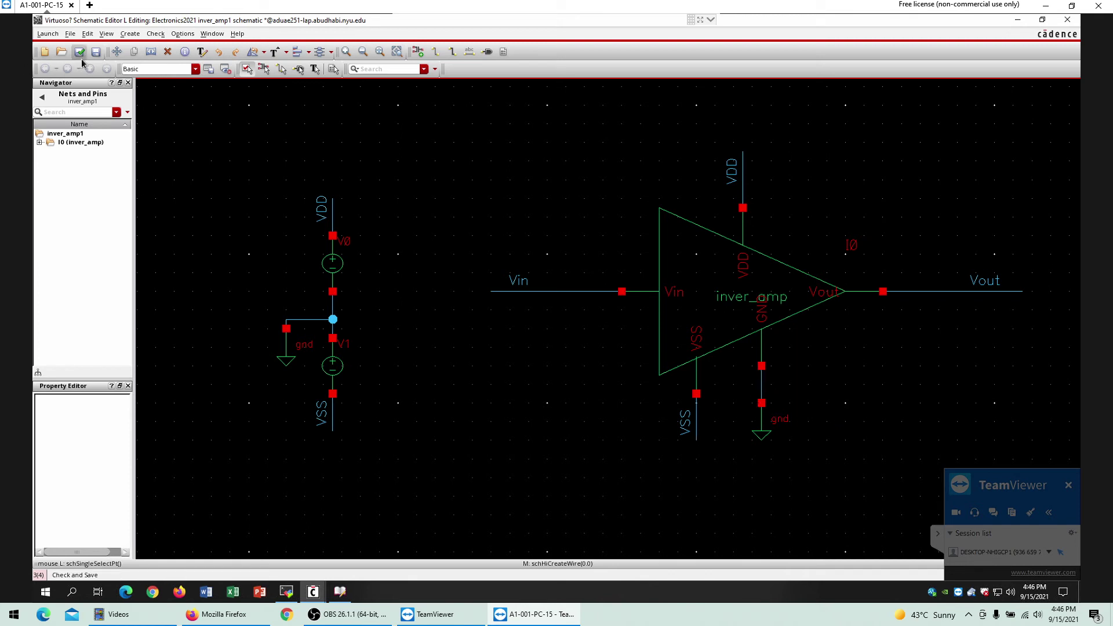
Check and save inver_amp1, then review the floating Vin/Vout warning markers.
{"action": "left_click", "coordinate": [79, 51]}
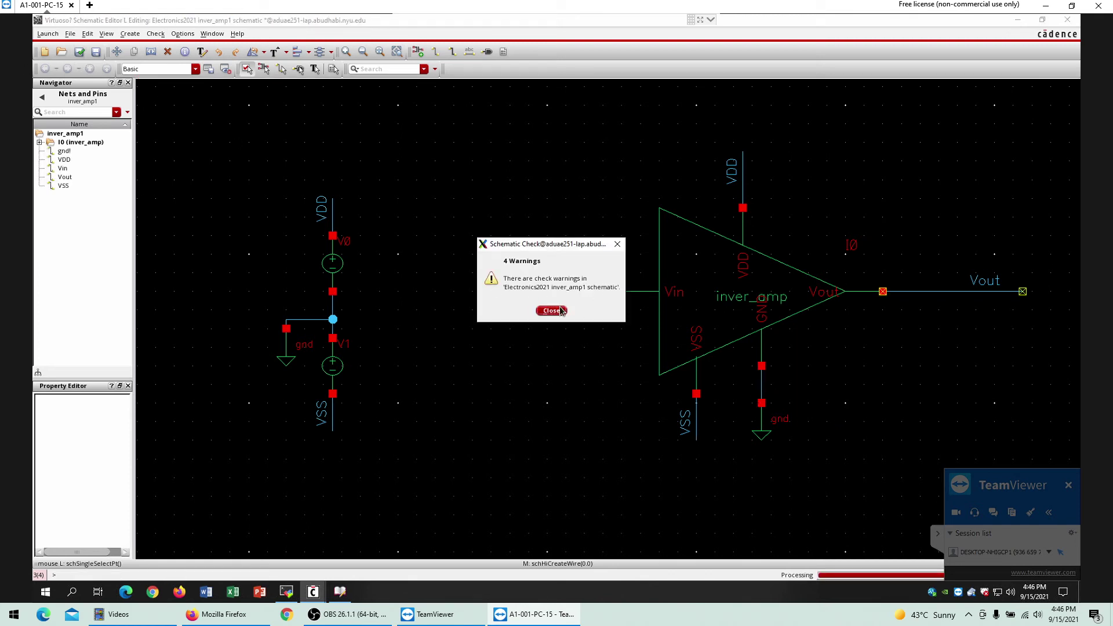
{"action": "left_click", "coordinate": [558, 311]}
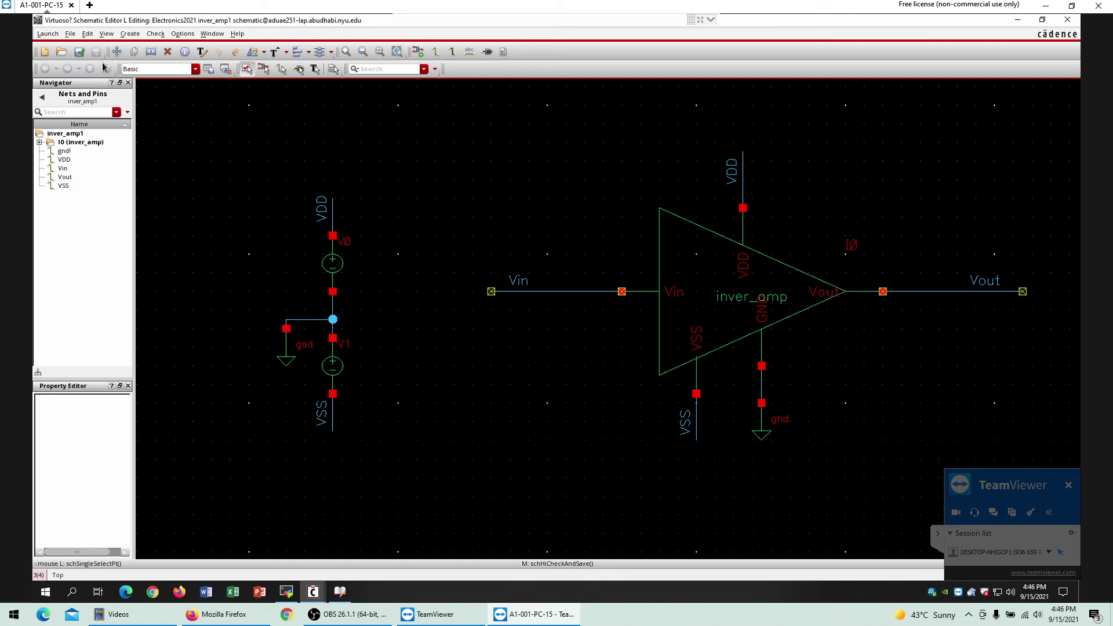
{"action": "left_click", "coordinate": [79, 51]}
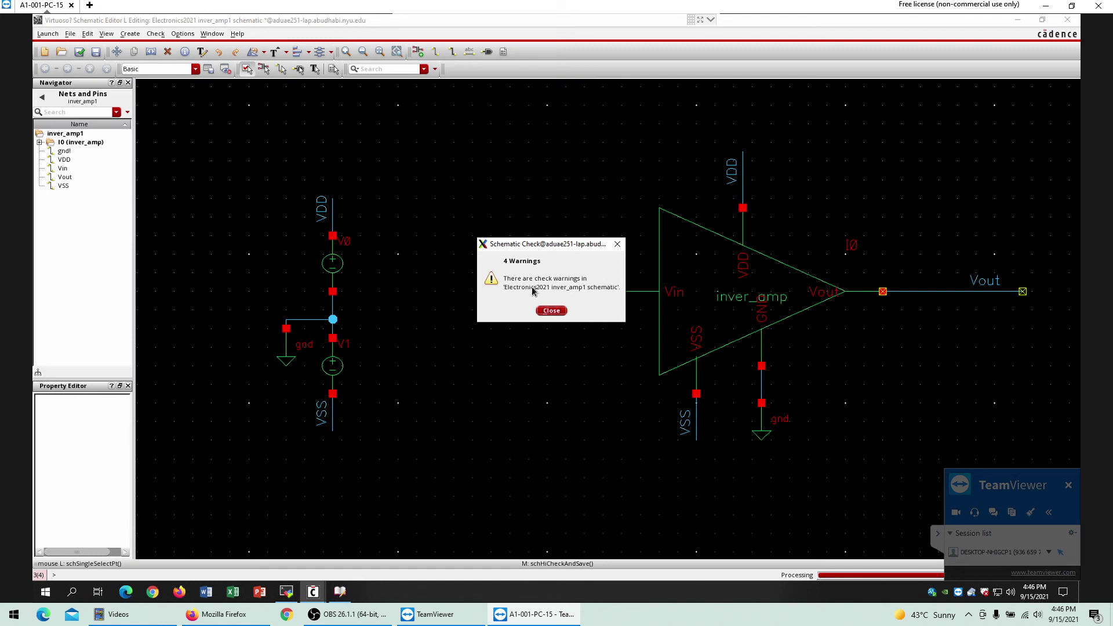
{"action": "left_click", "coordinate": [552, 311]}
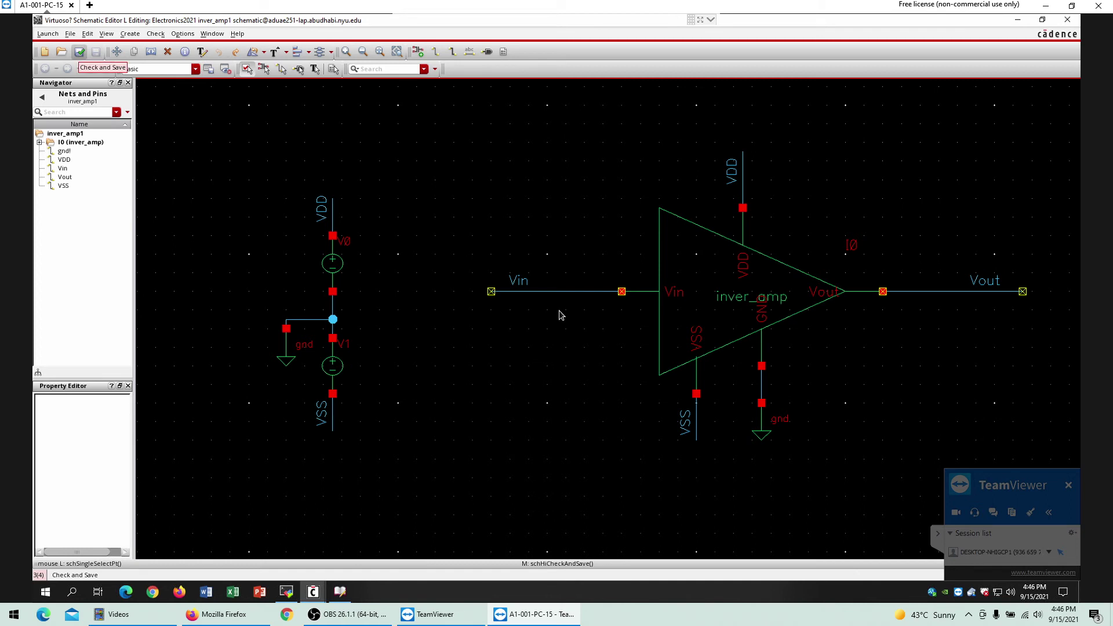
{"action": "key", "text": "g"}
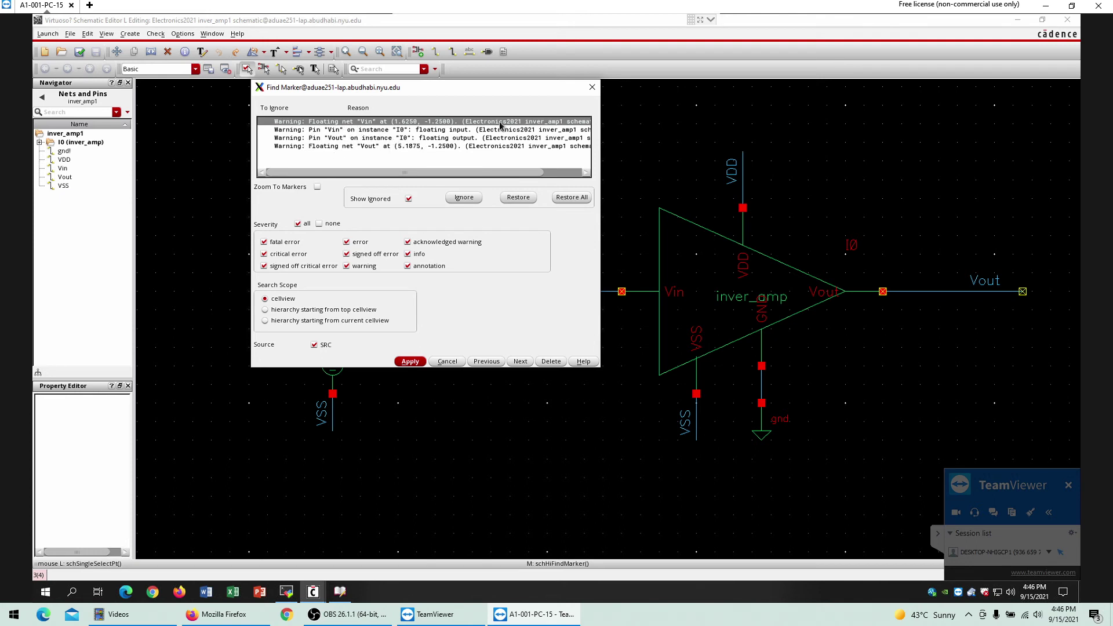
{"action": "left_click", "coordinate": [592, 87]}
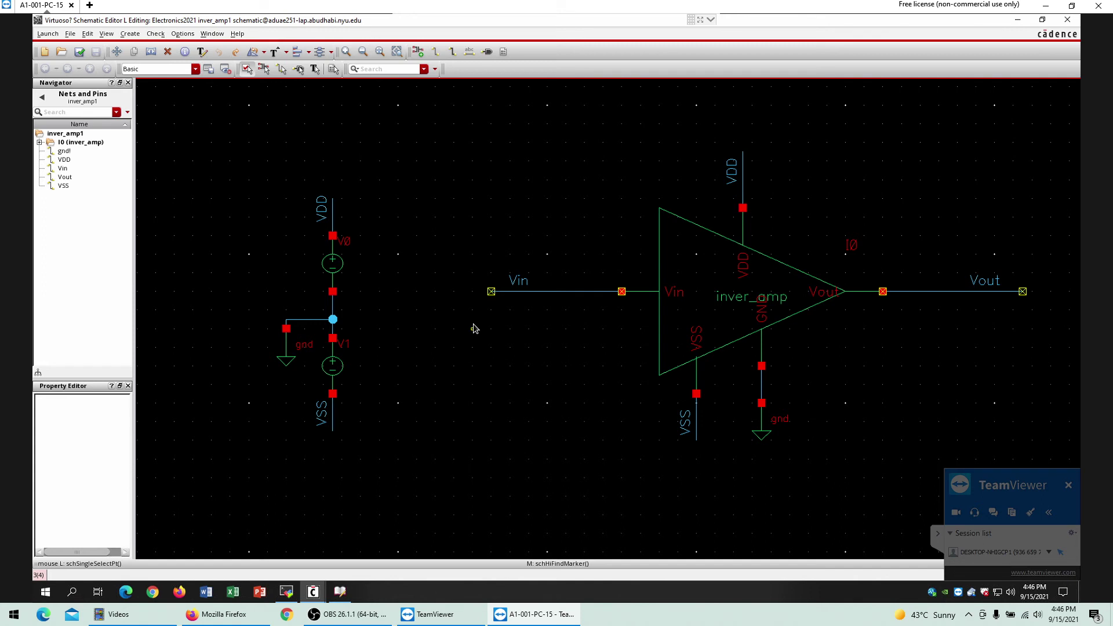
Place a vsin source V2 left of Vin and wire its top pin to Vin.
{"action": "key", "text": "i"}
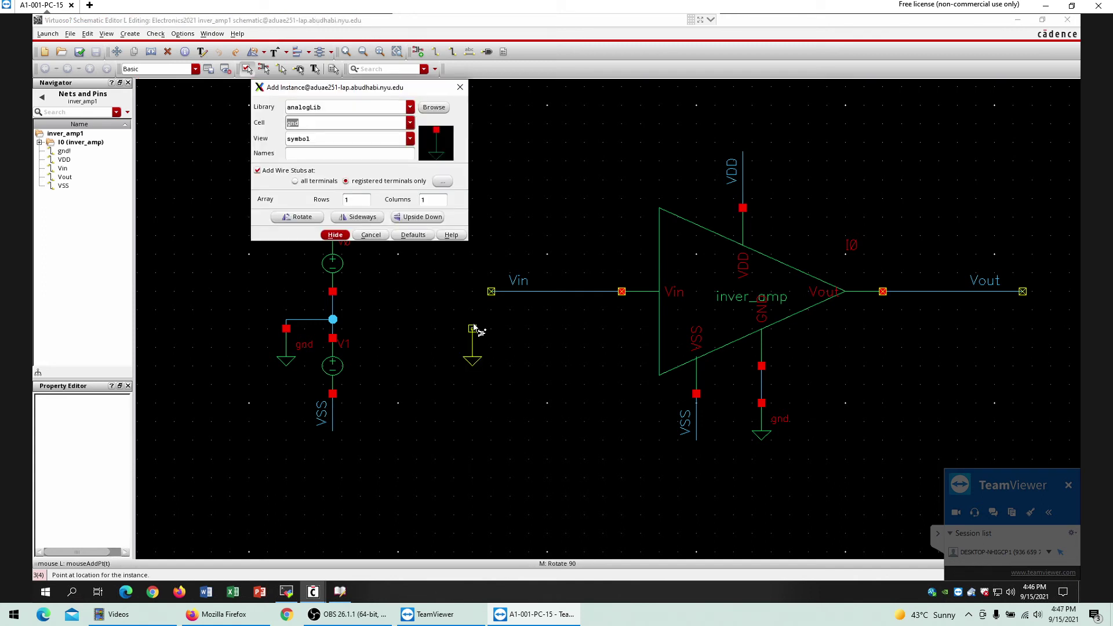
{"action": "type", "text": "vsin"}
{"action": "key", "text": "Return"}
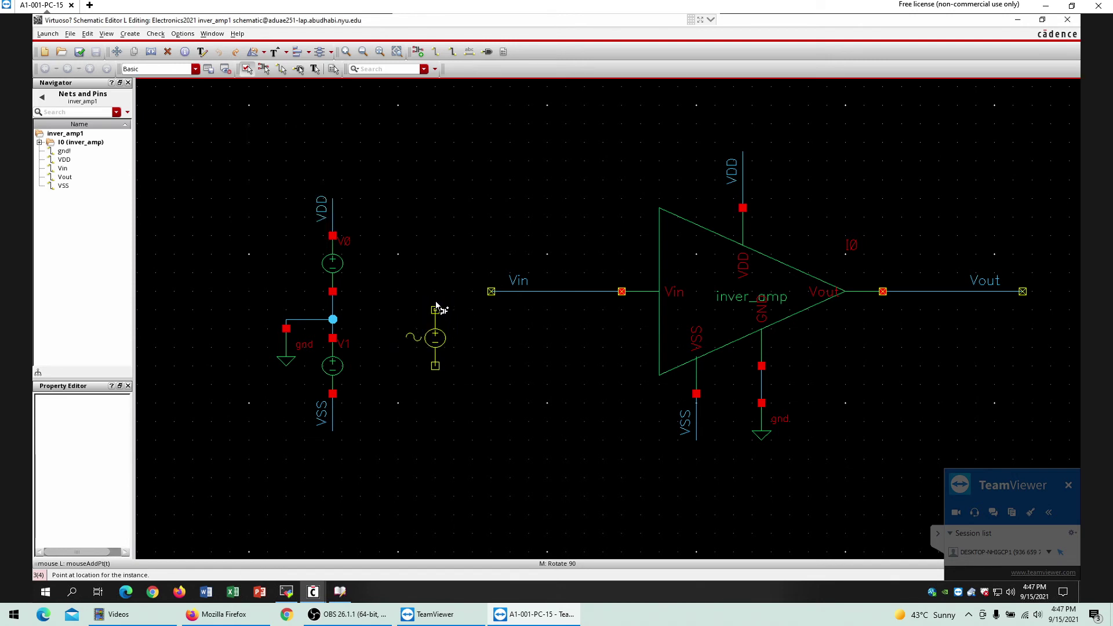
{"action": "left_click", "coordinate": [446, 295]}
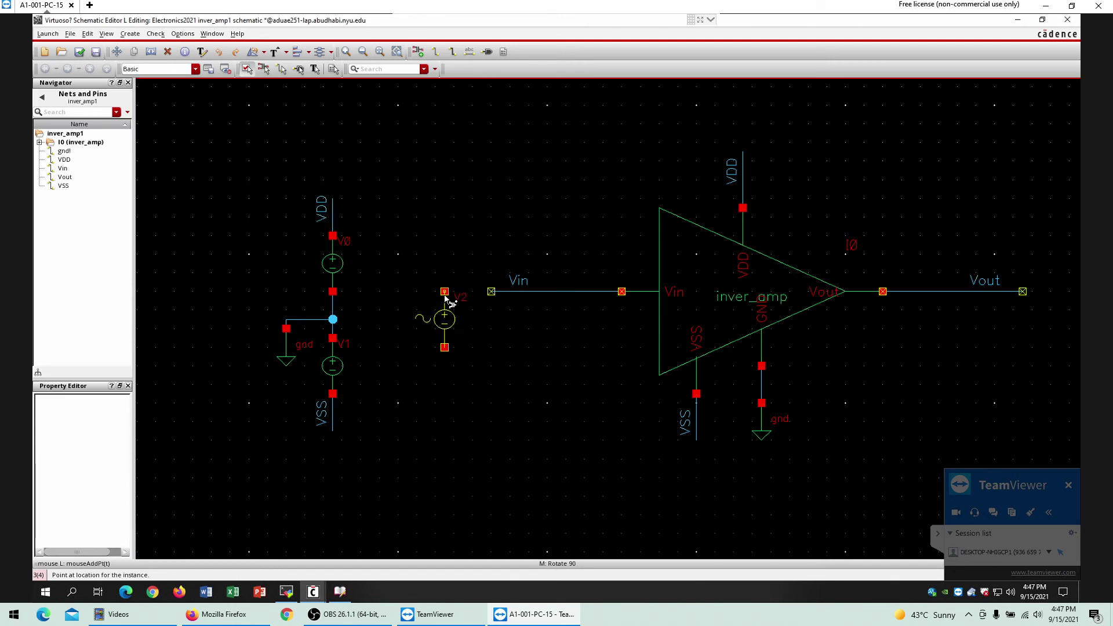
{"action": "key", "text": "w"}
{"action": "left_click", "coordinate": [445, 292]}
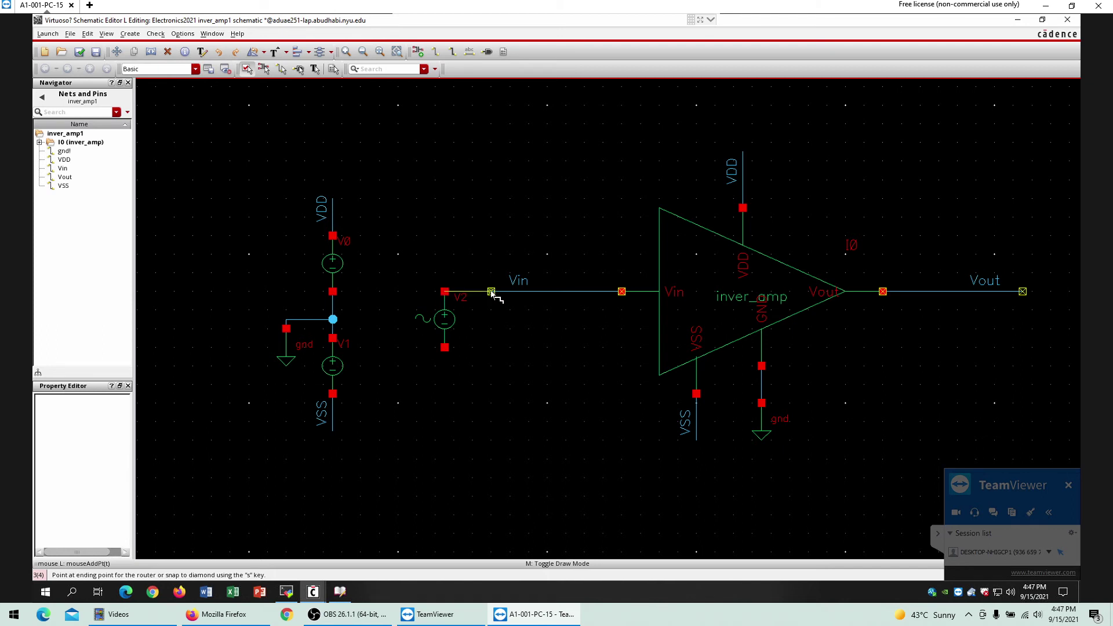
{"action": "left_click", "coordinate": [492, 293]}
Ground V2's lower pin with a gnd copy and open V2's properties.
{"action": "key", "text": "c"}
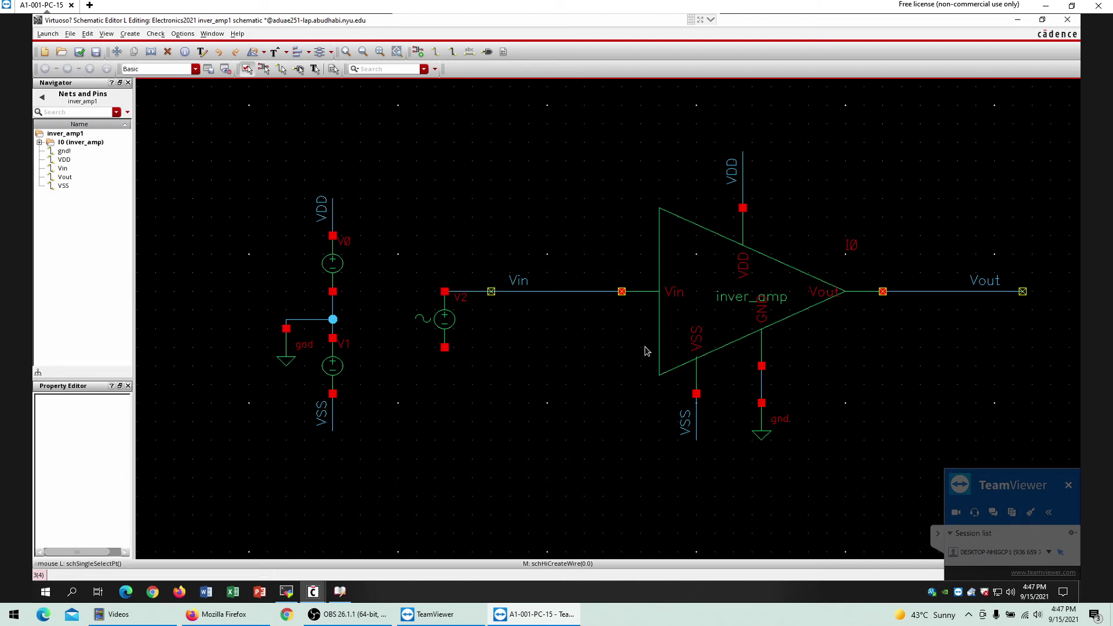
{"action": "left_click", "coordinate": [763, 436]}
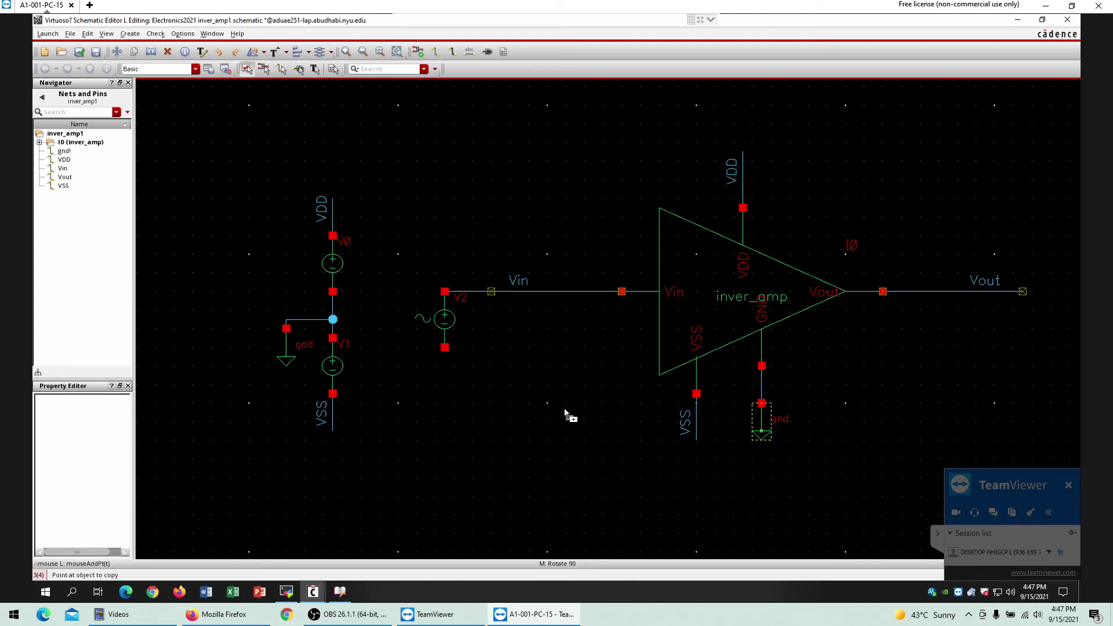
{"action": "left_click", "coordinate": [446, 377]}
{"action": "key", "text": "Escape"}
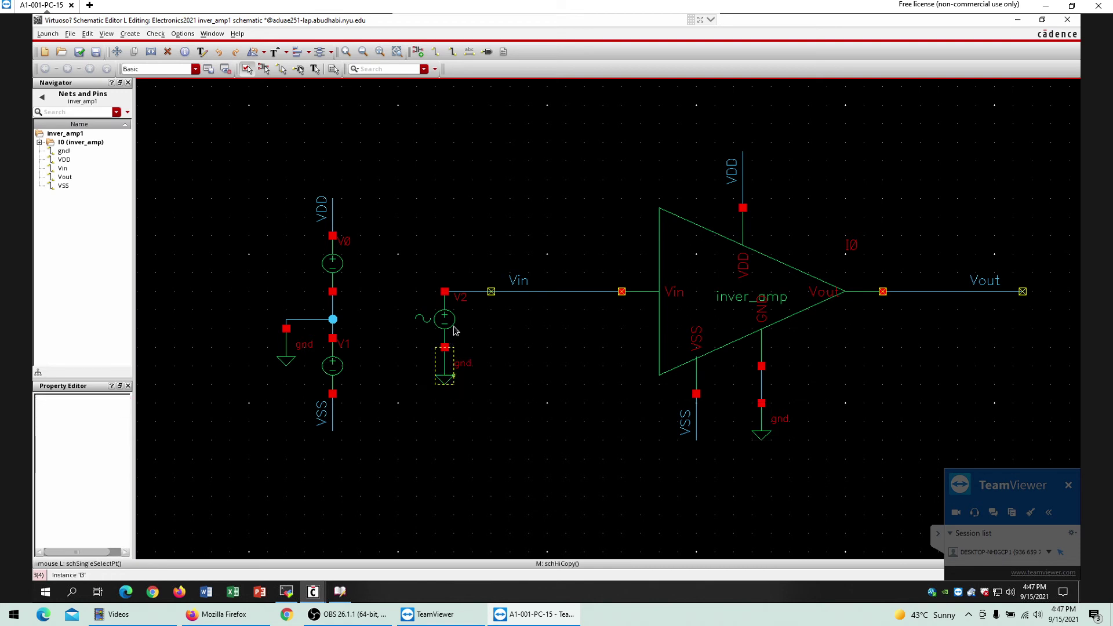
{"action": "left_click", "coordinate": [450, 320]}
{"action": "key", "text": "q"}
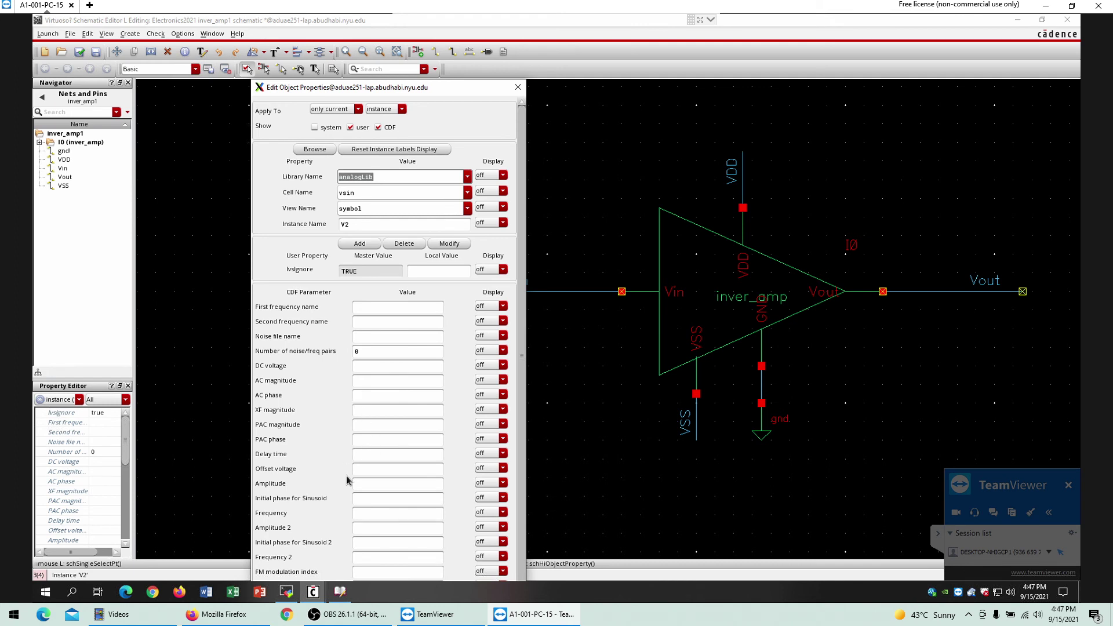
Give sine source V2 amplitude 500m and frequency 20.
{"action": "left_click", "coordinate": [362, 484]}
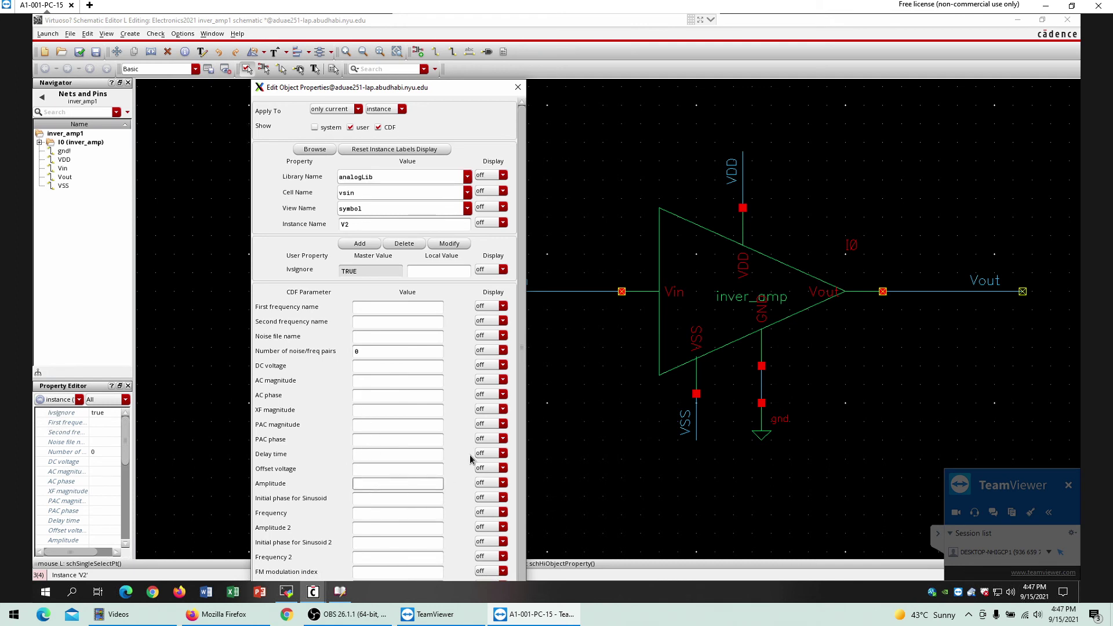
{"action": "type", "text": "200"}
{"action": "key", "text": "BackSpace"}
{"action": "key", "text": "BackSpace"}
{"action": "key", "text": "BackSpace"}
{"action": "type", "text": "5"}
{"action": "key", "text": "Return"}
{"action": "left_click", "coordinate": [403, 514]}
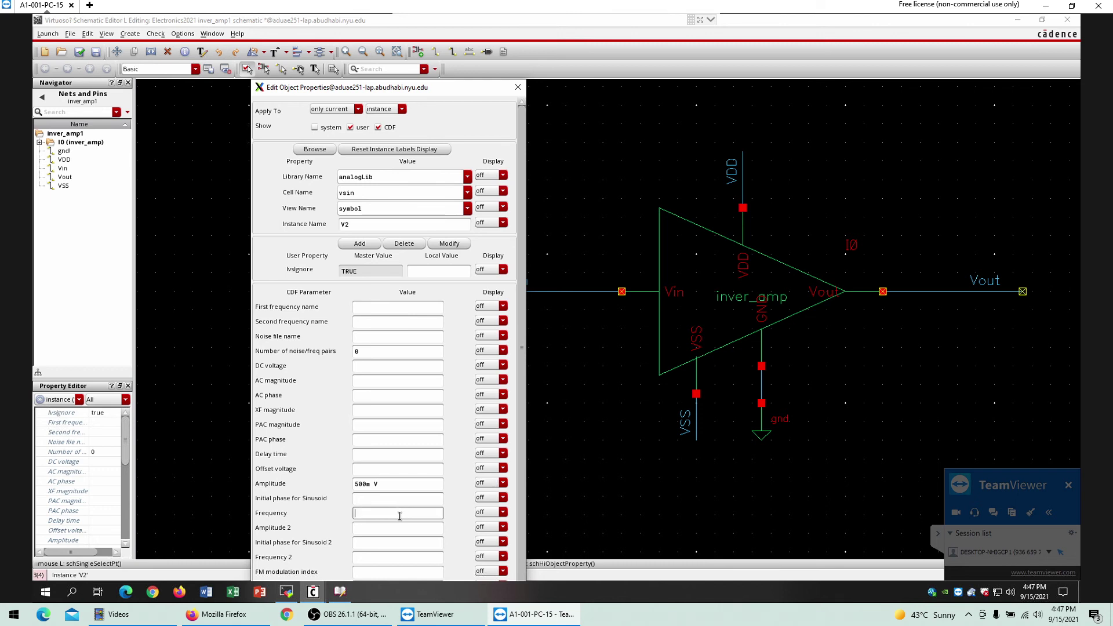
{"action": "key", "text": "Return"}
{"action": "left_click", "coordinate": [641, 378]}
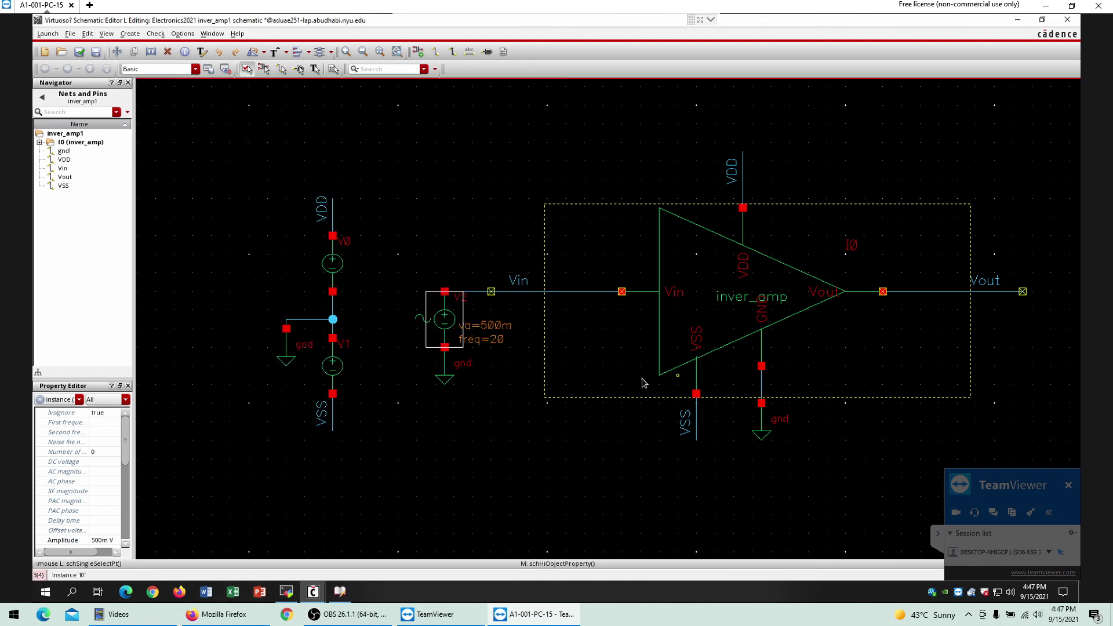
{"action": "left_click", "coordinate": [852, 423]}
Set the DC voltage of both V0 and V1 to 12.
{"action": "left_click", "coordinate": [332, 258]}
{"action": "key", "text": "q"}
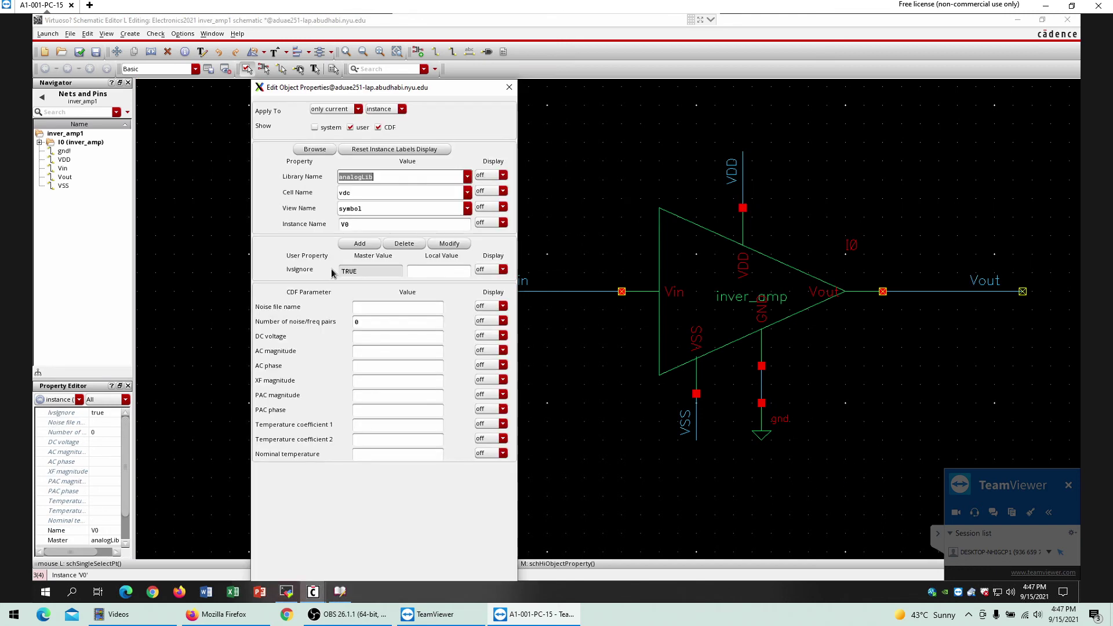
{"action": "left_click", "coordinate": [363, 342]}
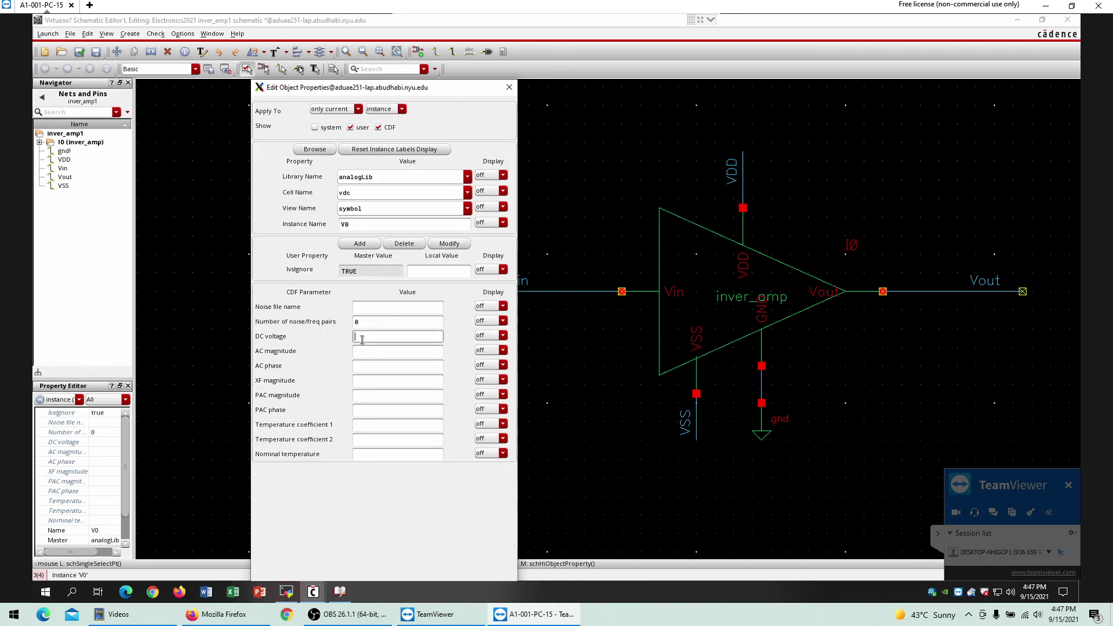
{"action": "type", "text": "12"}
{"action": "key", "text": "Return"}
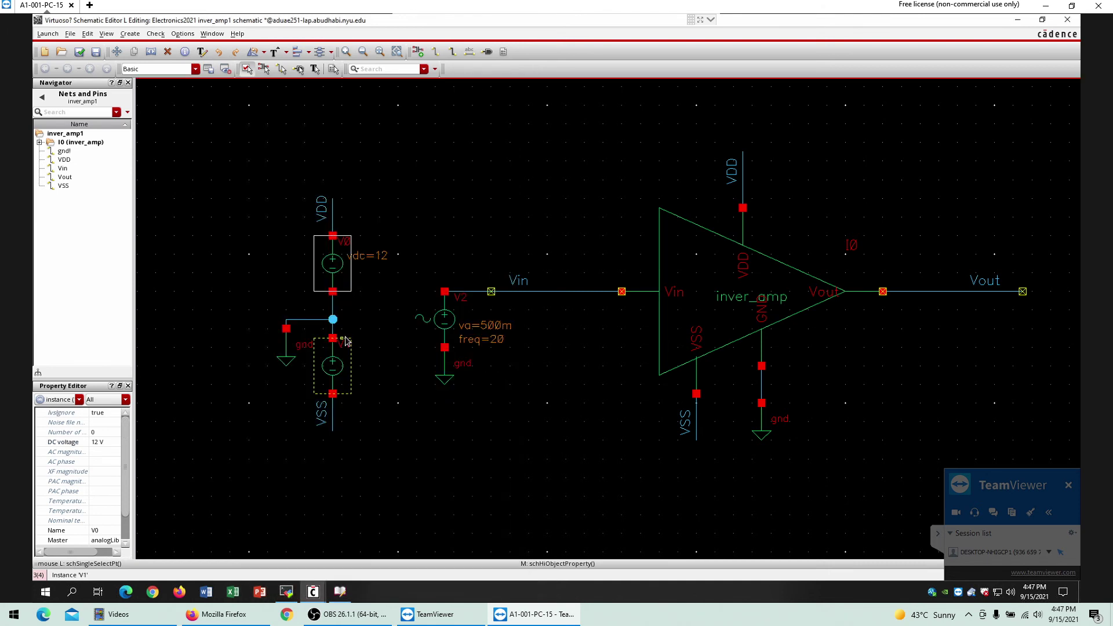
{"action": "left_click", "coordinate": [330, 372]}
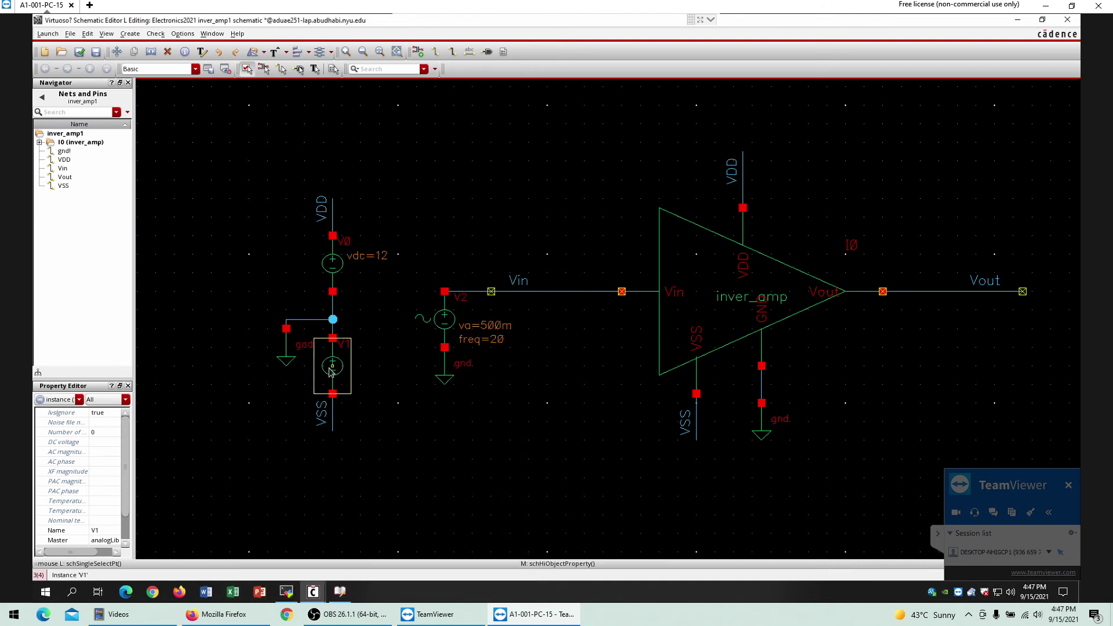
{"action": "type", "text": "q"}
{"action": "type", "text": "12"}
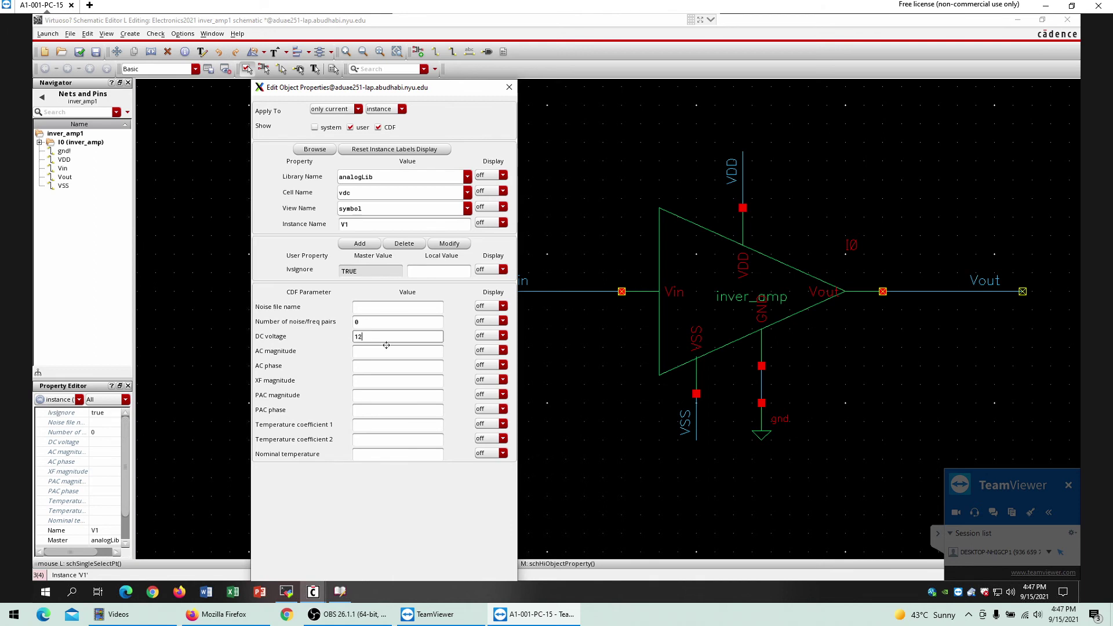
{"action": "key", "text": "Return"}
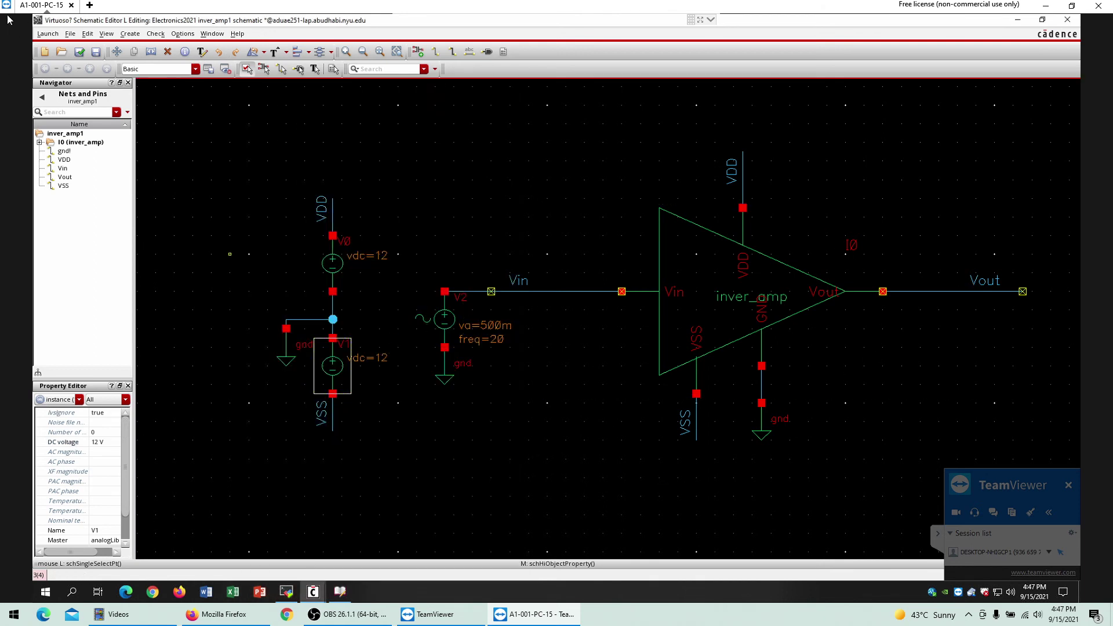
Check and save the schematic and dismiss the warnings.
{"action": "left_click", "coordinate": [77, 52]}
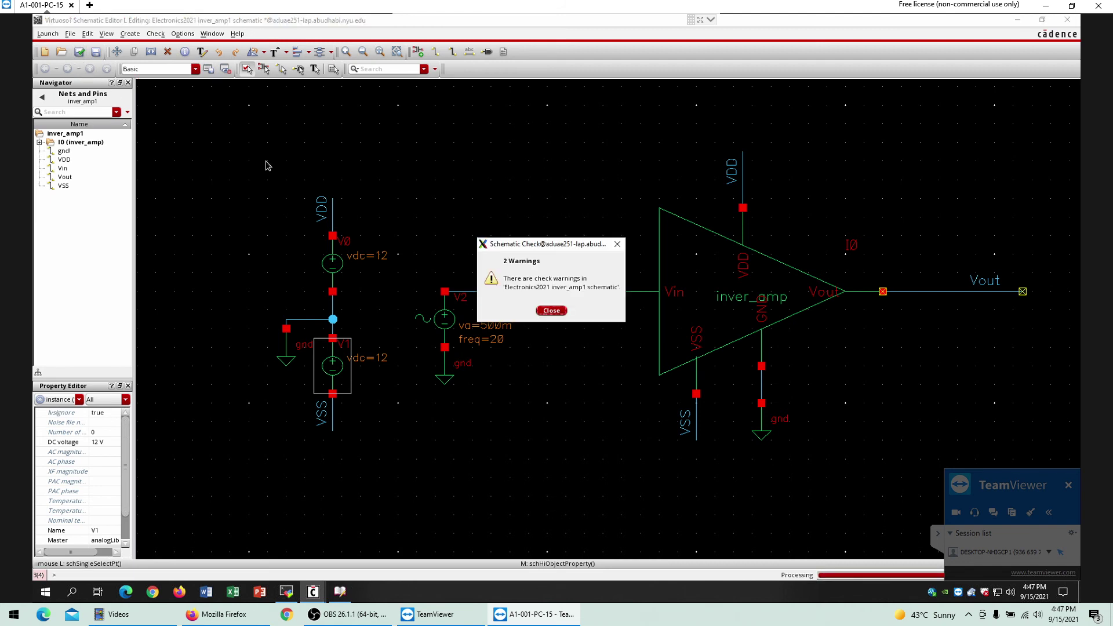
{"action": "left_click", "coordinate": [551, 311]}
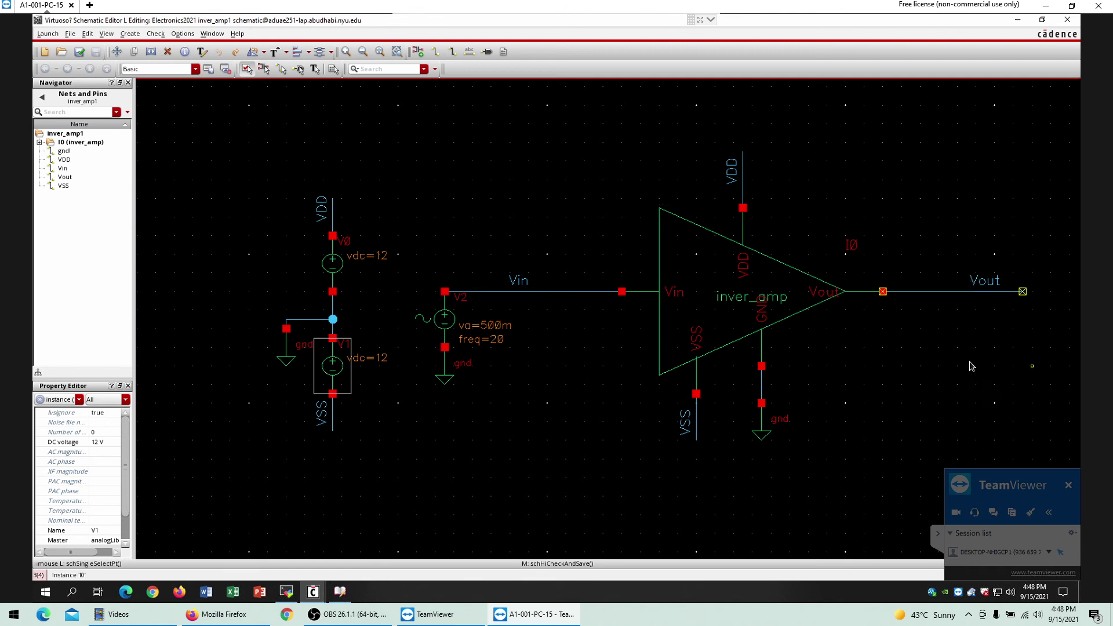
{"action": "left_click", "coordinate": [989, 331]}
Place capacitor C0 at the end of the Vout wire.
{"action": "key", "text": "i"}
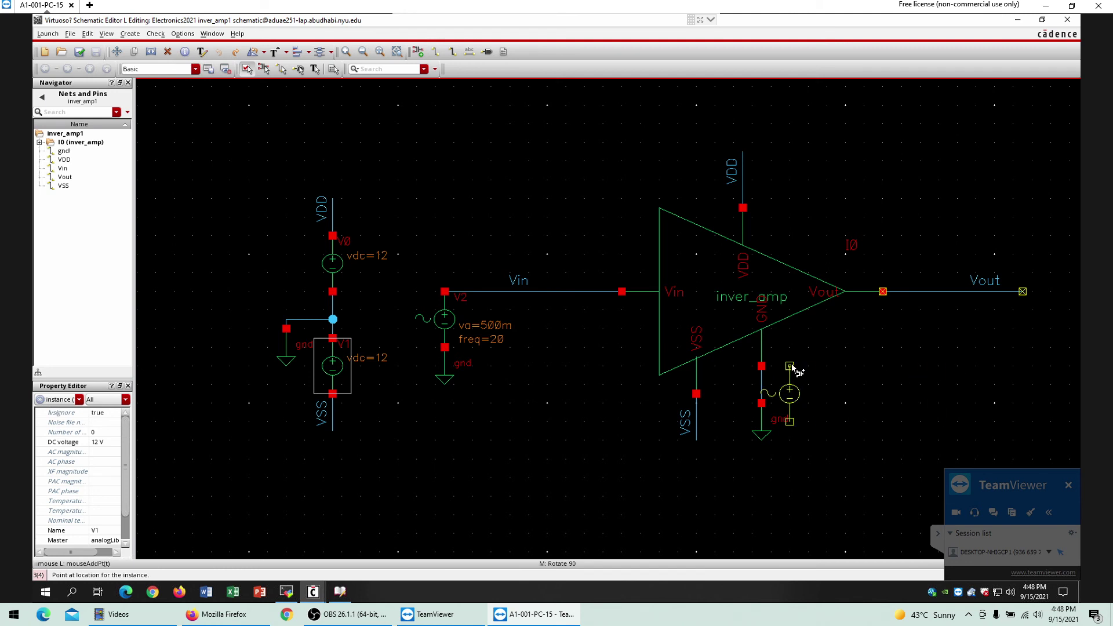
{"action": "key", "text": "Escape"}
{"action": "type", "text": "in"}
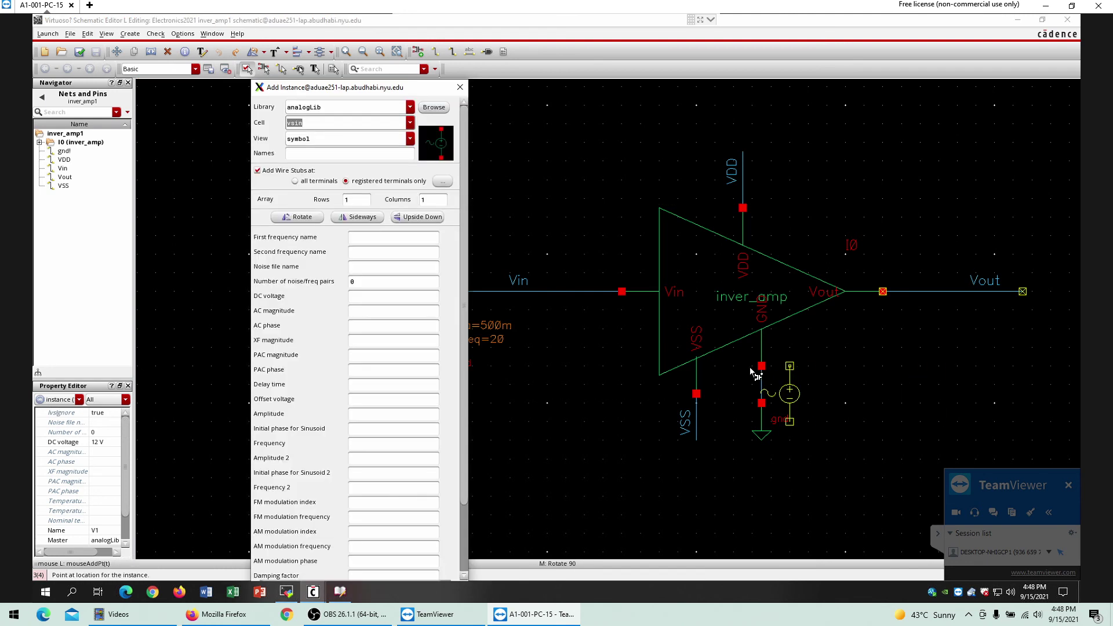
{"action": "type", "text": "cap"}
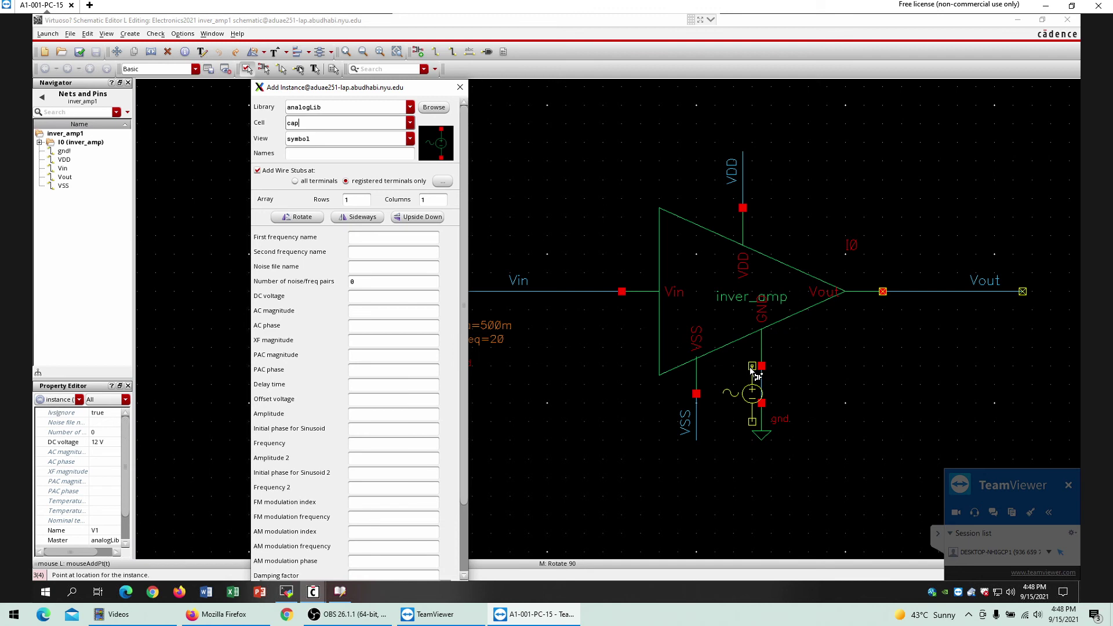
{"action": "key", "text": "Return"}
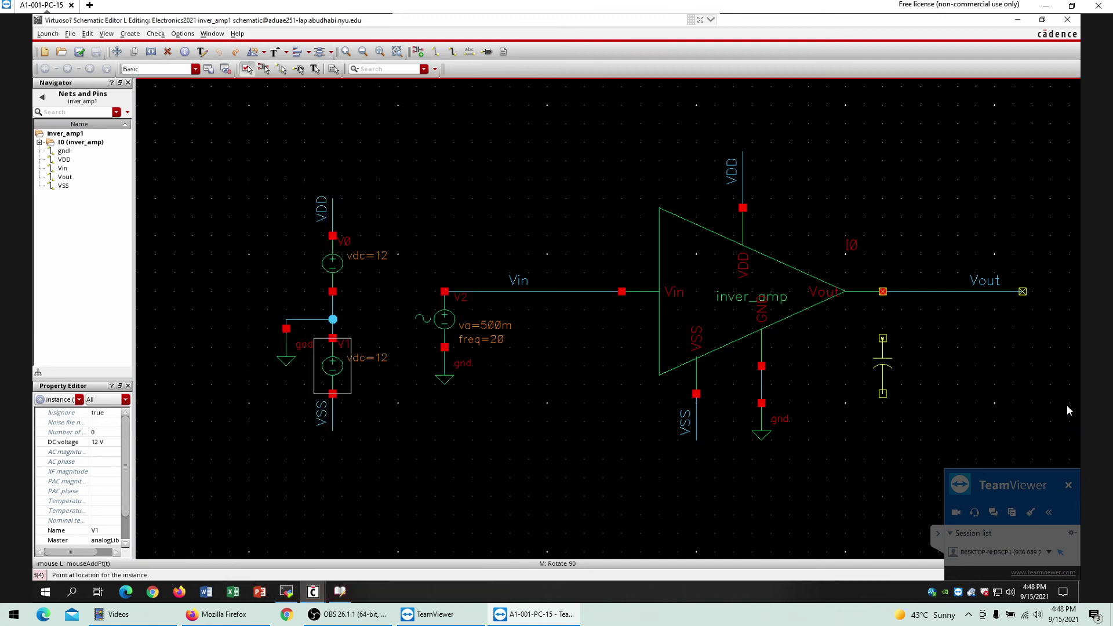
{"action": "left_click", "coordinate": [1021, 294]}
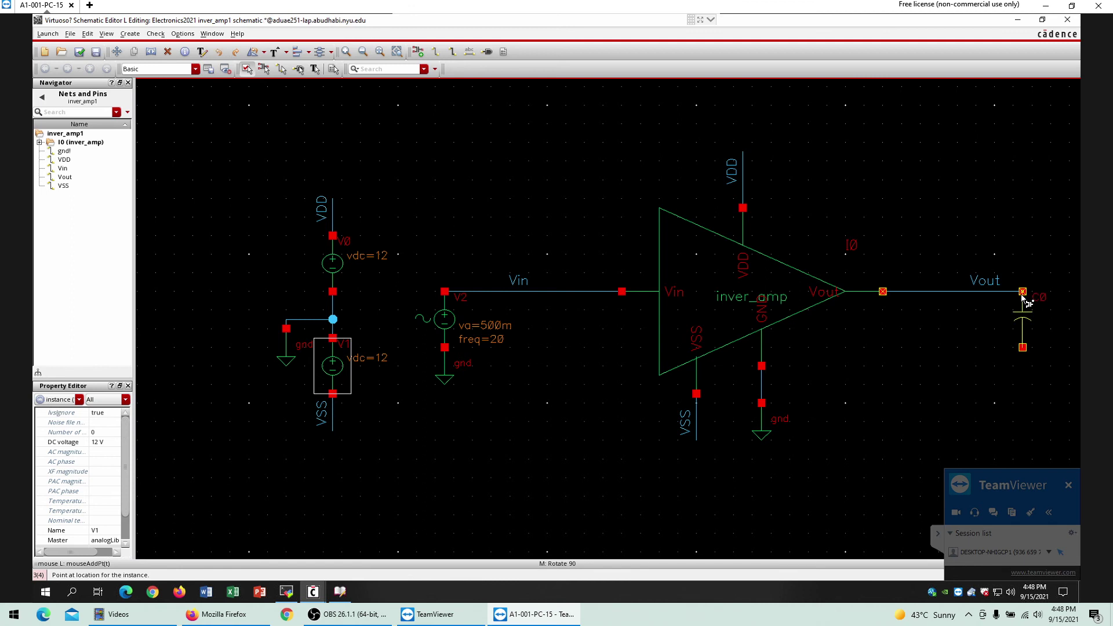
Copy a gnd symbol under capacitor C0 to ground its lower terminal.
{"action": "key", "text": "c"}
{"action": "left_click", "coordinate": [763, 427]}
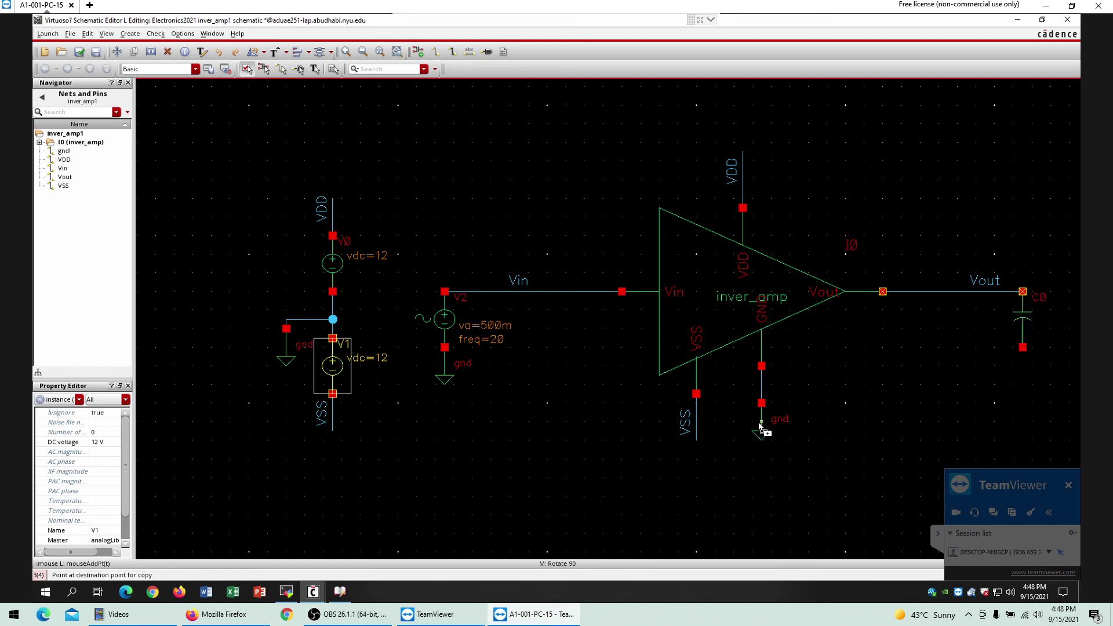
{"action": "key", "text": "Escape"}
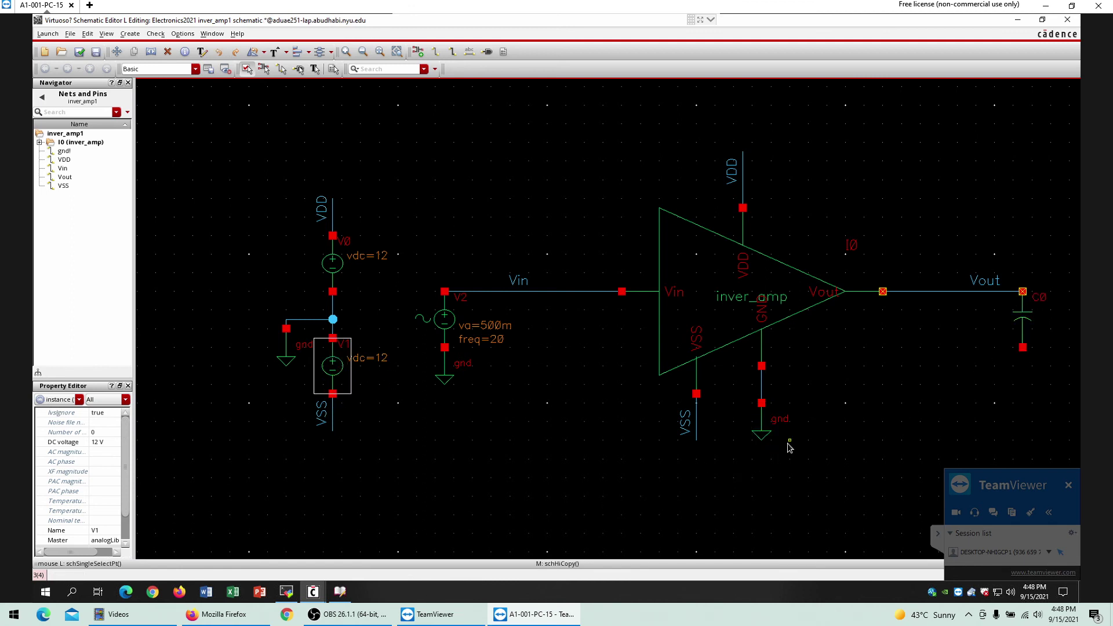
{"action": "key", "text": "c"}
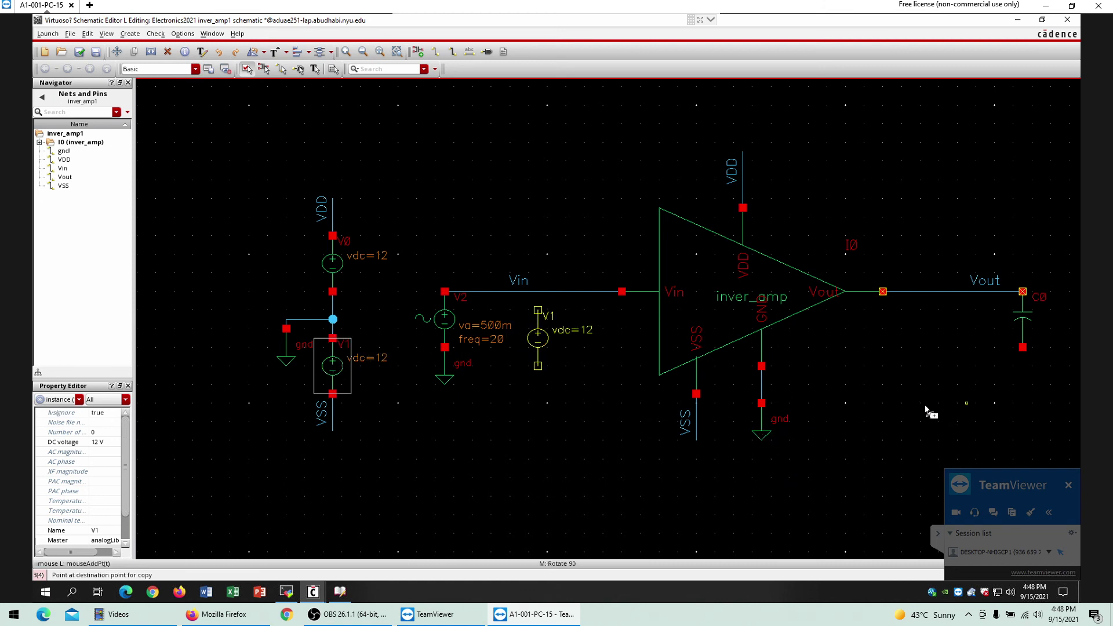
{"action": "key", "text": "Escape"}
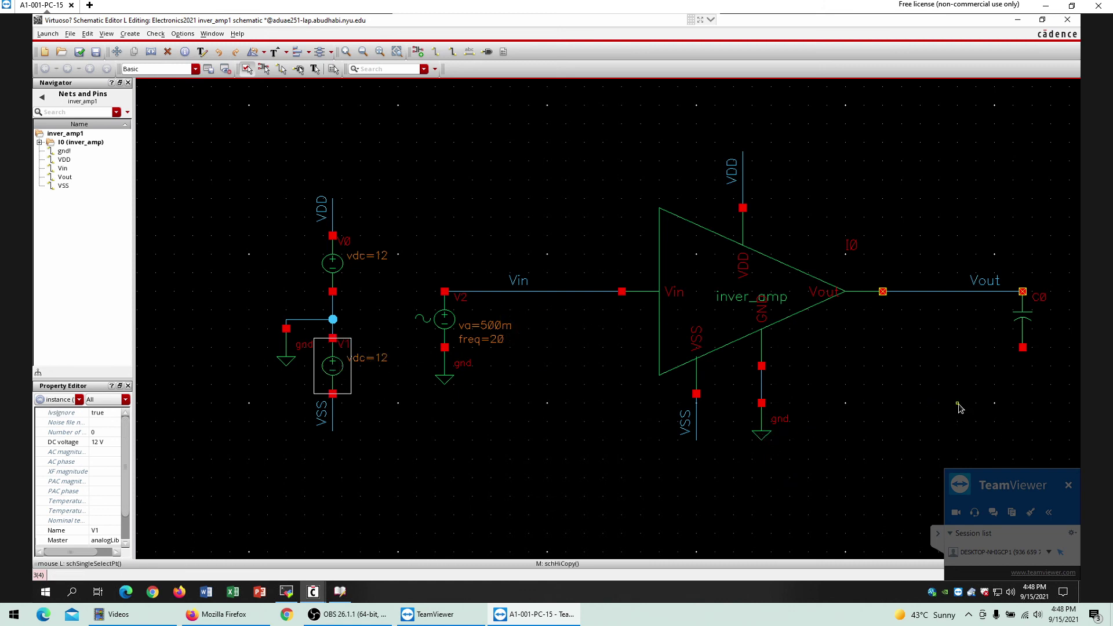
{"action": "left_click", "coordinate": [764, 463]}
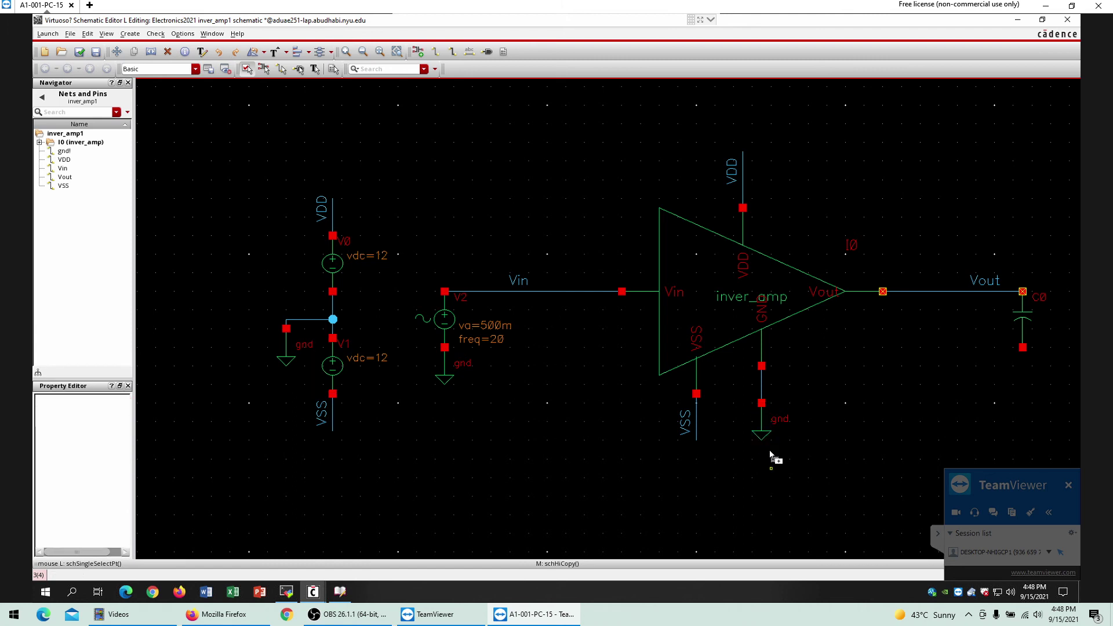
{"action": "key", "text": "c"}
{"action": "left_click", "coordinate": [767, 436]}
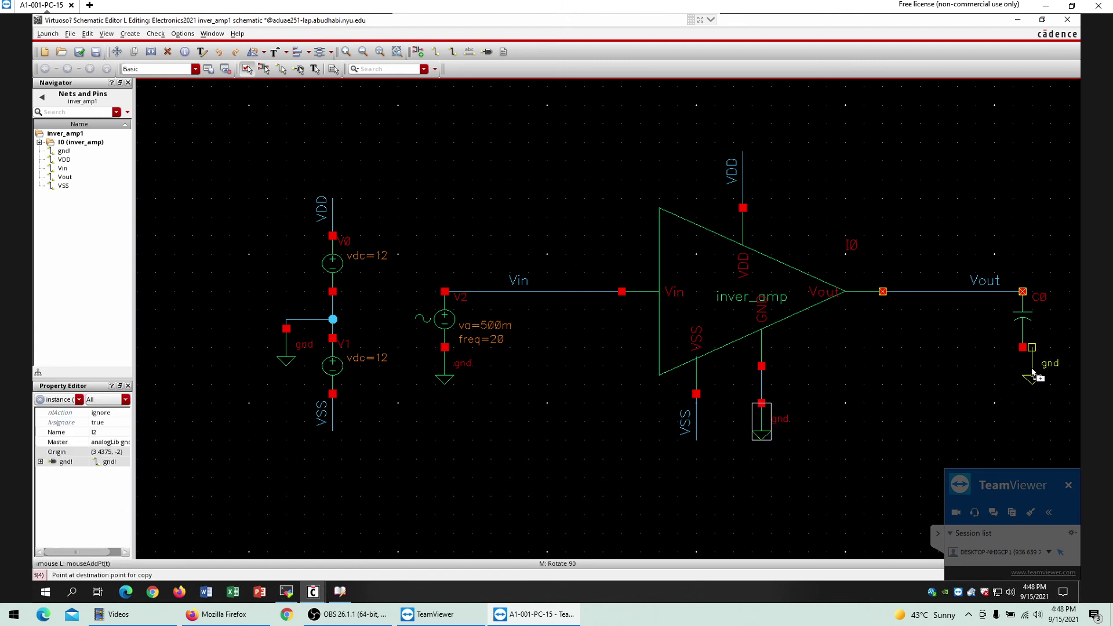
{"action": "left_click", "coordinate": [1018, 385]}
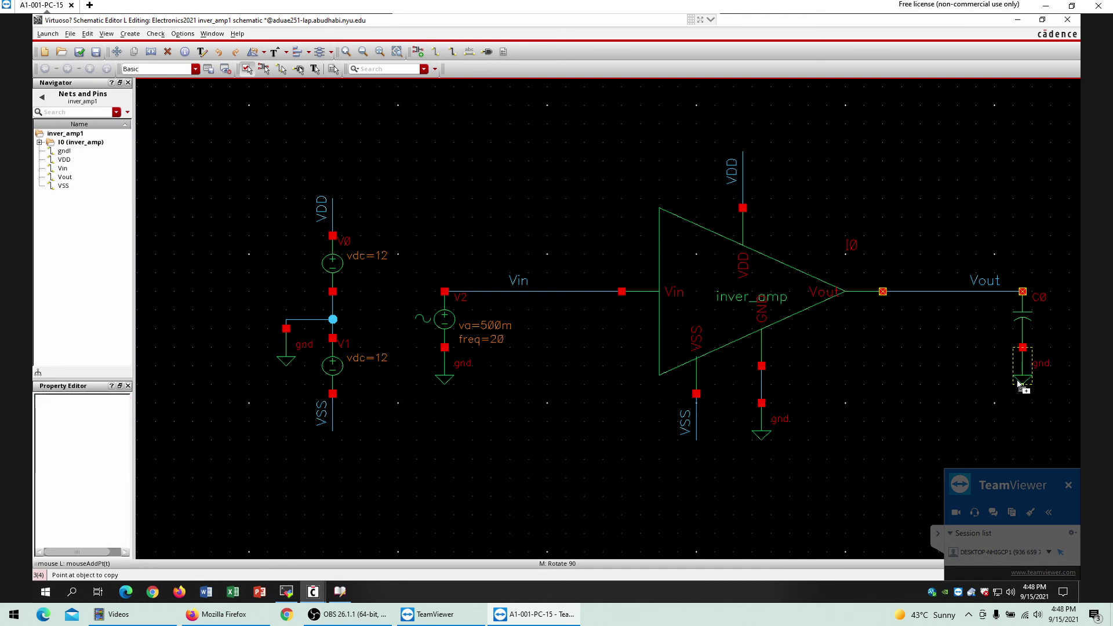
{"action": "key", "text": "Escape"}
Verify C0's capacitance is 1p F in its properties.
{"action": "left_click", "coordinate": [1023, 317]}
{"action": "key", "text": "q"}
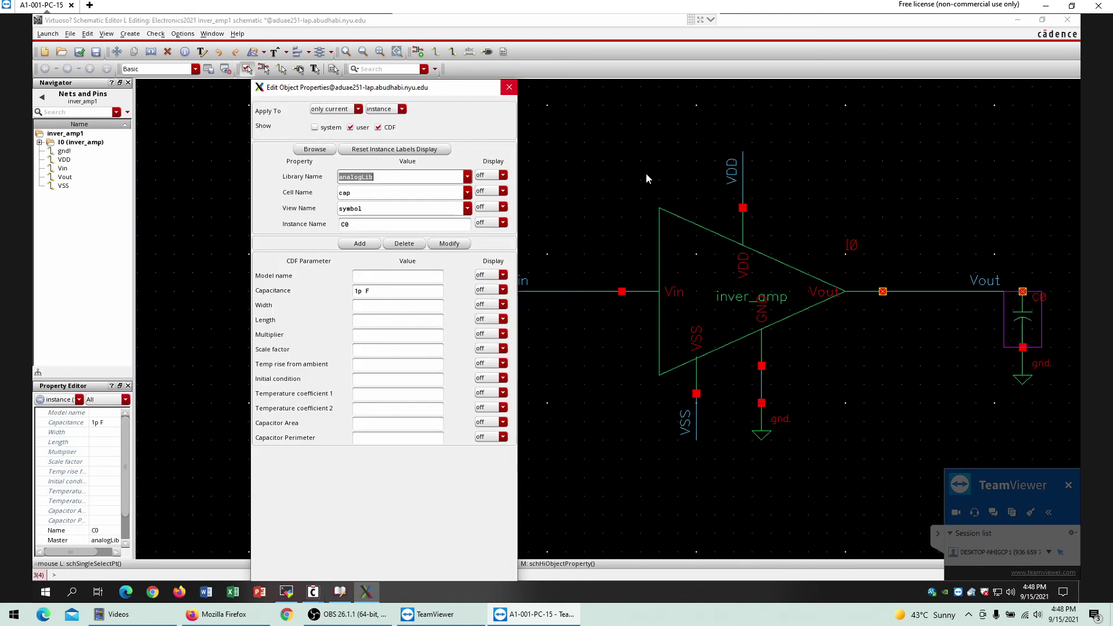
{"action": "left_click", "coordinate": [509, 89]}
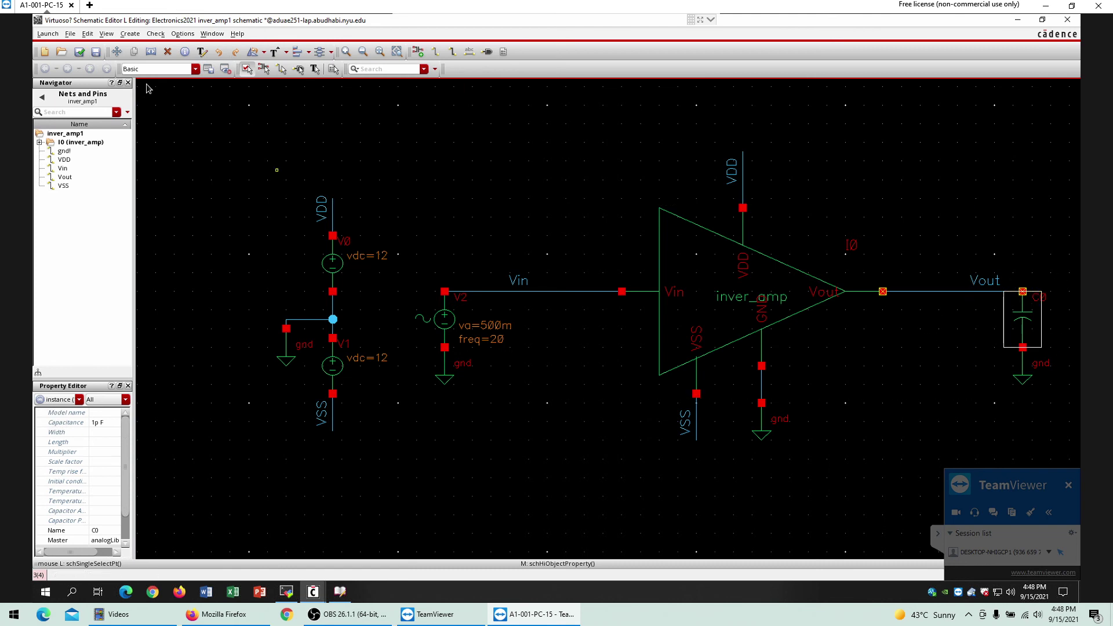
Check and save, then create a new adexl view for inver_amp1, accepting the alternative license.
{"action": "left_click", "coordinate": [79, 53]}
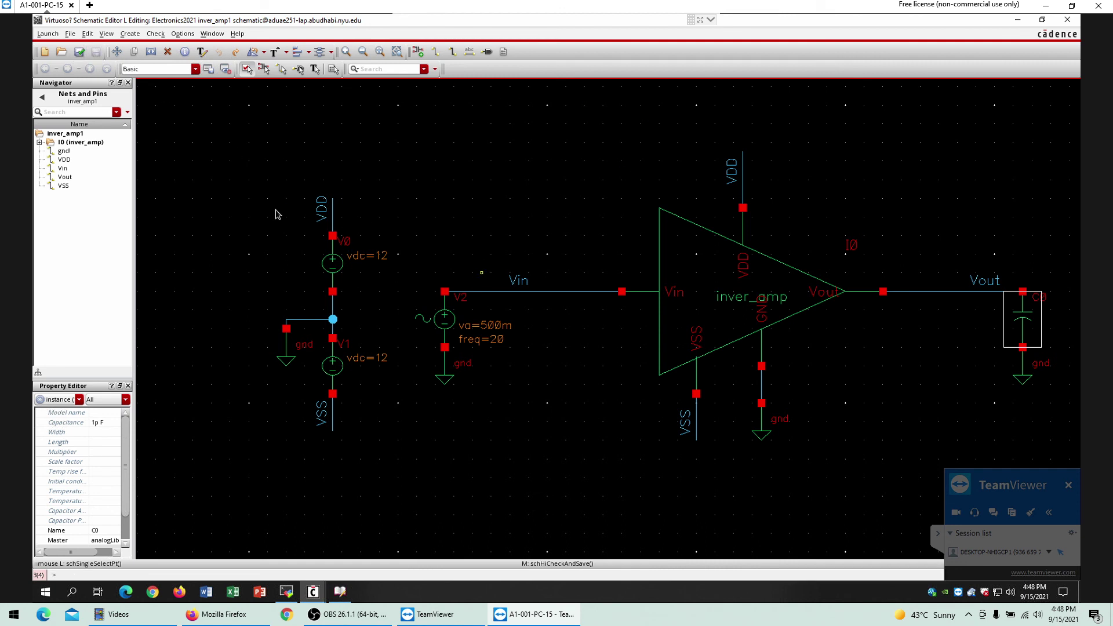
{"action": "left_click", "coordinate": [49, 35]}
{"action": "left_click", "coordinate": [61, 60]}
{"action": "left_click", "coordinate": [303, 118]}
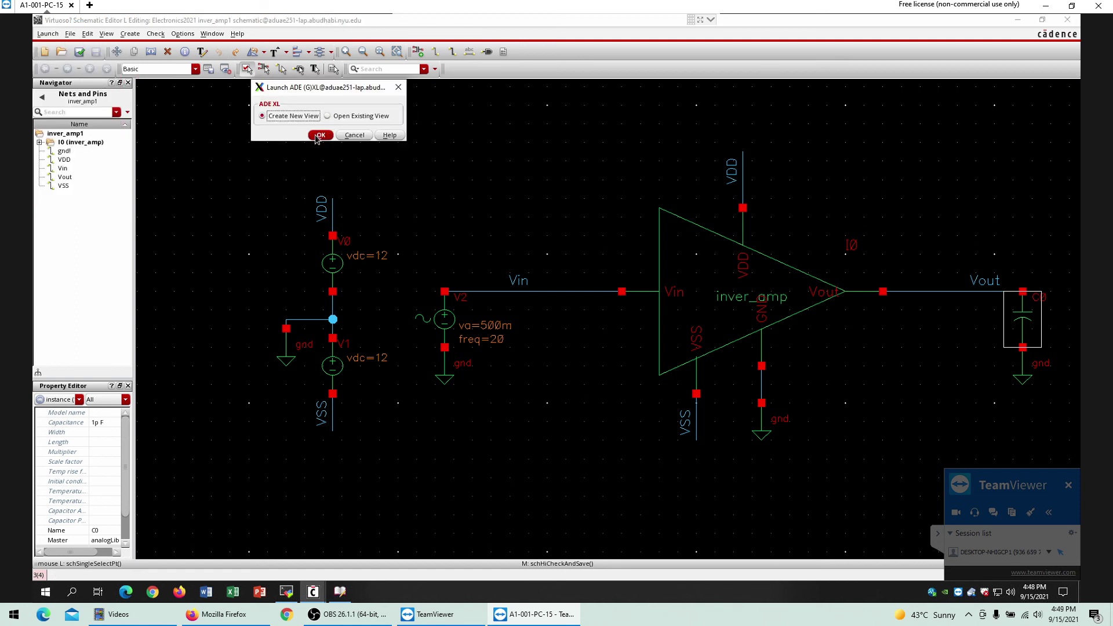
{"action": "left_click", "coordinate": [321, 134]}
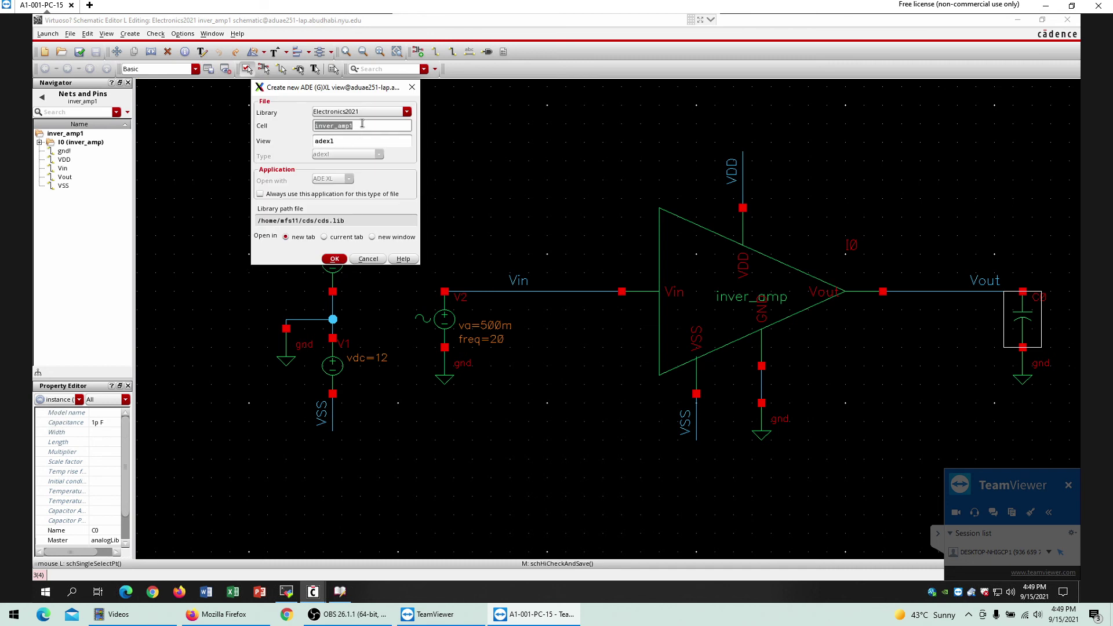
{"action": "left_click", "coordinate": [335, 259]}
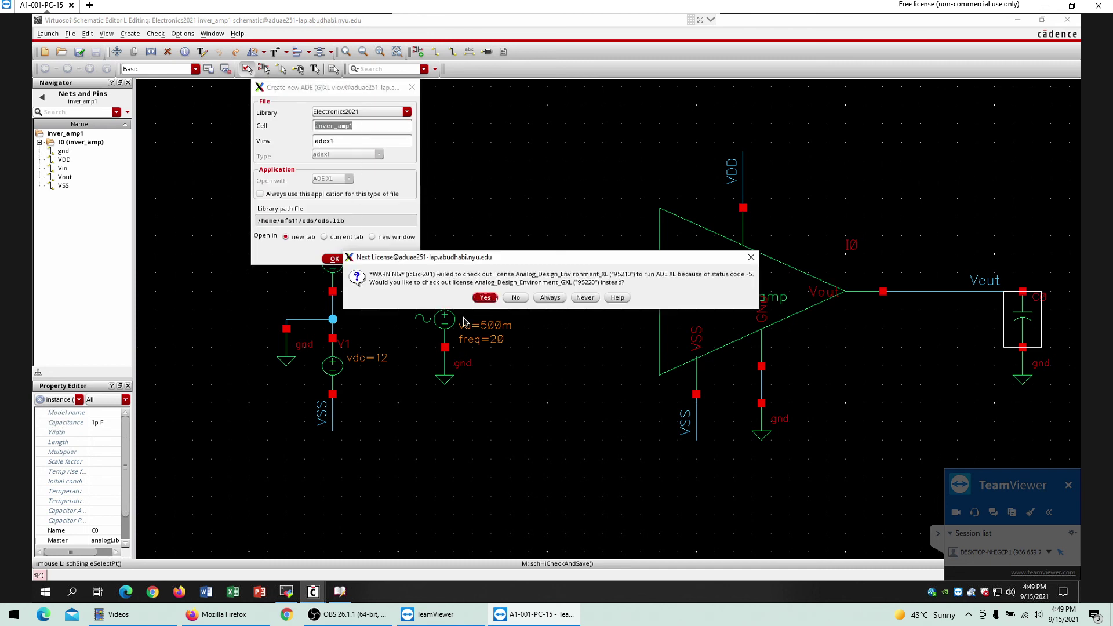
{"action": "left_click", "coordinate": [488, 298]}
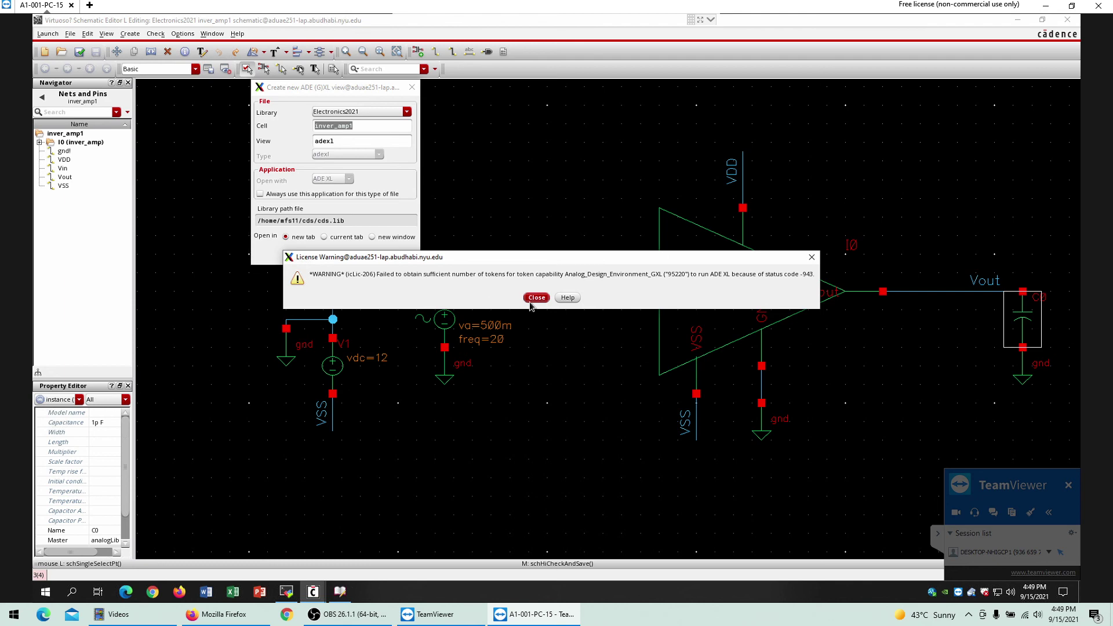
{"action": "left_click", "coordinate": [536, 298]}
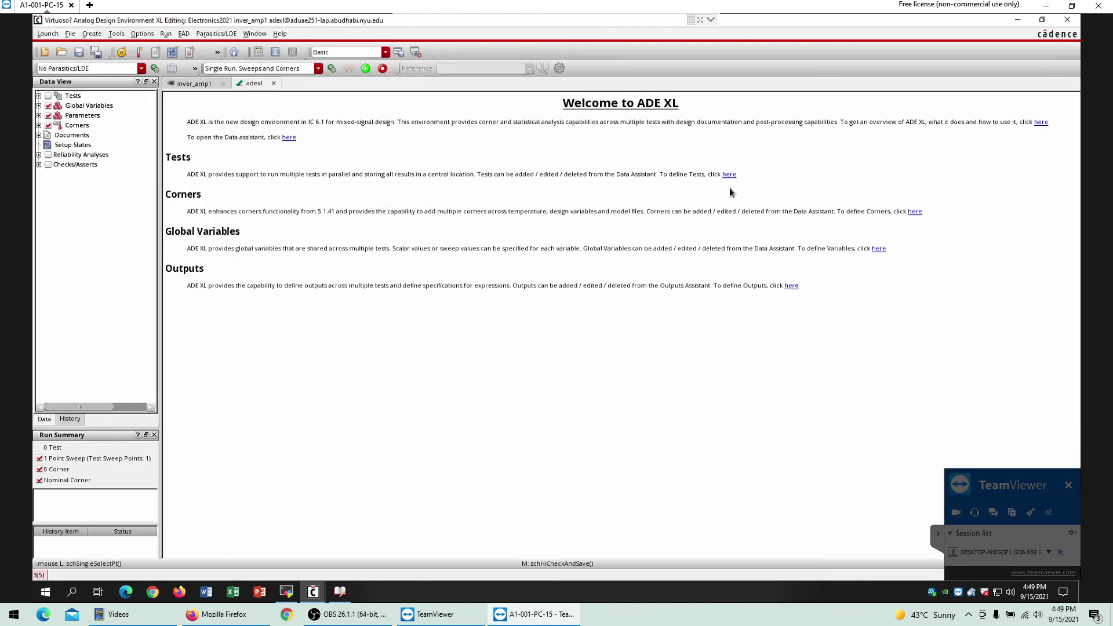
Create a new test on the inver_amp1 design and dismiss the Design Variables editor.
{"action": "left_click", "coordinate": [729, 174]}
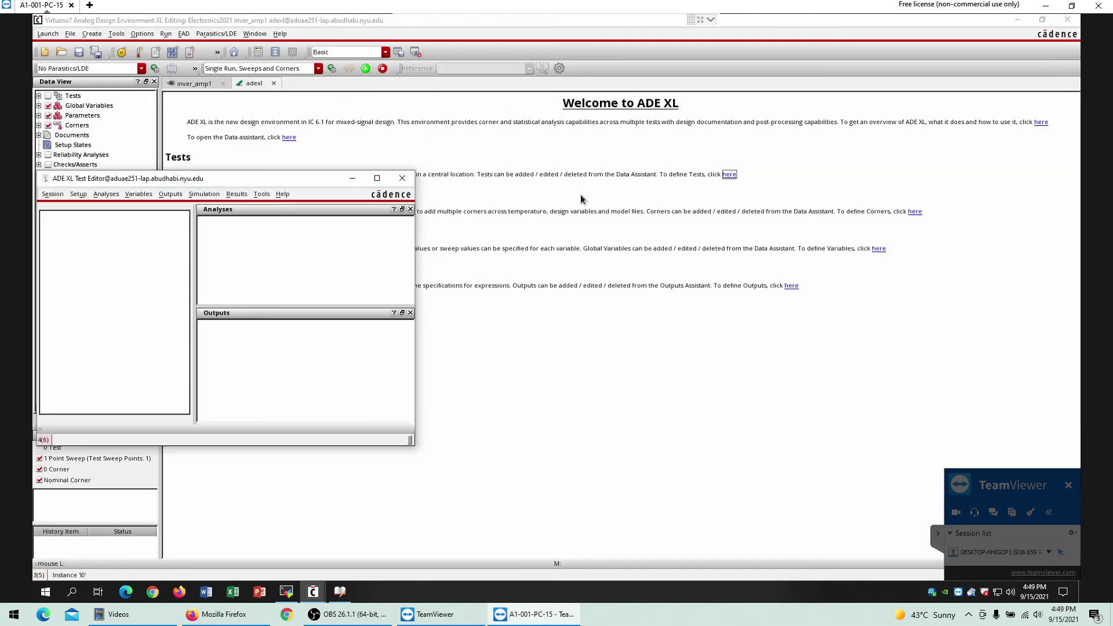
{"action": "left_click", "coordinate": [413, 255]}
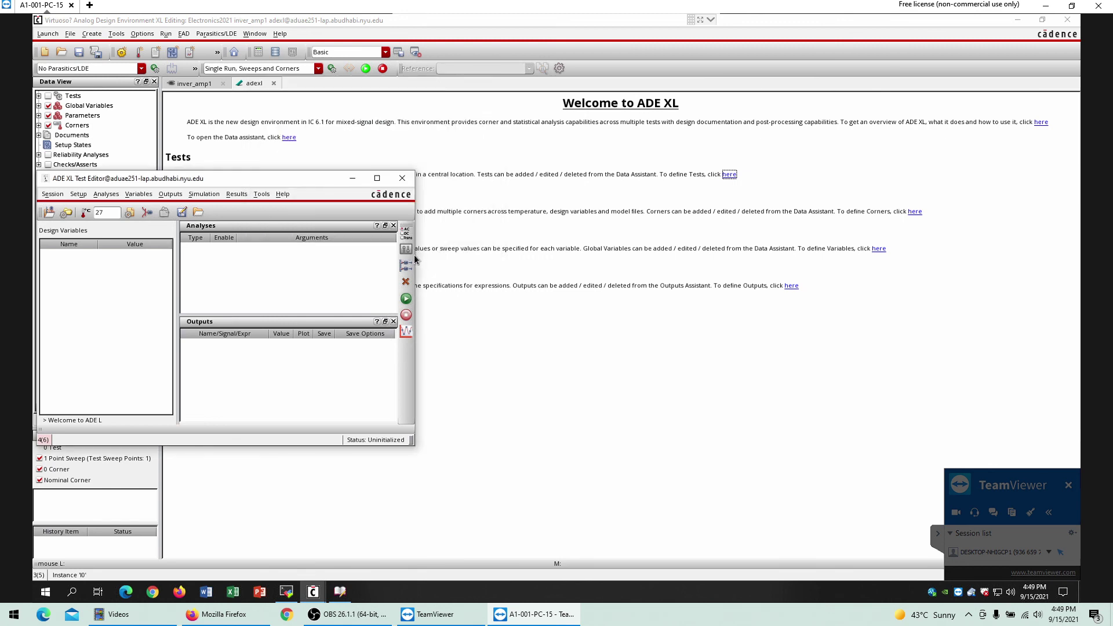
{"action": "left_click", "coordinate": [406, 249]}
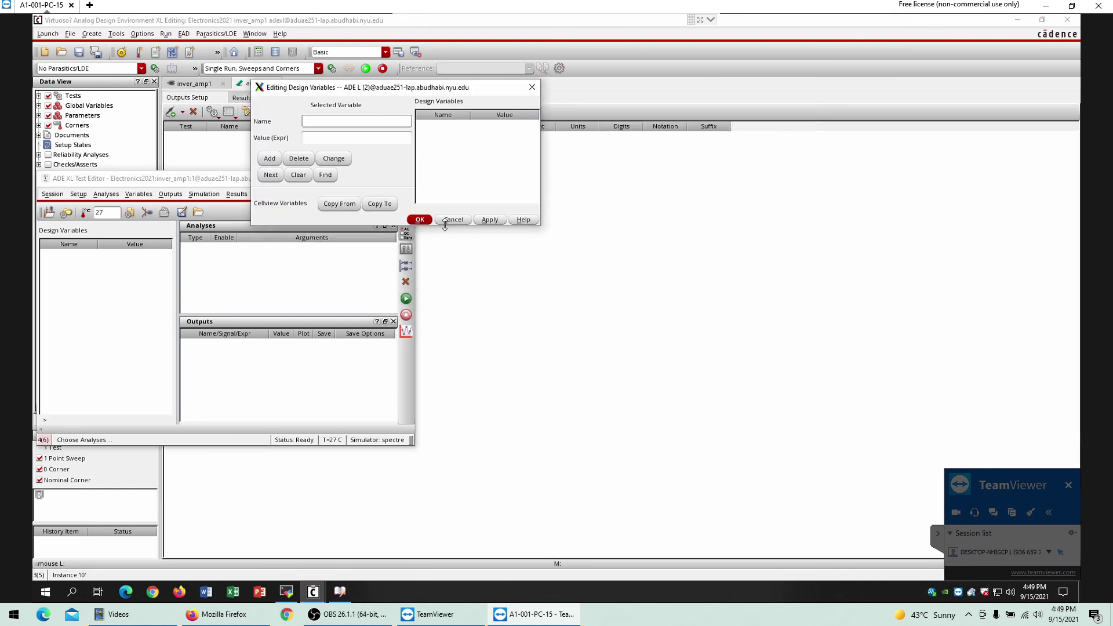
{"action": "left_click", "coordinate": [444, 223]}
Add a transient analysis with 200m stop time and conservative accuracy.
{"action": "left_click", "coordinate": [406, 236]}
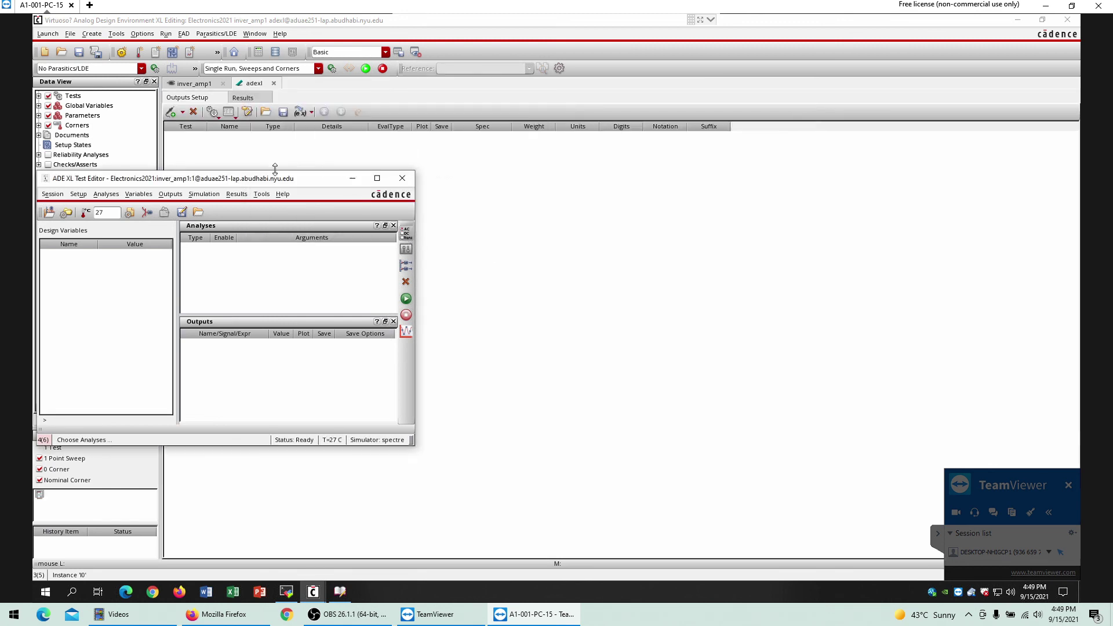
{"action": "left_click", "coordinate": [333, 220]}
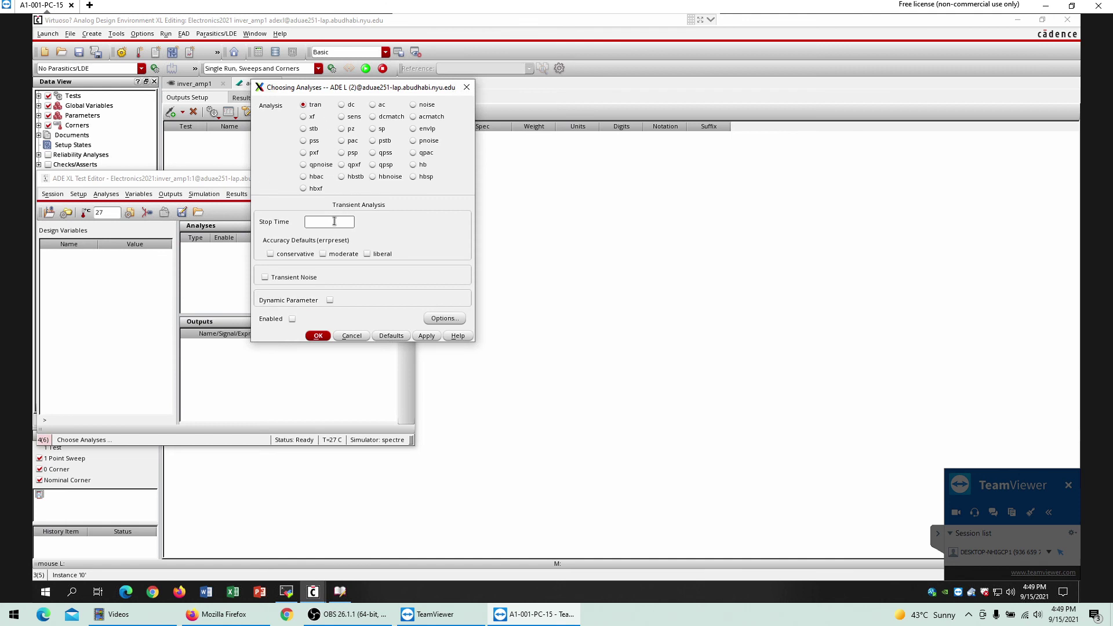
{"action": "type", "text": "200m"}
{"action": "key", "text": "Return"}
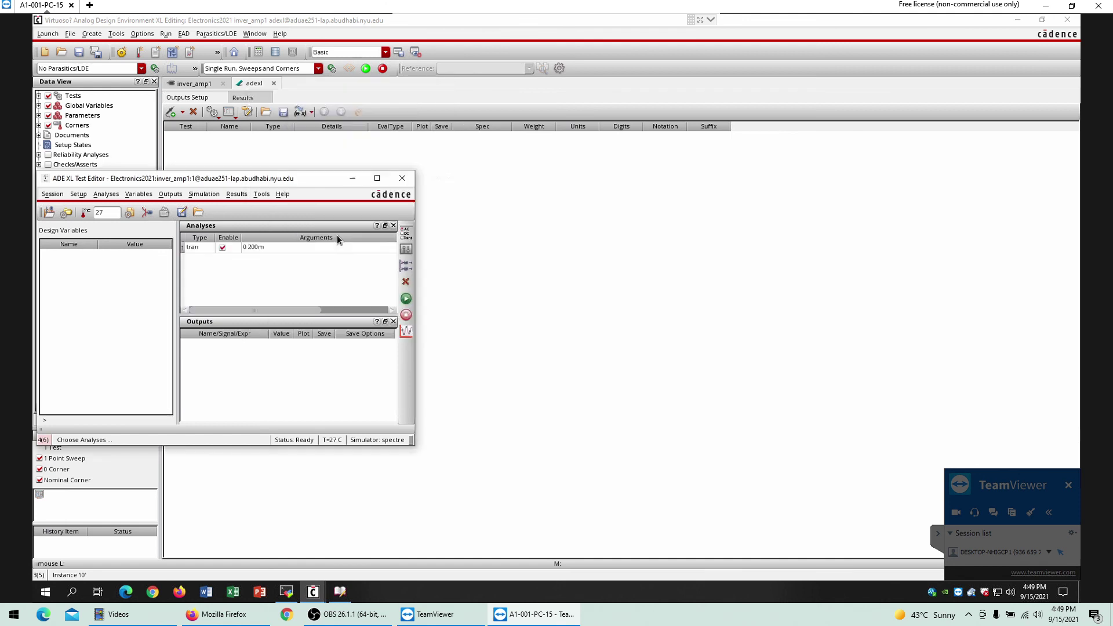
{"action": "left_click", "coordinate": [406, 236]}
{"action": "left_click", "coordinate": [279, 254]}
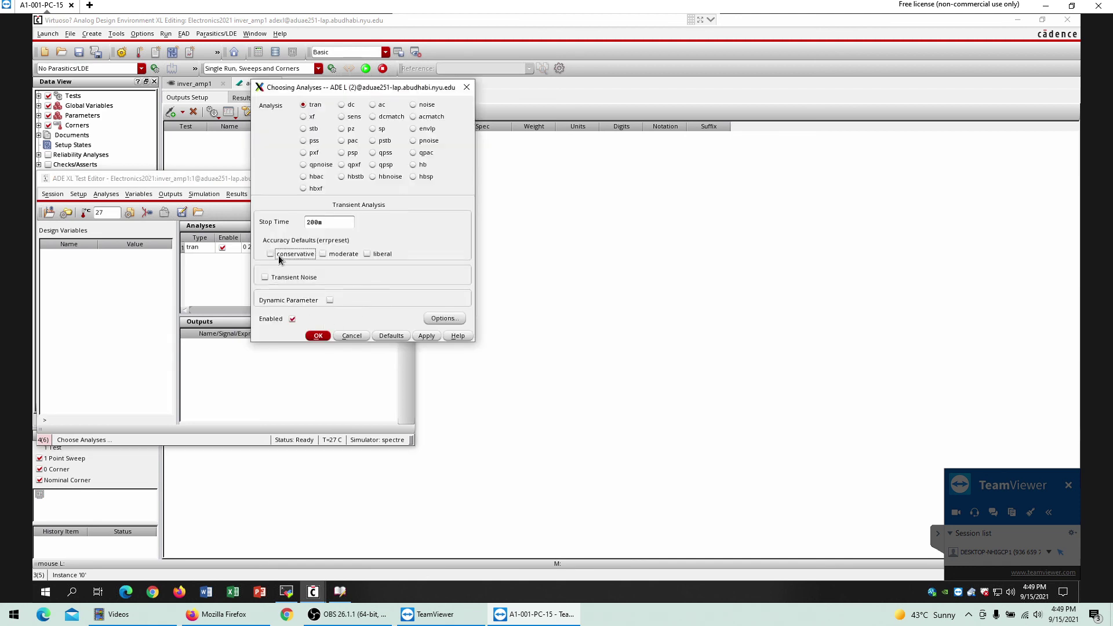
{"action": "left_click", "coordinate": [318, 336]}
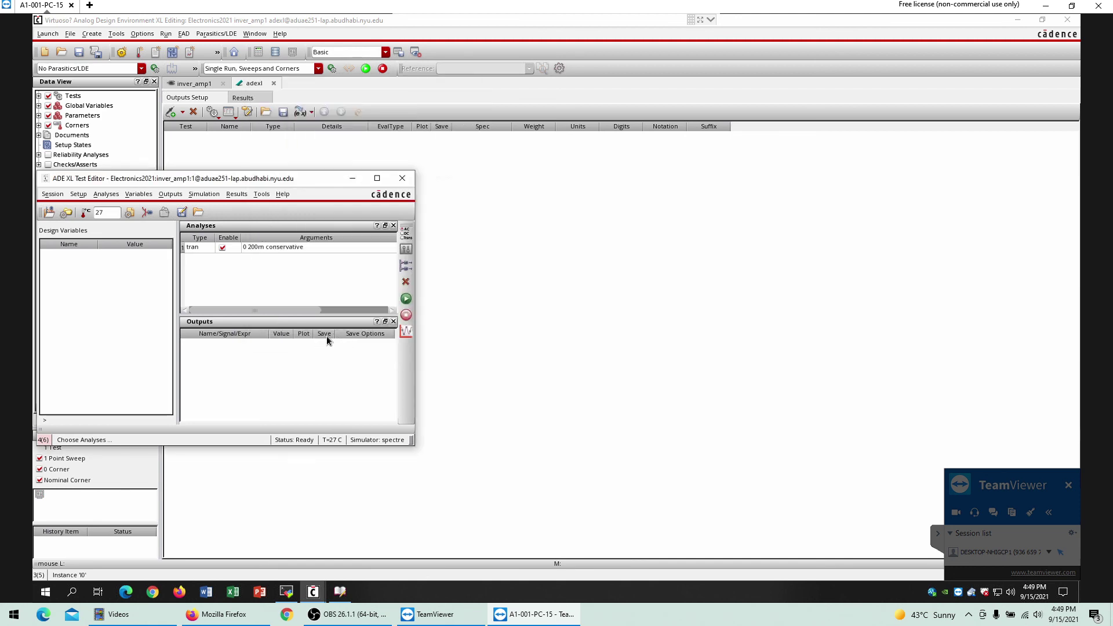
Select the Vin and Vout nets from the schematic as plotted outputs.
{"action": "left_click", "coordinate": [405, 268]}
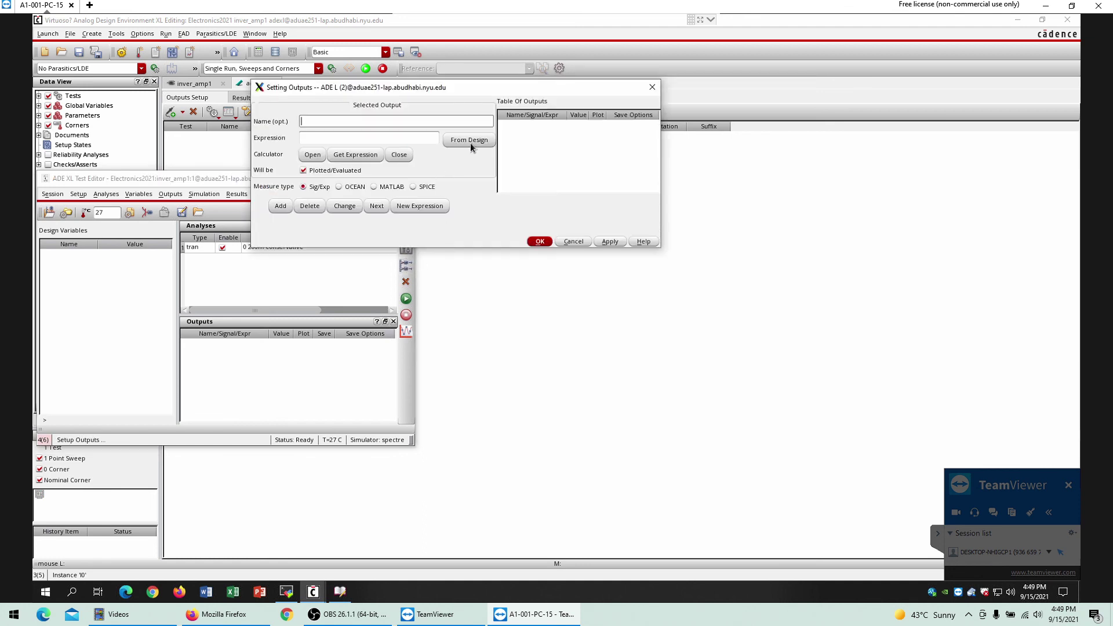
{"action": "left_click", "coordinate": [470, 141]}
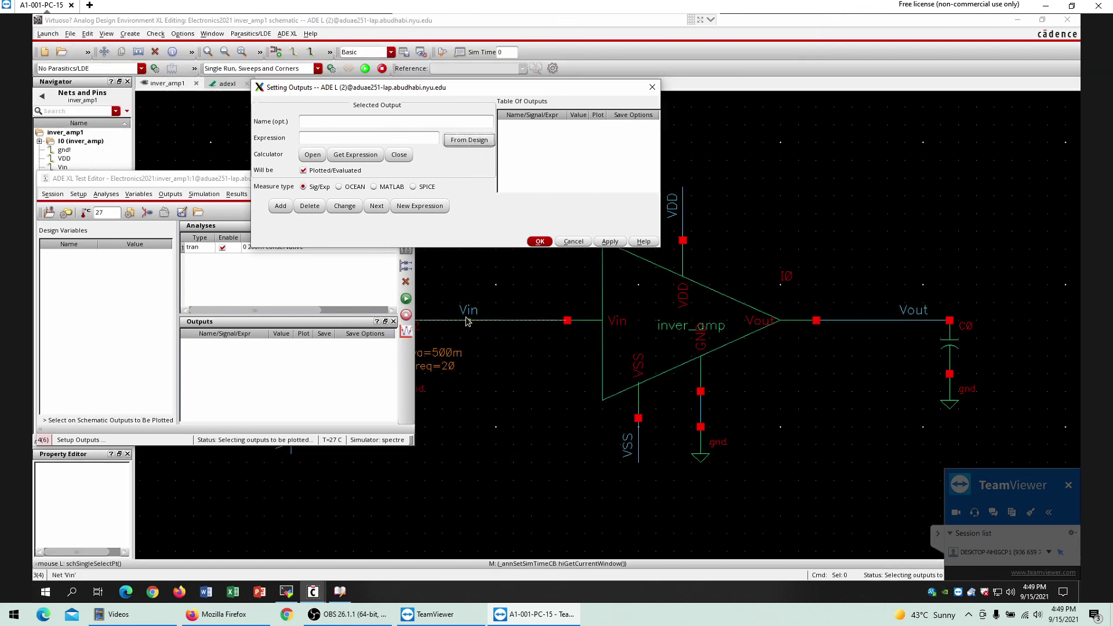
{"action": "left_click", "coordinate": [467, 321]}
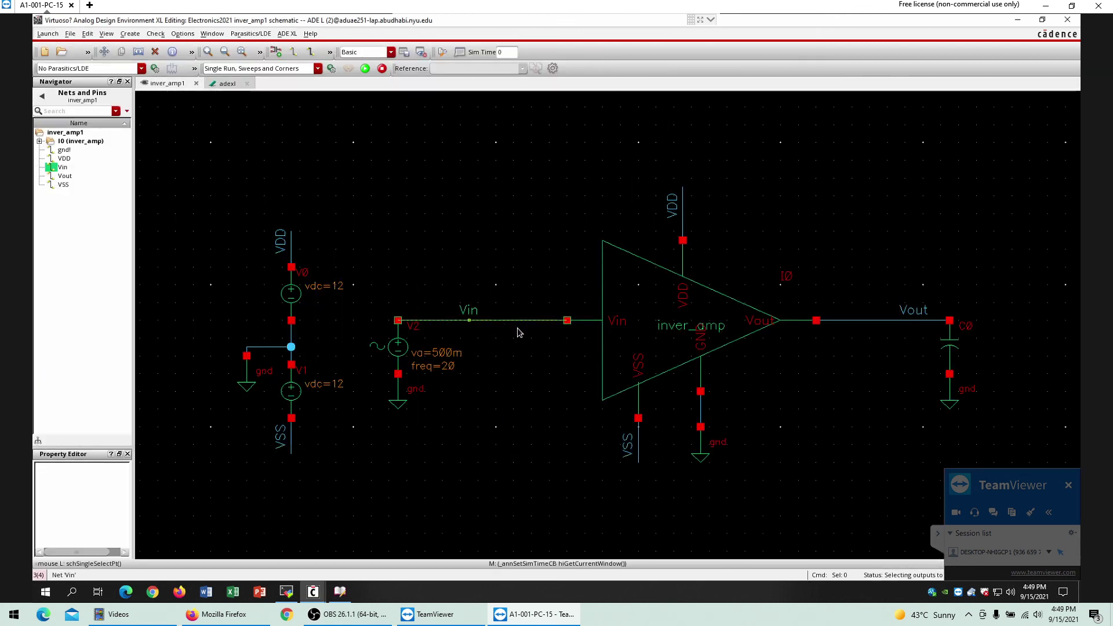
{"action": "left_click", "coordinate": [922, 322]}
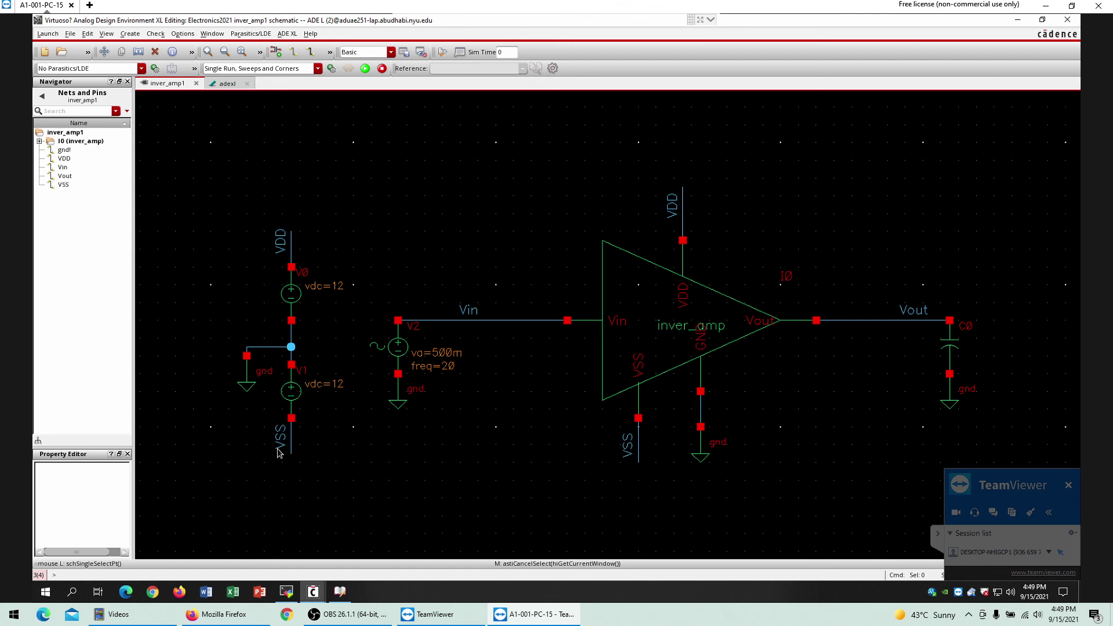
{"action": "mouse_move", "coordinate": [334, 590]}
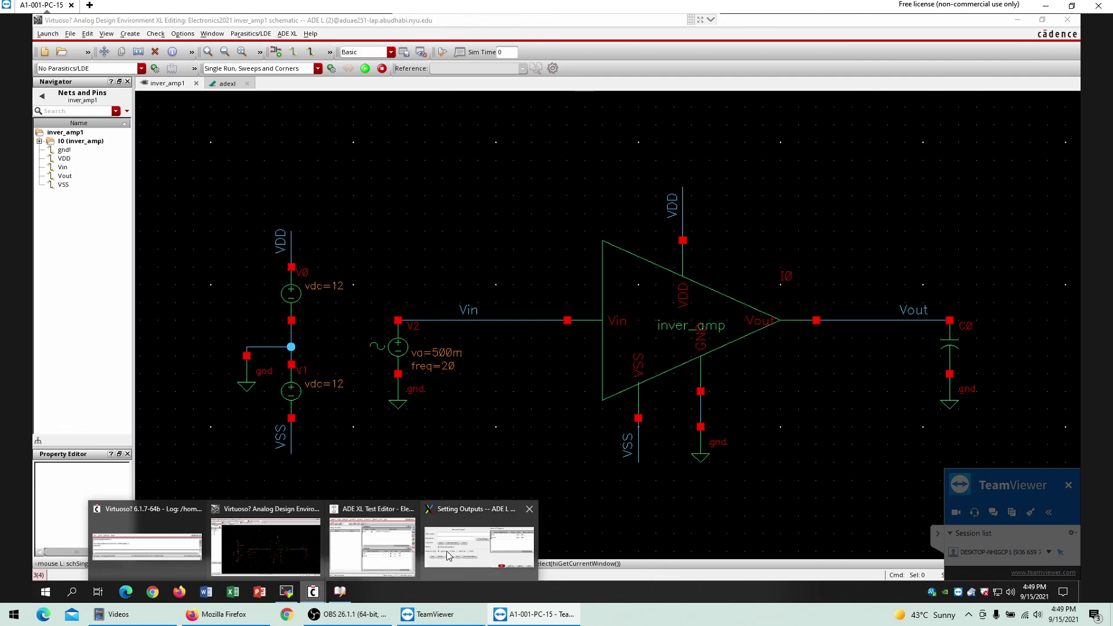
{"action": "left_click", "coordinate": [493, 545]}
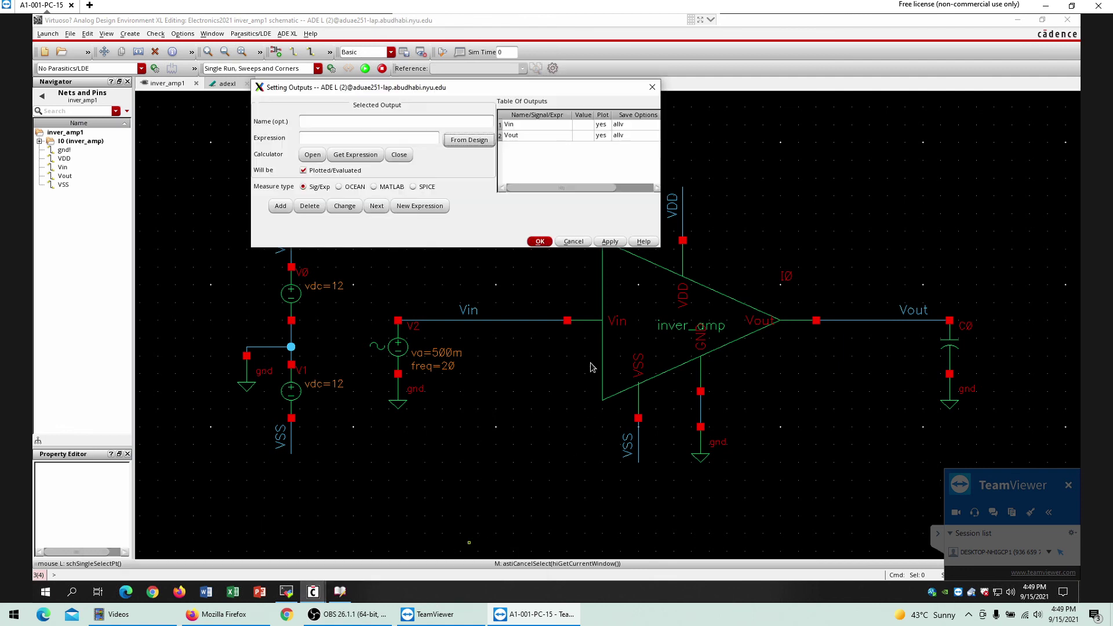
{"action": "left_click", "coordinate": [540, 242]}
Close the ADE XL Test Editor for inver_amp1.
{"action": "mouse_move", "coordinate": [327, 591]}
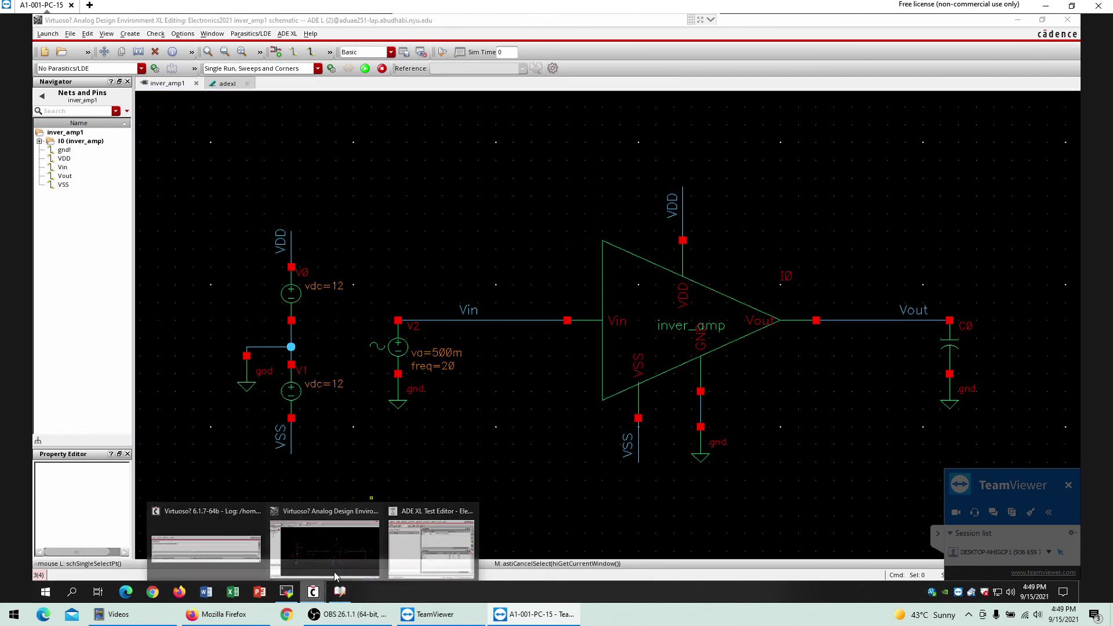
{"action": "left_click", "coordinate": [425, 544]}
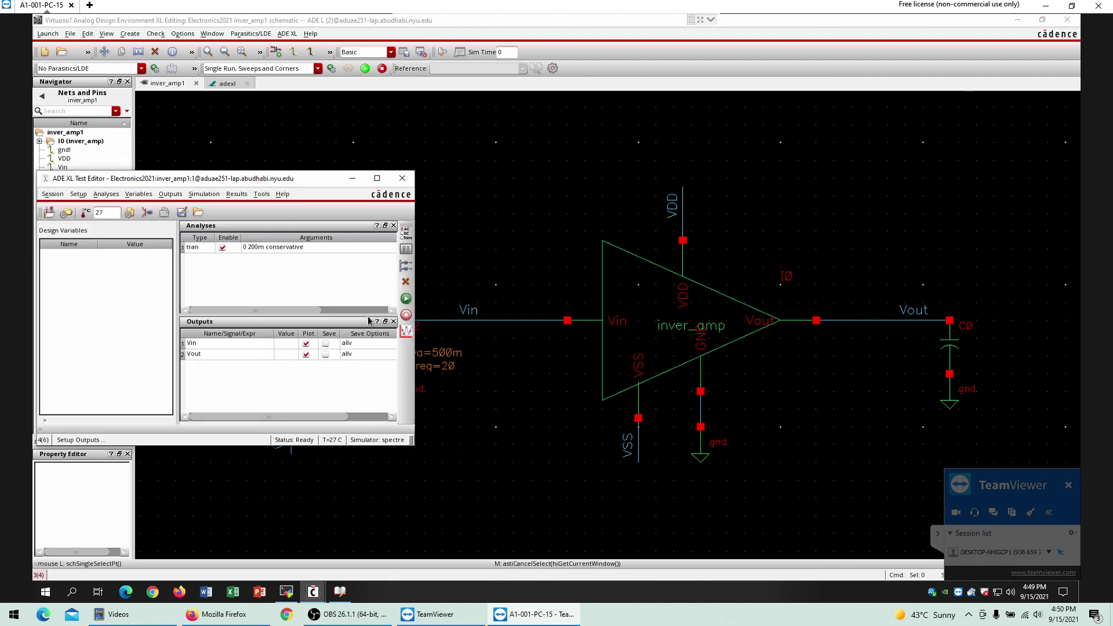
{"action": "left_click", "coordinate": [404, 178]}
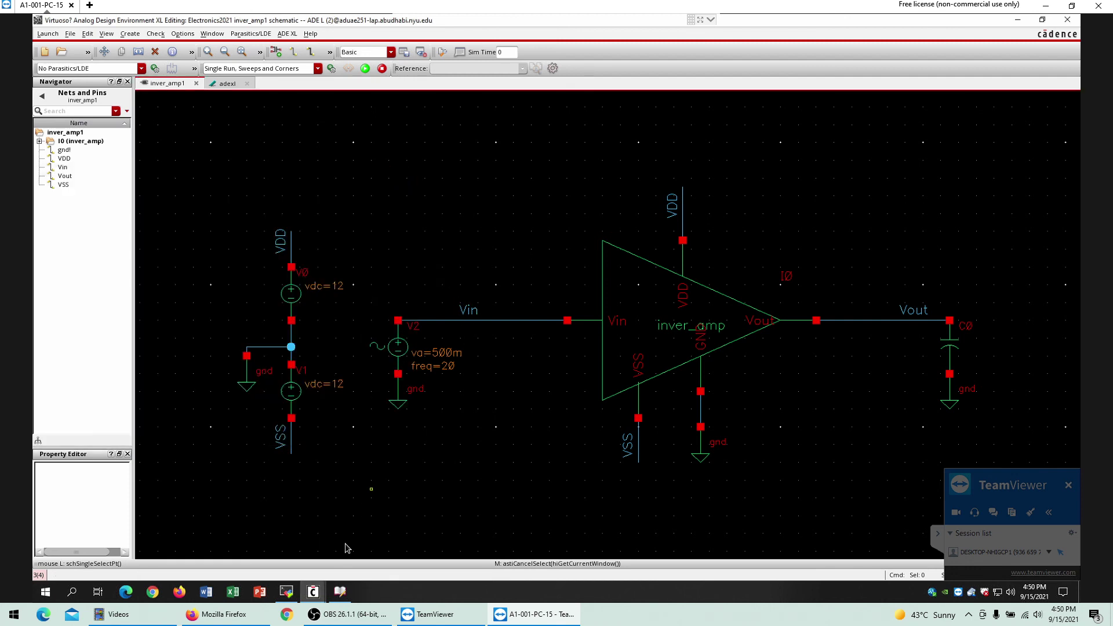
Run the inver_amp1 simulation from the adexl view and bring up the Vin/Vout transient plot.
{"action": "left_click", "coordinate": [226, 85]}
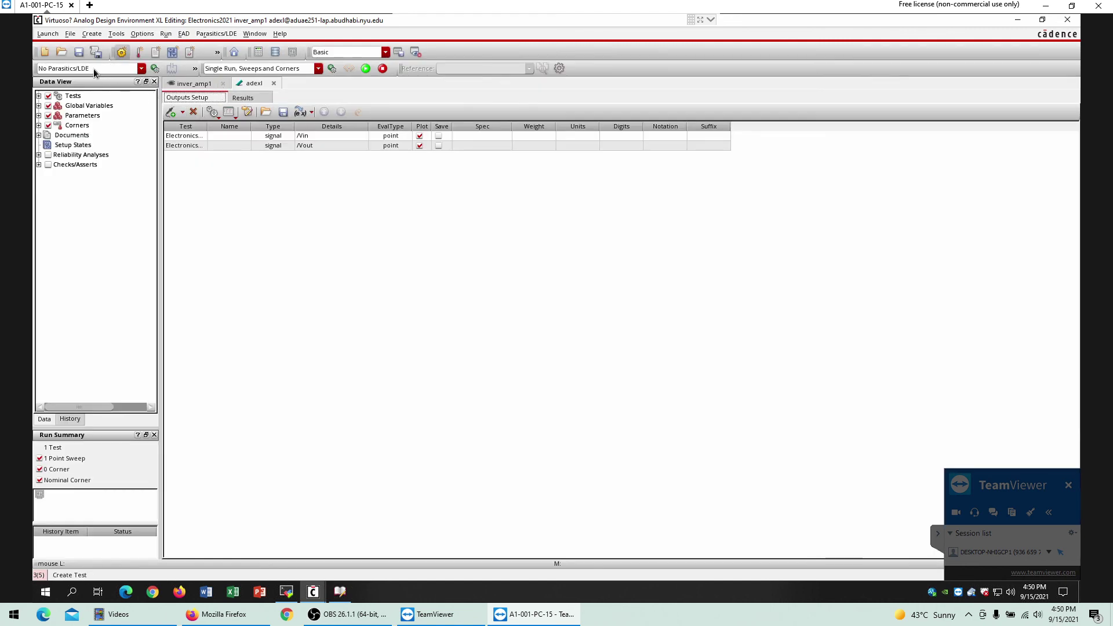
{"action": "left_click", "coordinate": [365, 69]}
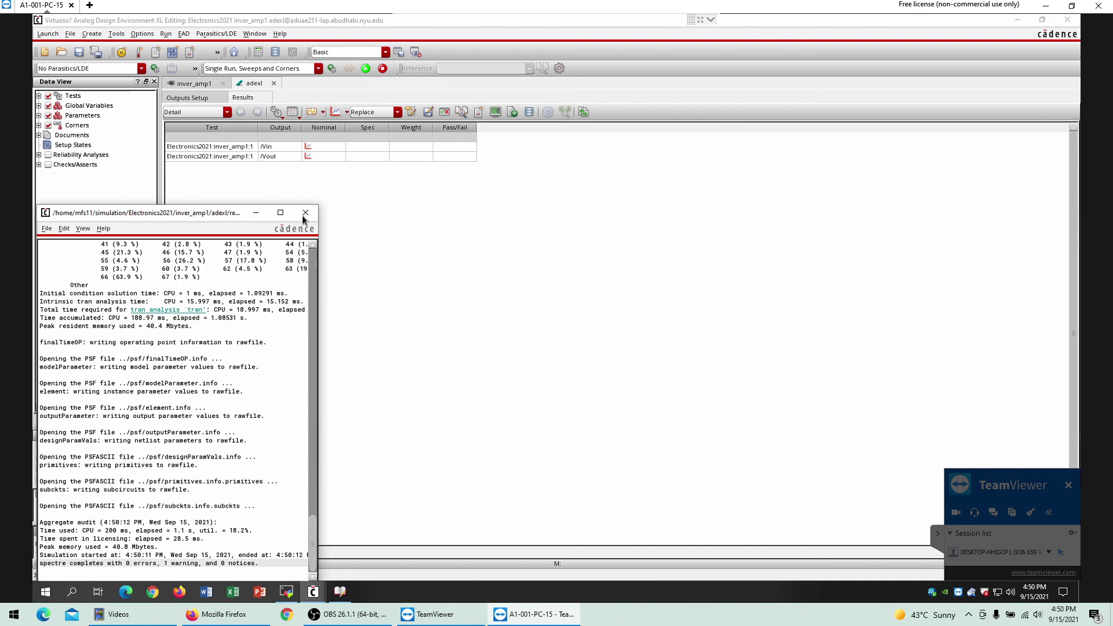
{"action": "left_click", "coordinate": [324, 177]}
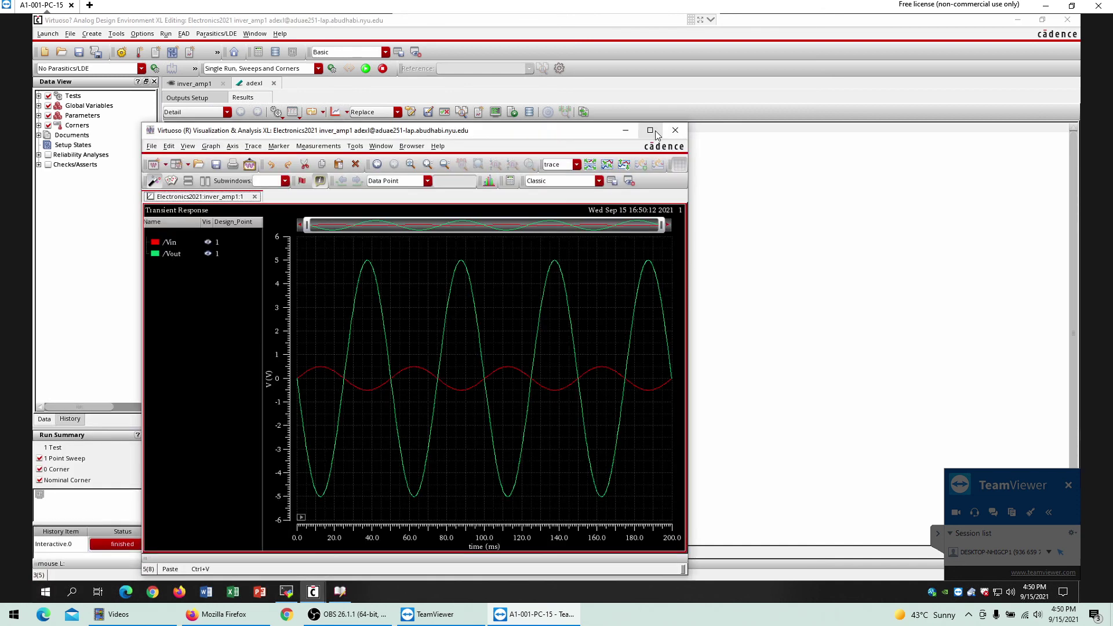
Maximize the Visualization & Analysis XL window showing the 0–200 ms Vin and Vout waveforms.
{"action": "left_click", "coordinate": [650, 130]}
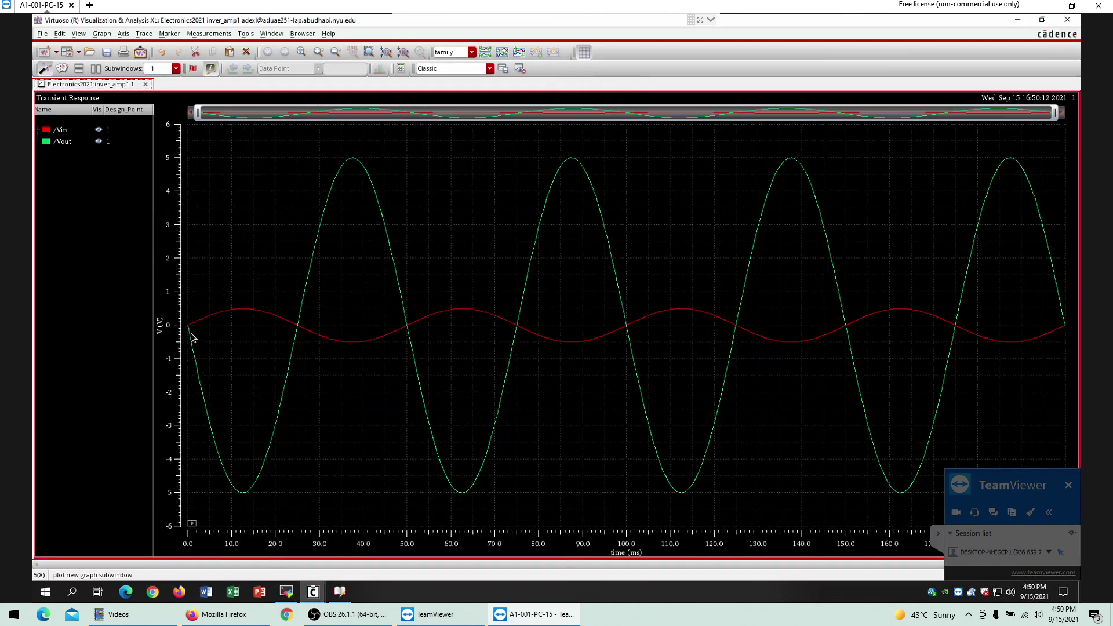